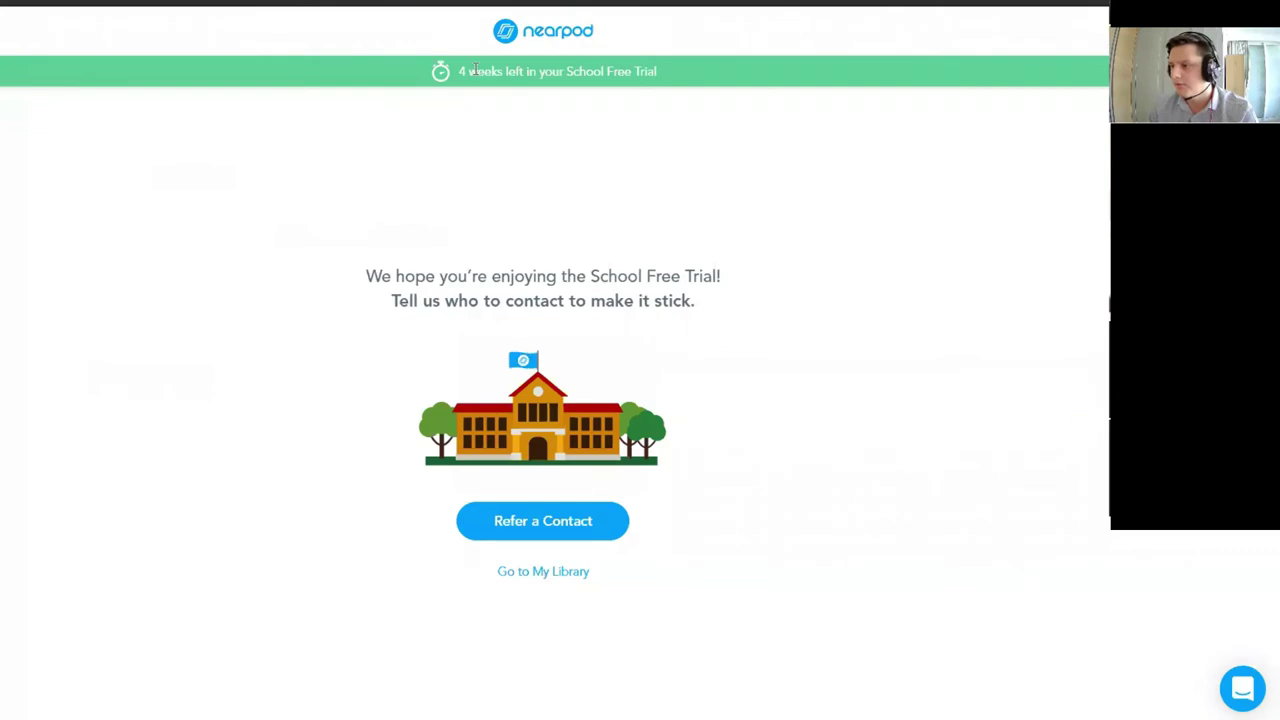
Skip the contact referral and go to My Library
left_click(531, 572)
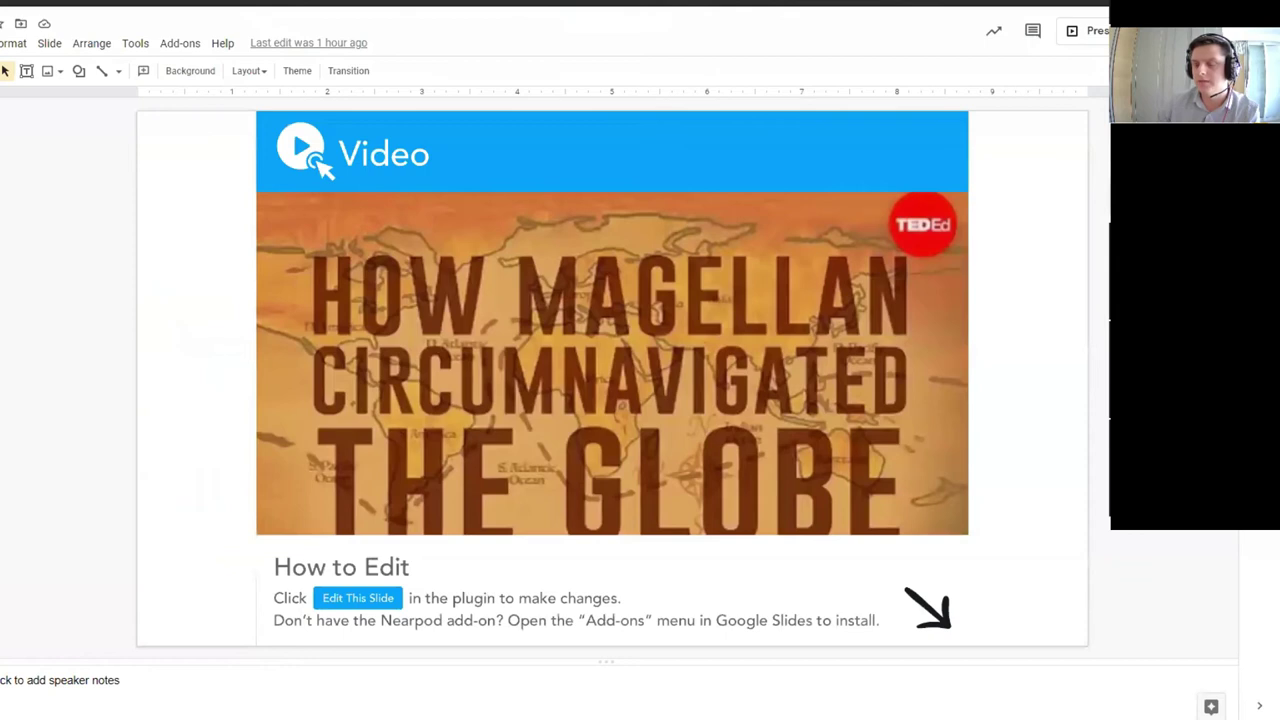
Switch to Google Slides and look through the presentation's Nearpod Video, Draw It and Quiz slides
key("Down")
key("Down")
key("Down")
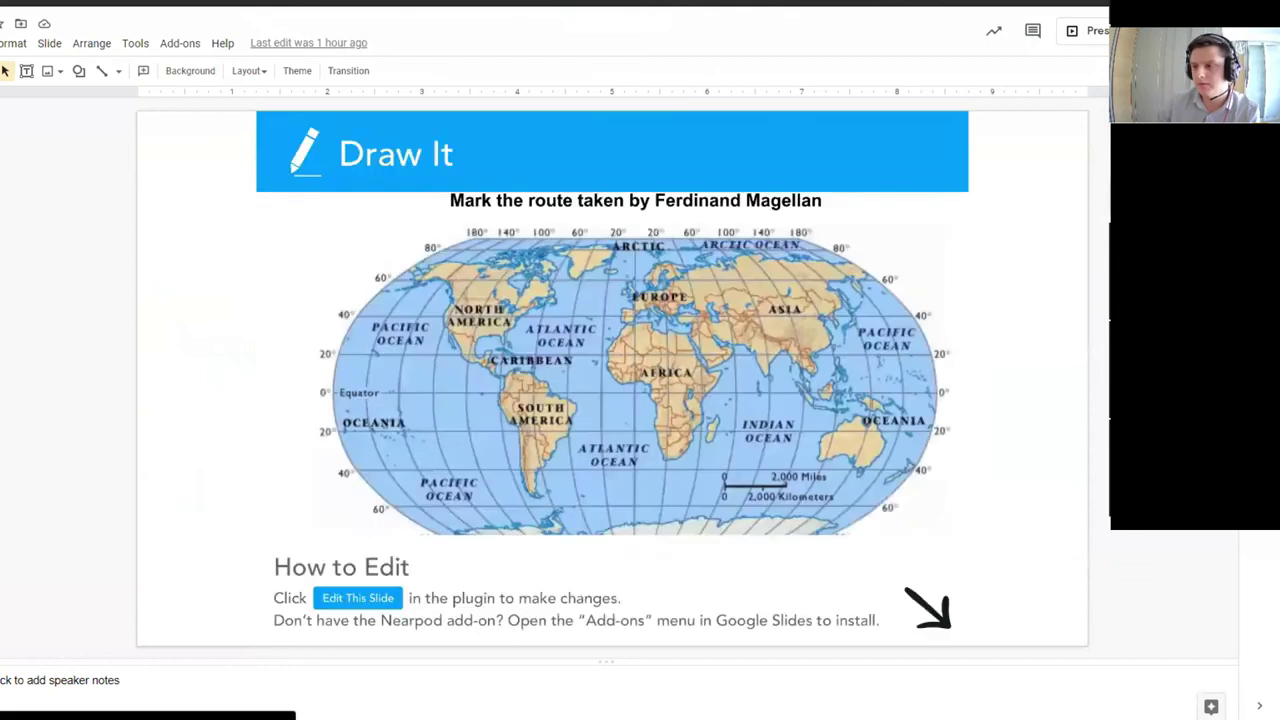
key("Up")
key("Up")
key("Up")
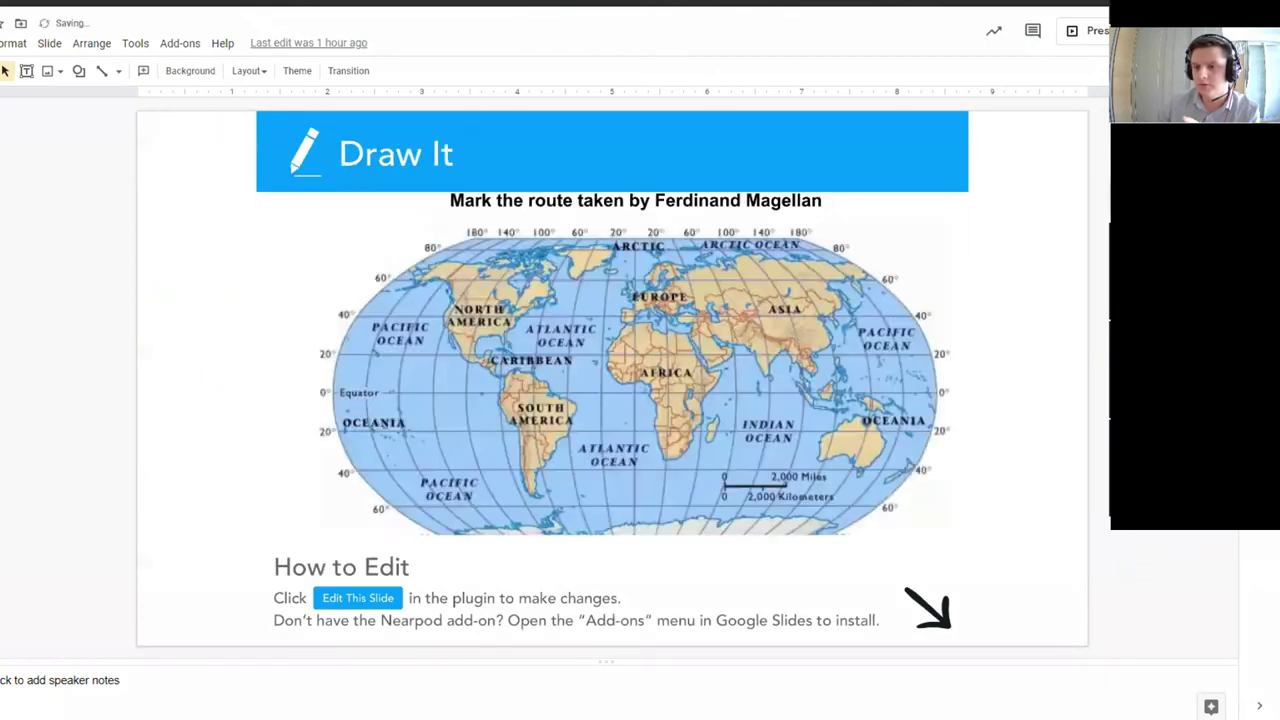
key("Down")
key("Down")
key("Down")
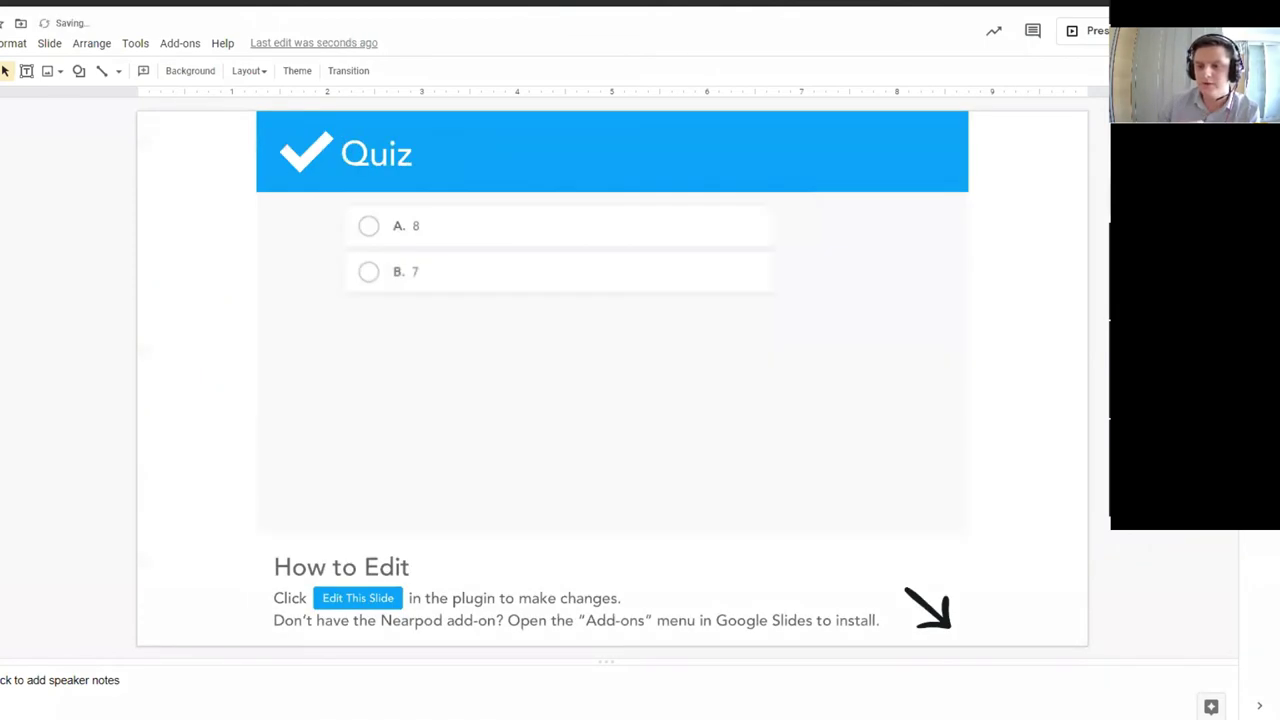
key("Up")
key("Up")
key("Up")
key("Down")
key("Down")
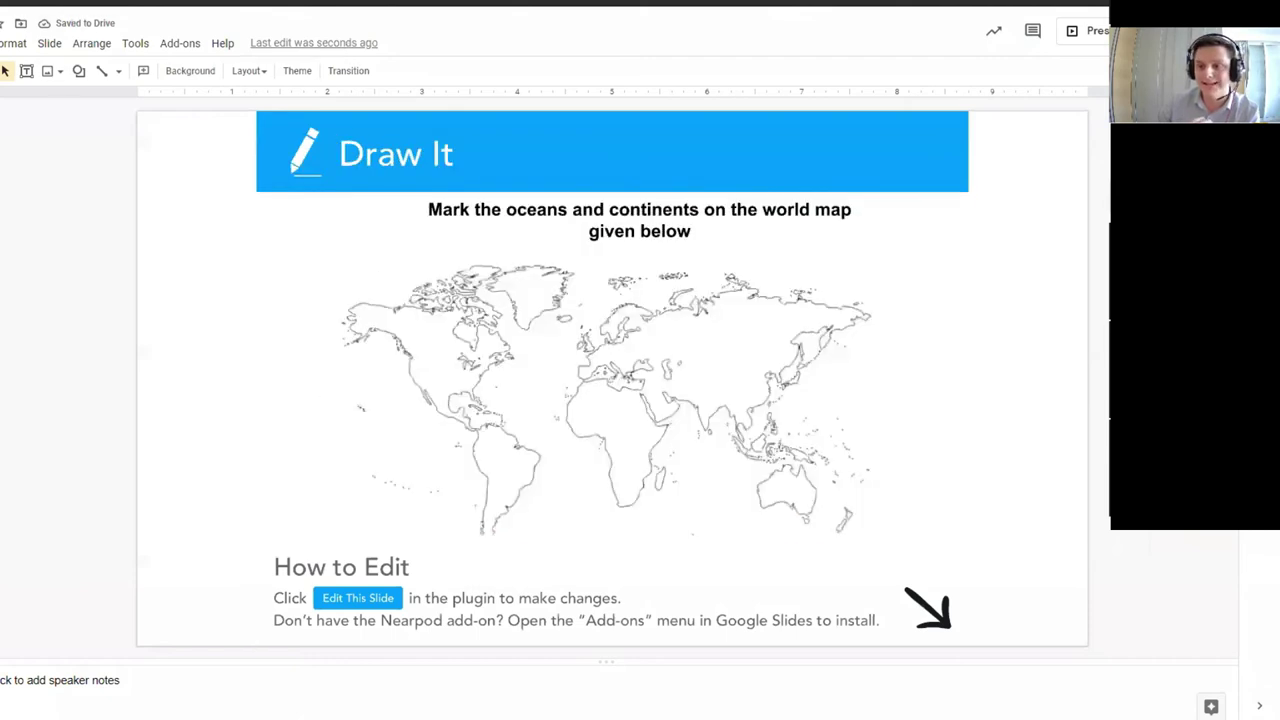
key("Down")
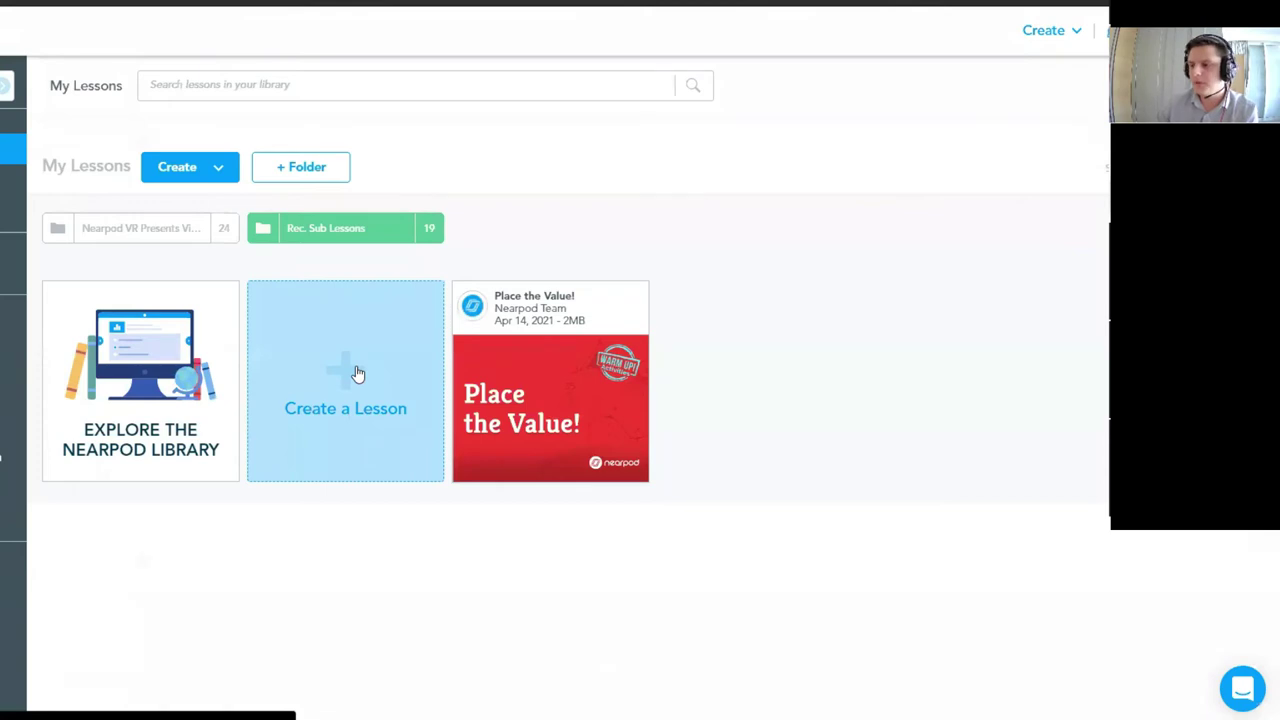
Switch to Nearpod, create a new lesson and open its choice of content and activities
left_click(385, 394)
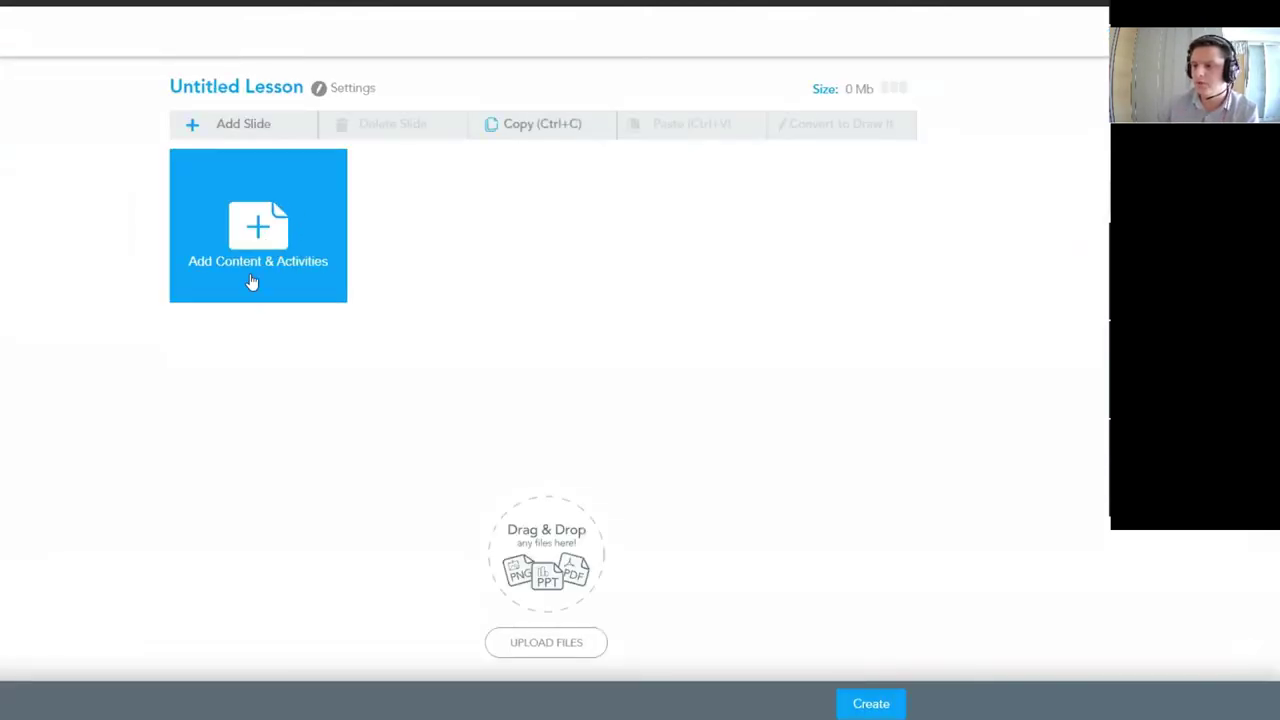
left_click(252, 283)
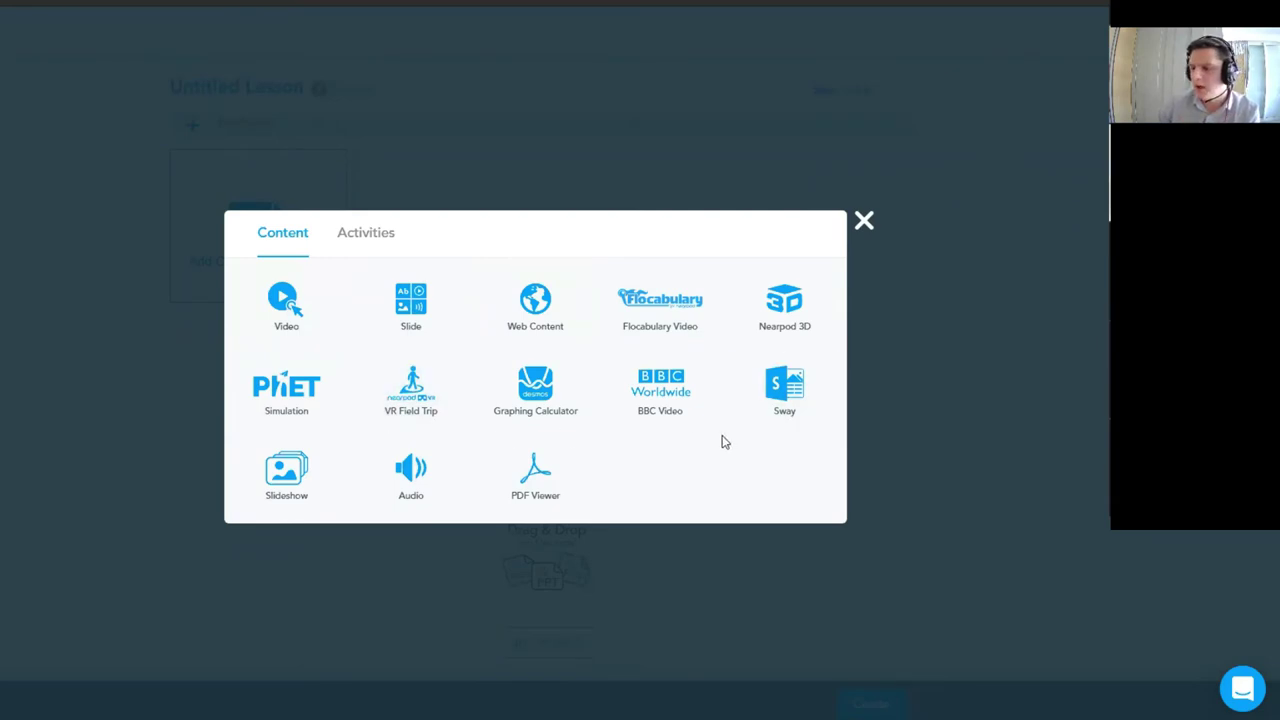
Open the Nearpod 3D content and look through the Staff Picks models
left_click(790, 304)
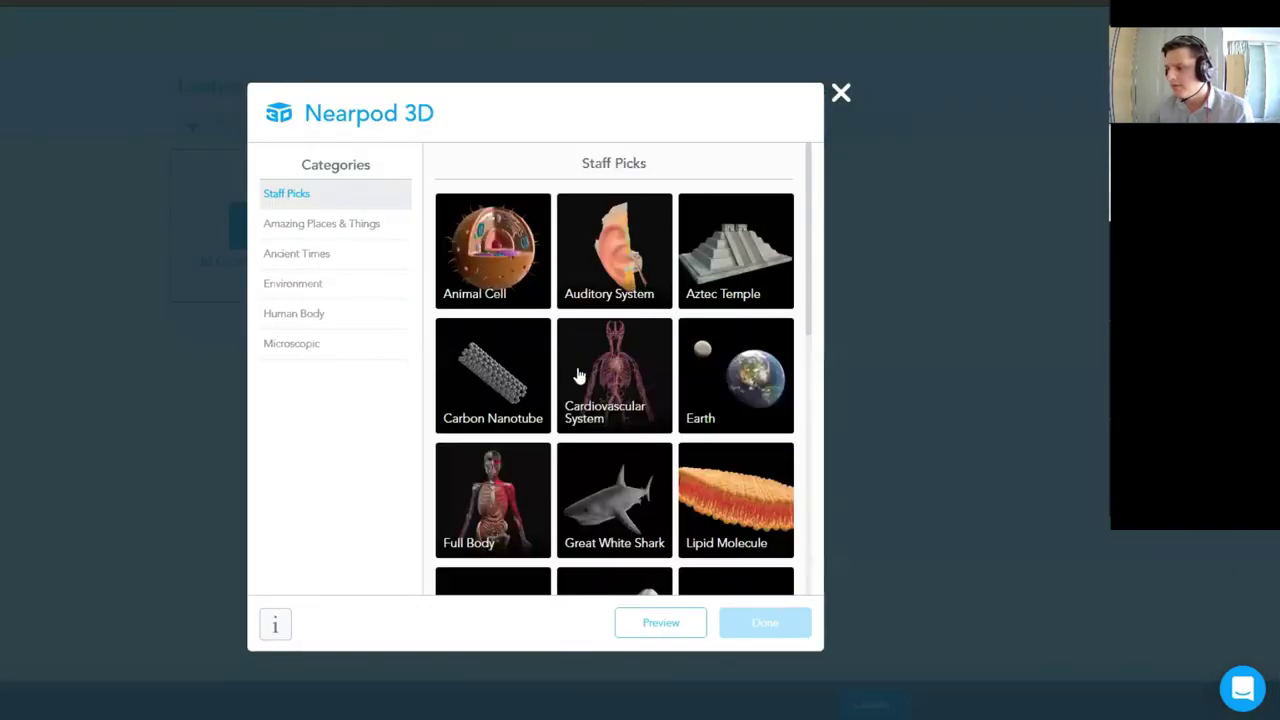
scroll(578, 375, "down", 3)
scroll(578, 375, "down", 4)
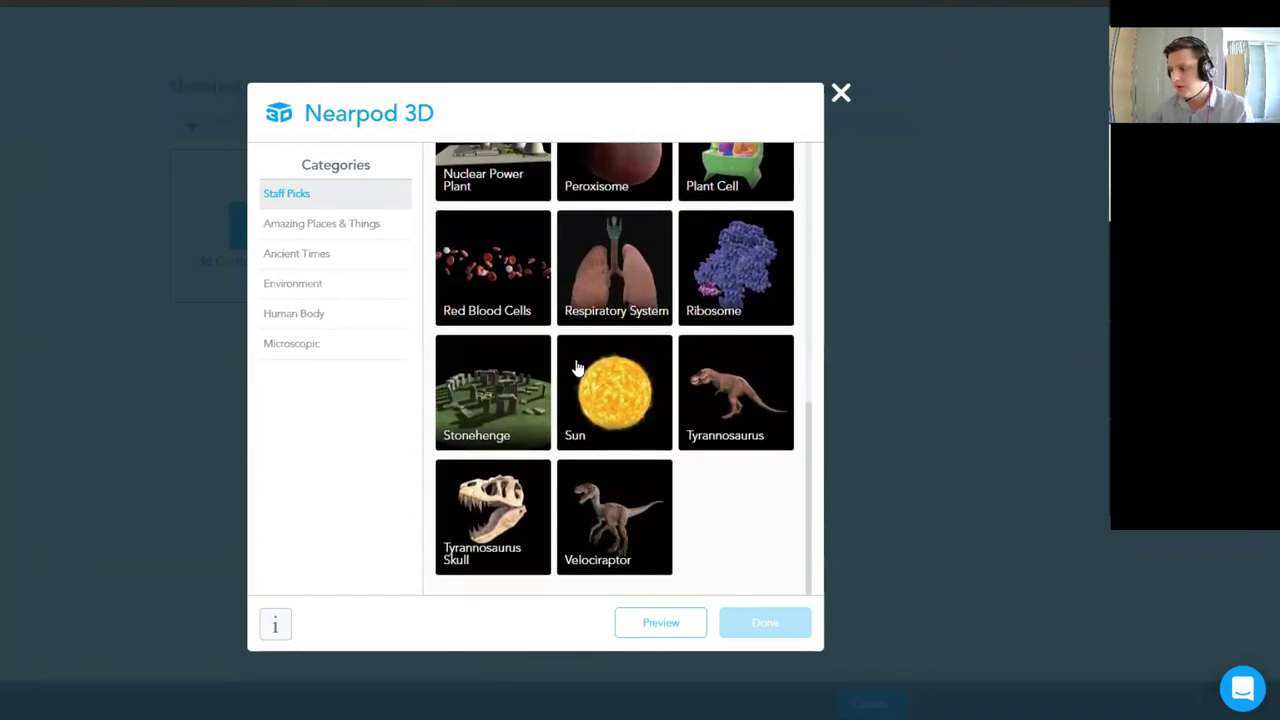
scroll(577, 368, "up", 3)
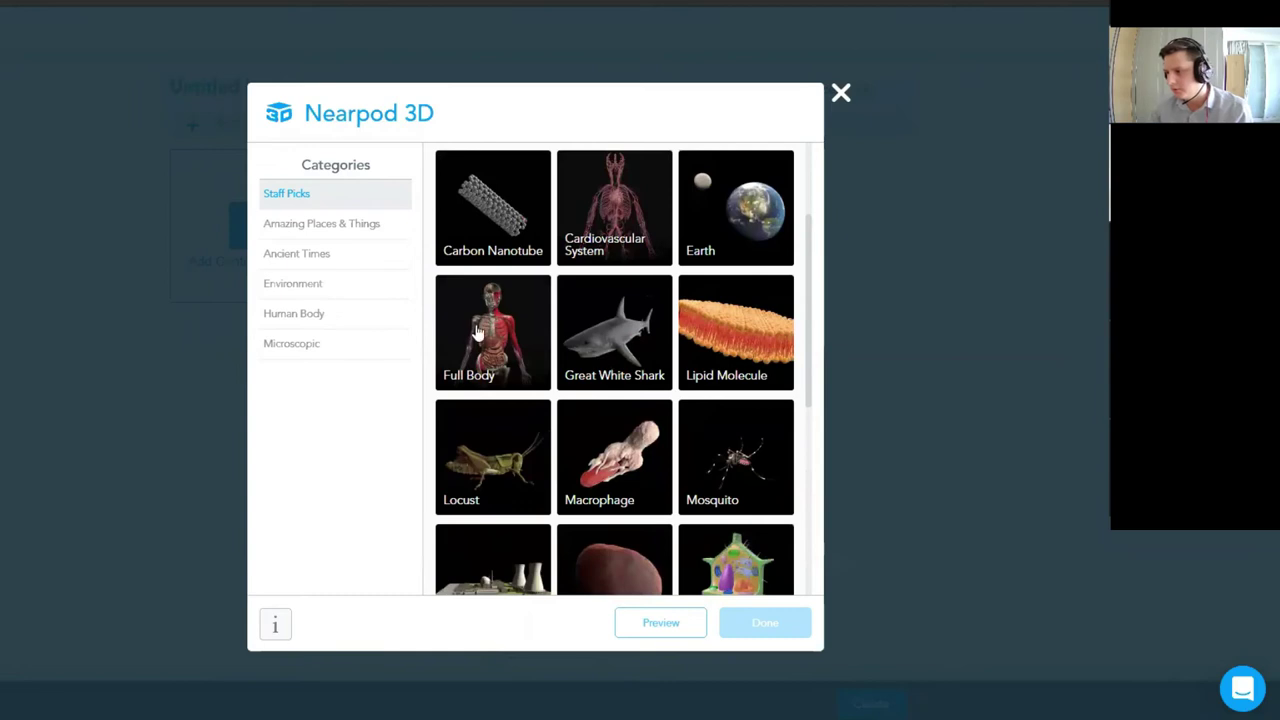
scroll(597, 289, "up", 1)
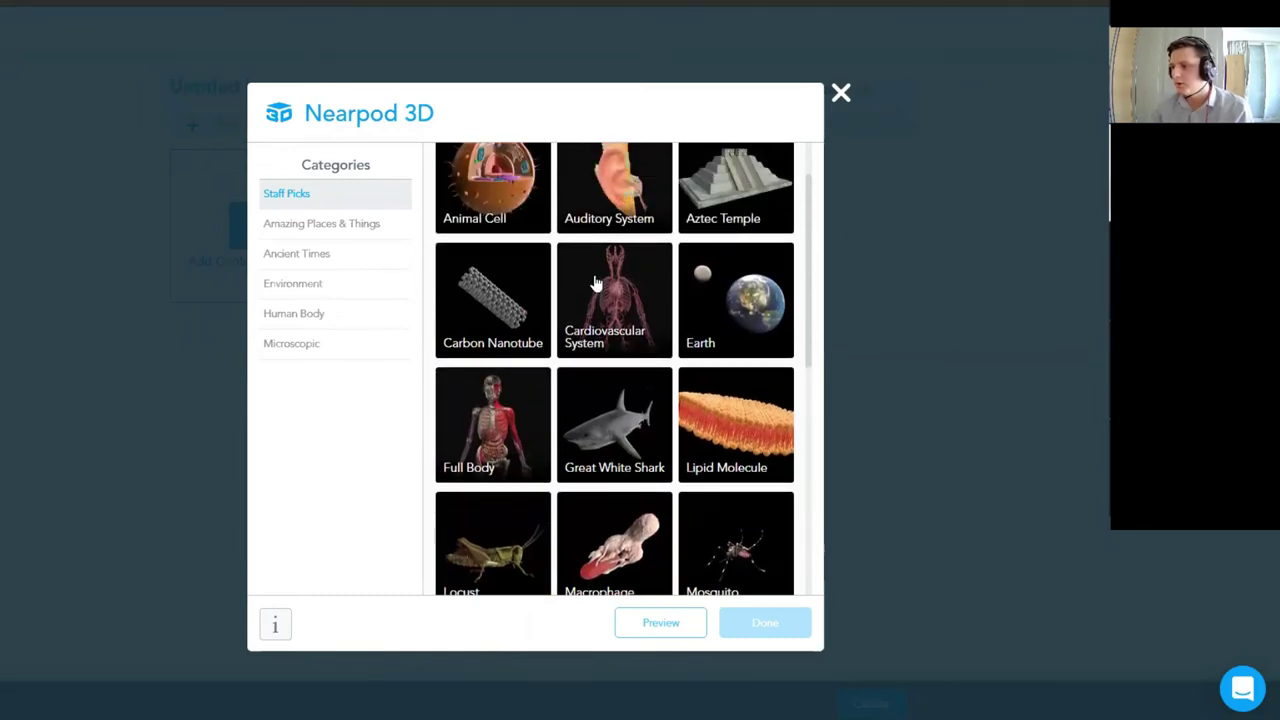
scroll(595, 285, "up", 1)
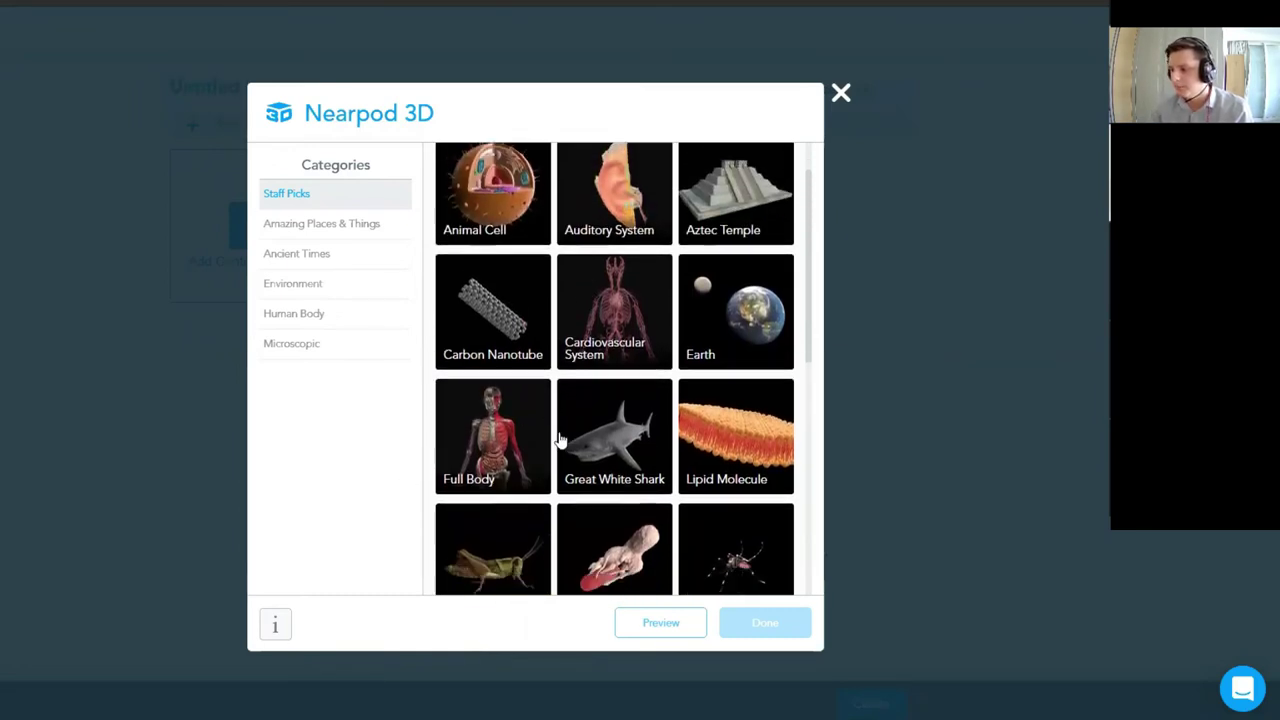
scroll(560, 440, "down", 1)
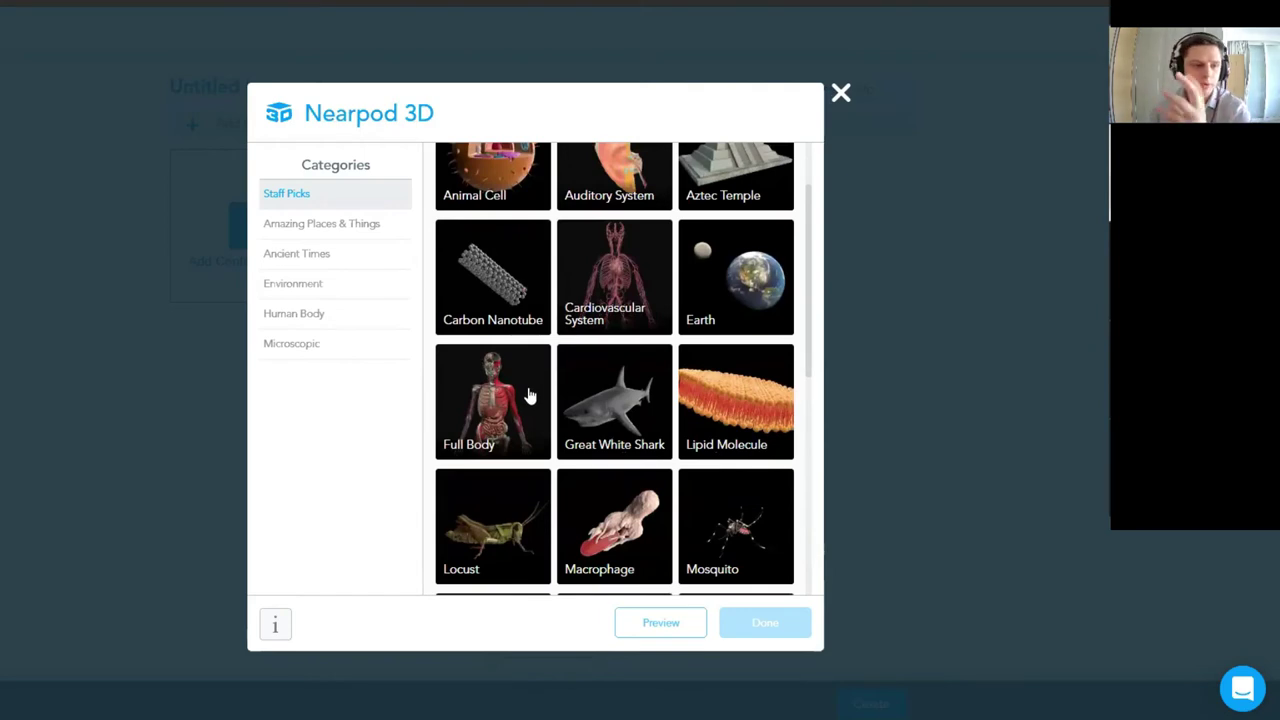
scroll(531, 396, "down", 2)
scroll(531, 396, "up", 3)
scroll(597, 345, "down", 6)
scroll(597, 345, "down", 8)
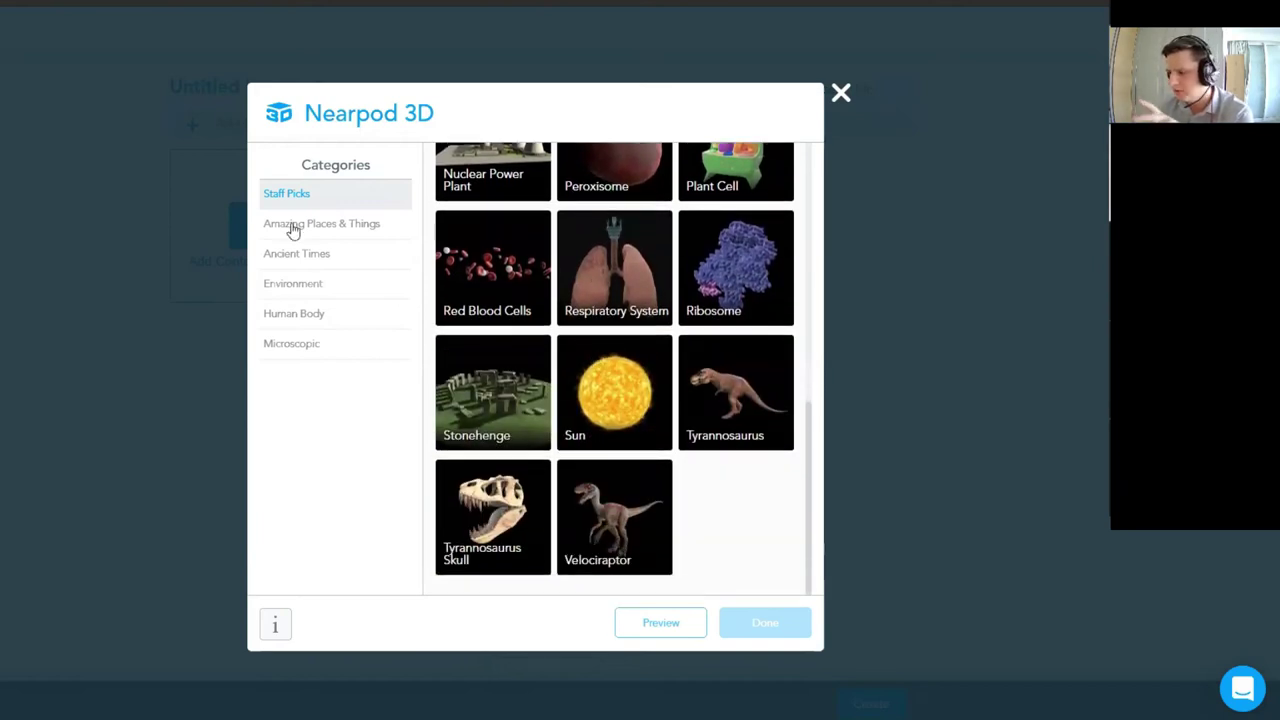
Look at the Amazing Places & Things, Ancient Times and Environment 3D categories, and close Nearpod 3D without adding a model
left_click(295, 225)
left_click(290, 254)
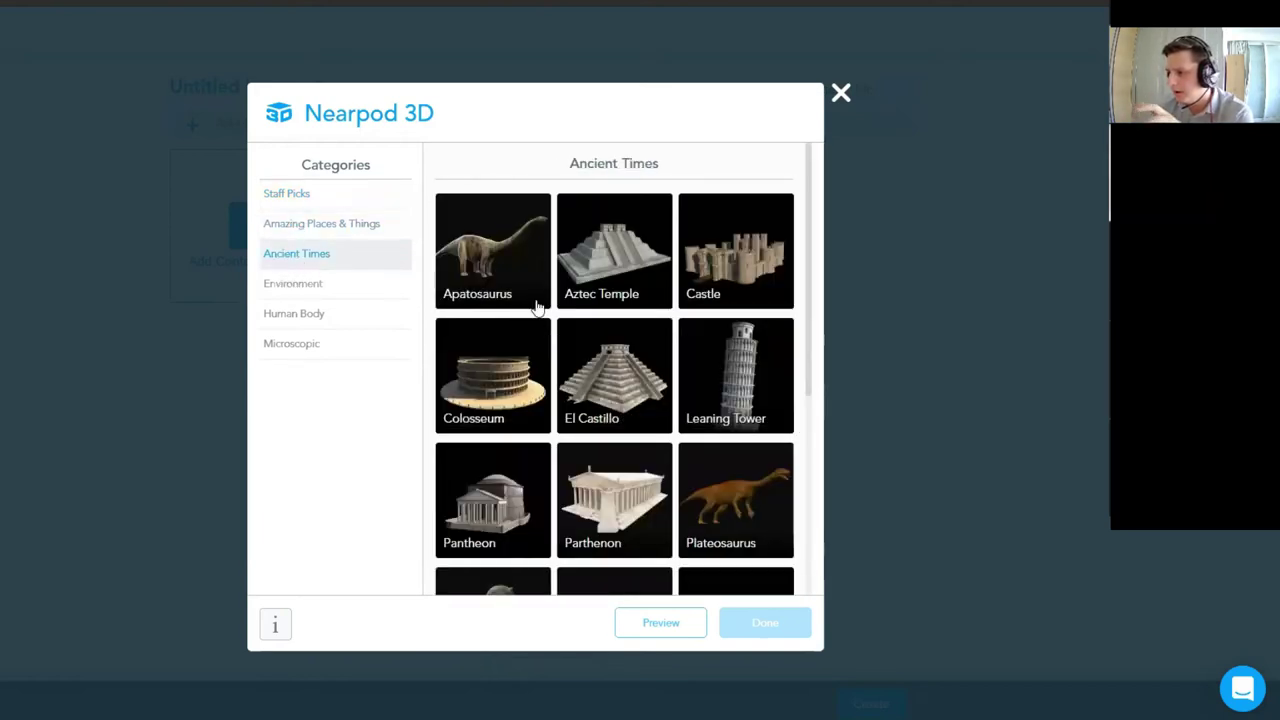
left_click(313, 288)
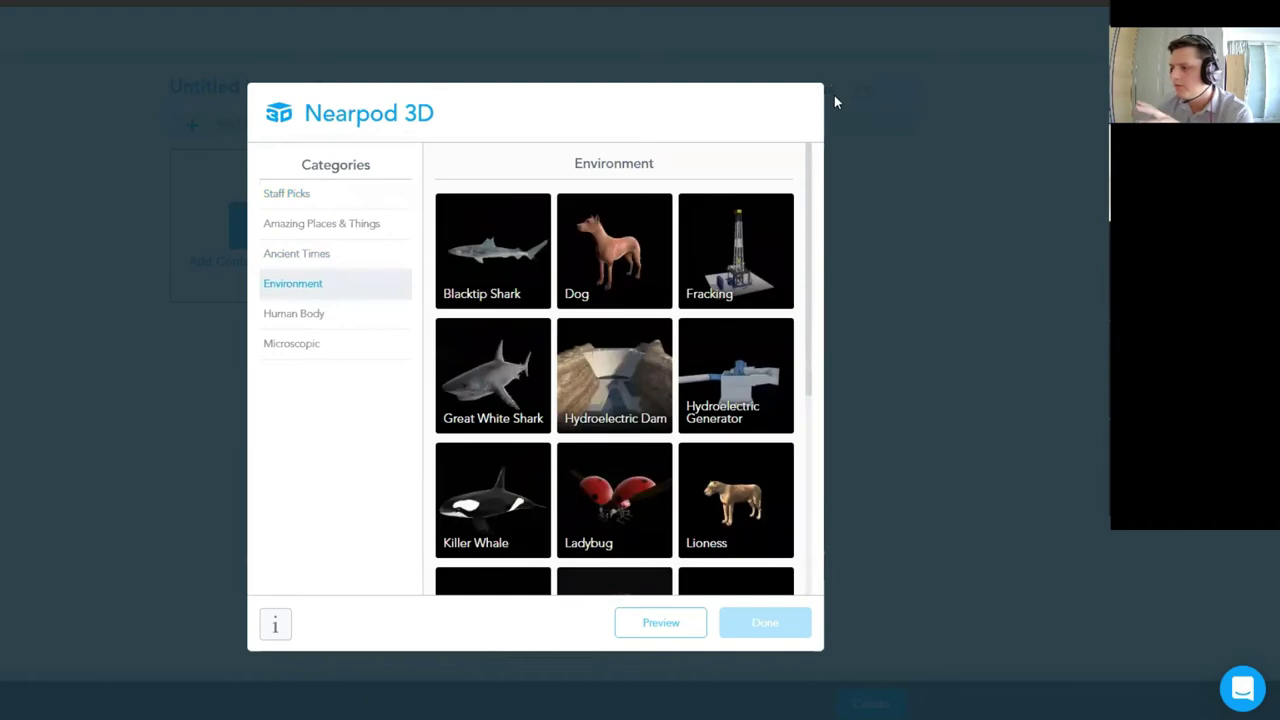
left_click(836, 101)
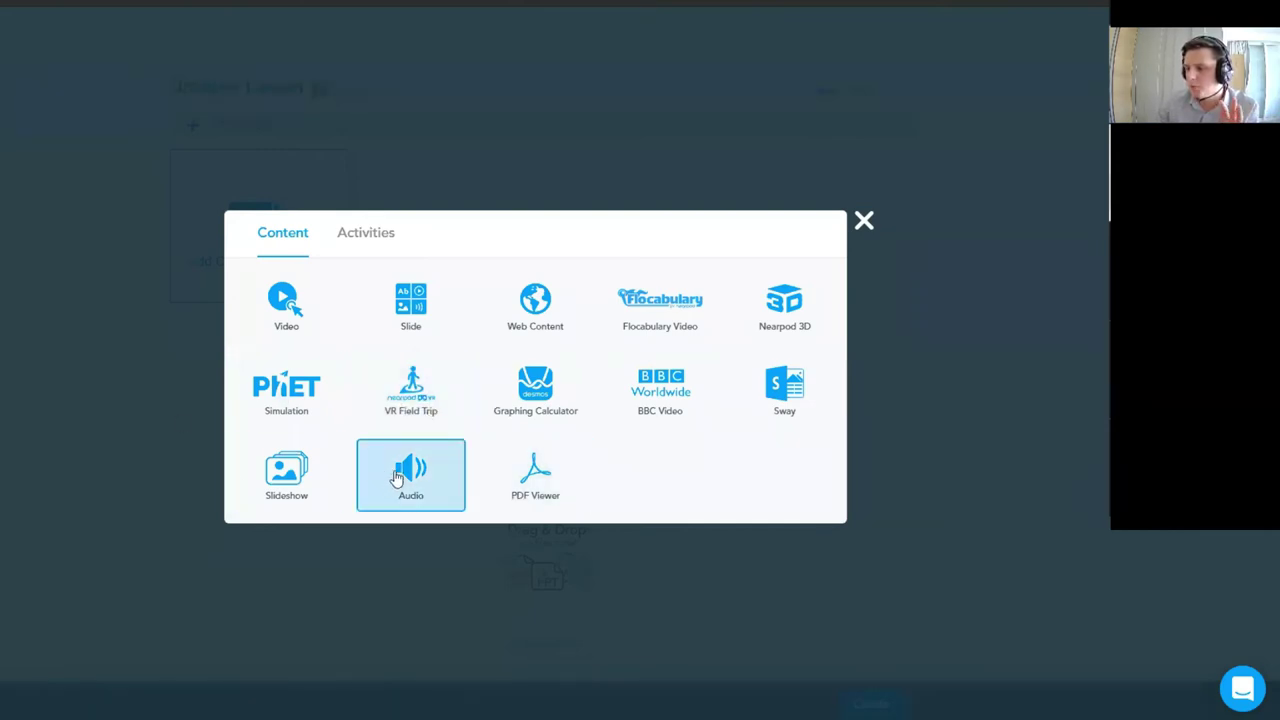
View the activity types available for the lesson and close the selection without adding one
left_click(344, 244)
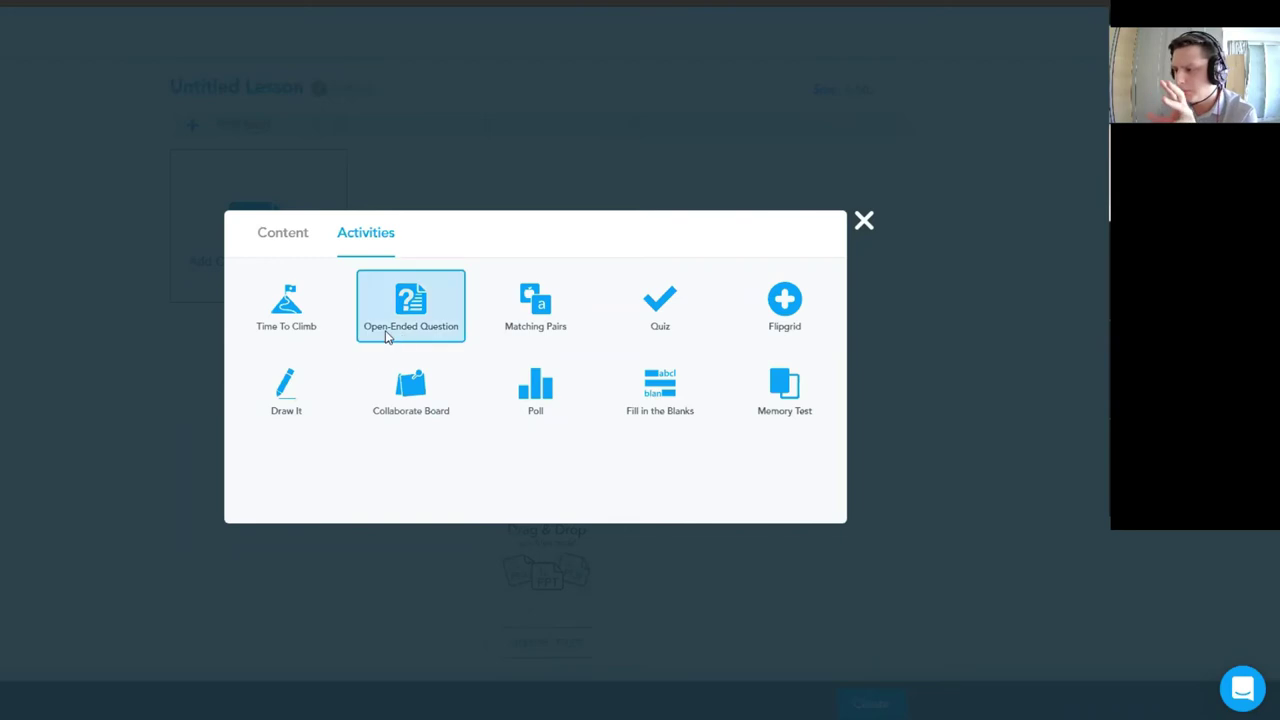
left_click(864, 226)
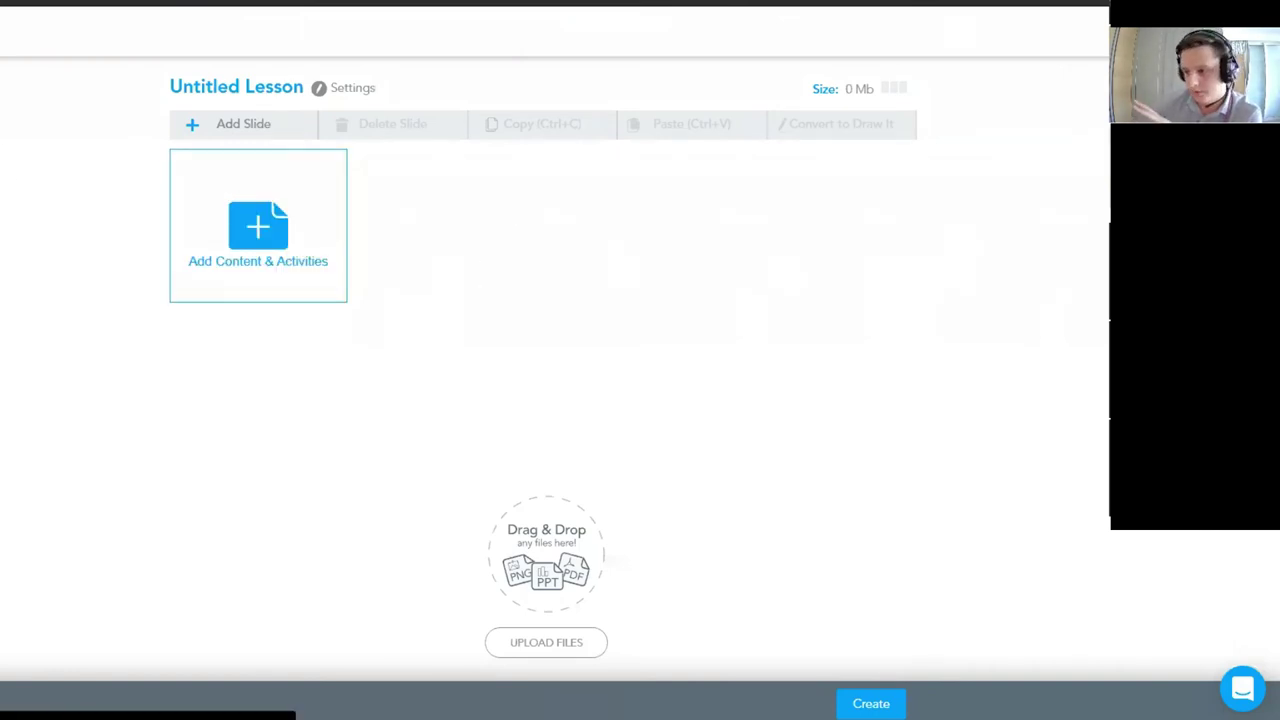
Switch to the Google Slides presentation and log in to its Nearpod add-on with the school Google account
key("ctrl+Tab")
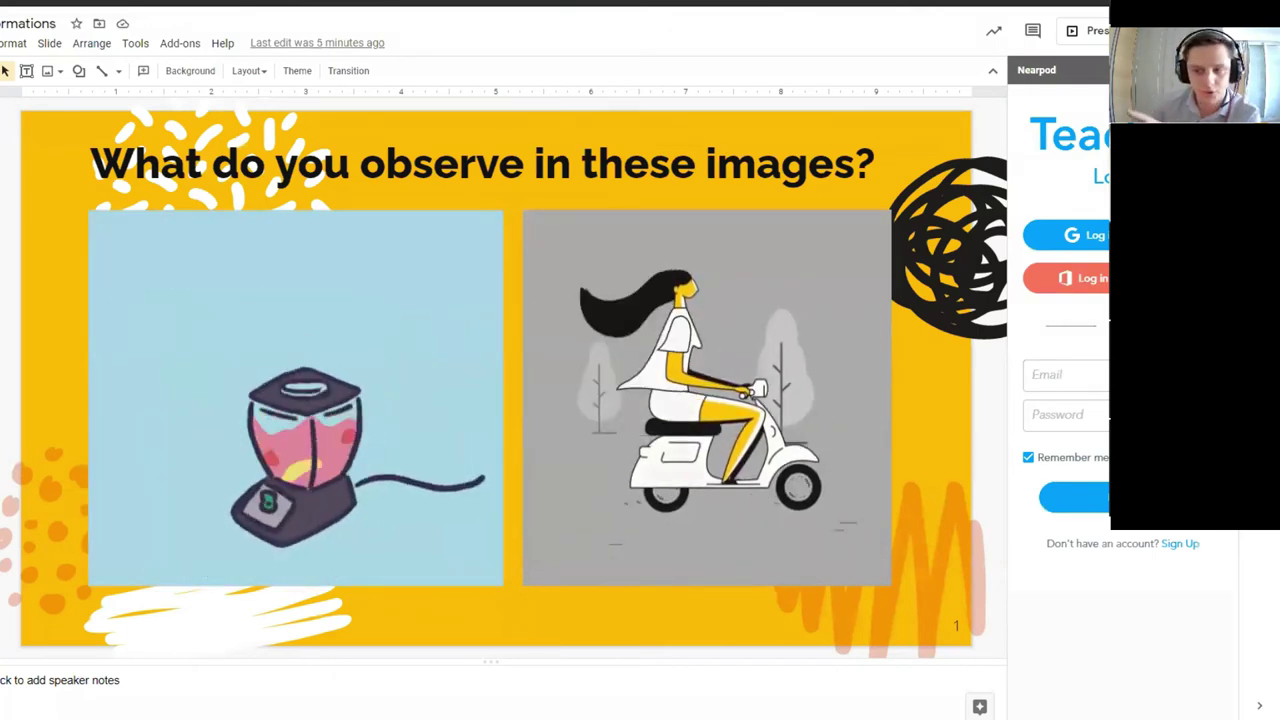
left_click(179, 43)
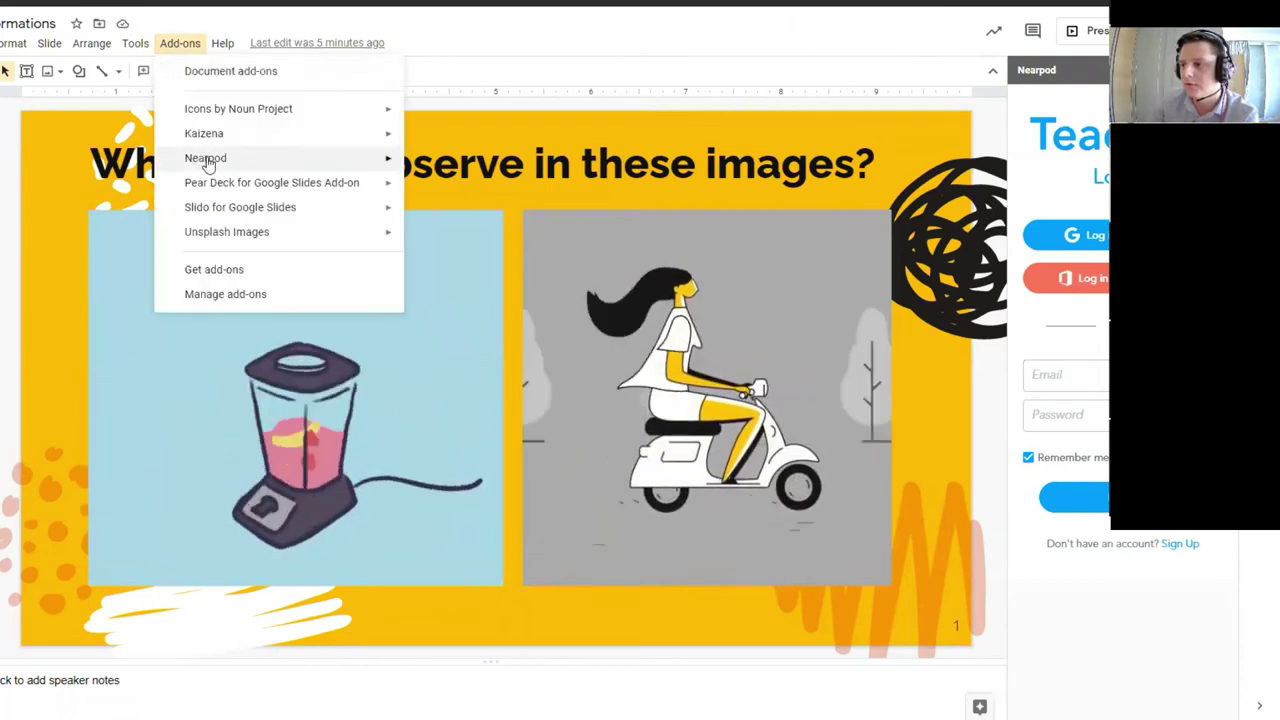
left_click(1120, 617)
left_click(1068, 235)
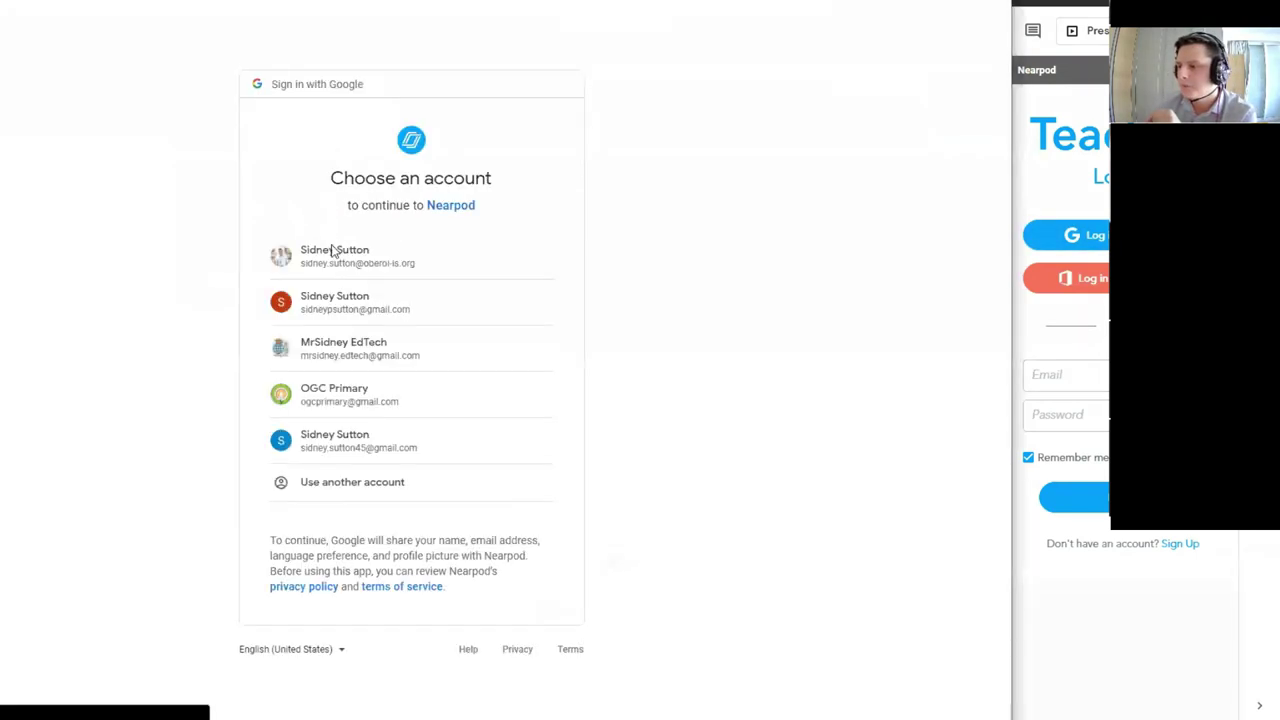
left_click(334, 251)
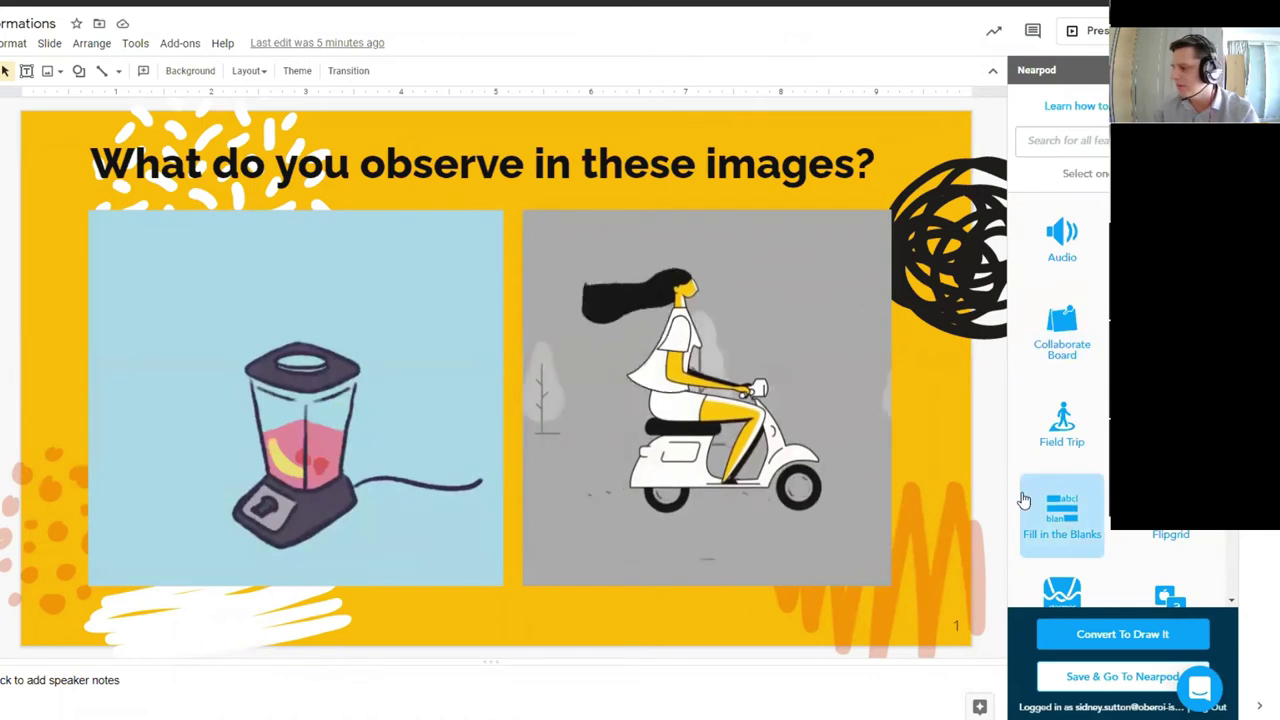
Try to add a Fill in the Blanks activity with the plain white text style and the text "hi hello!"
left_click_drag(1020, 500, 264, 308)
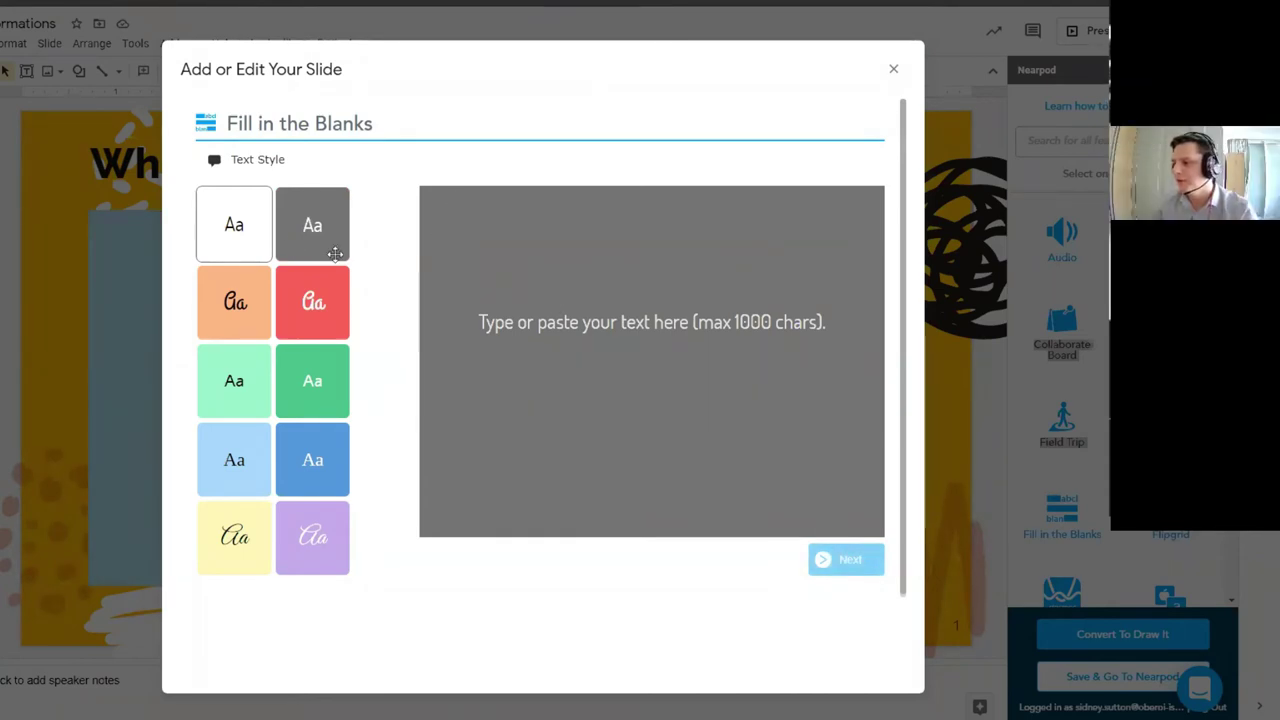
left_click(250, 245)
left_click(604, 330)
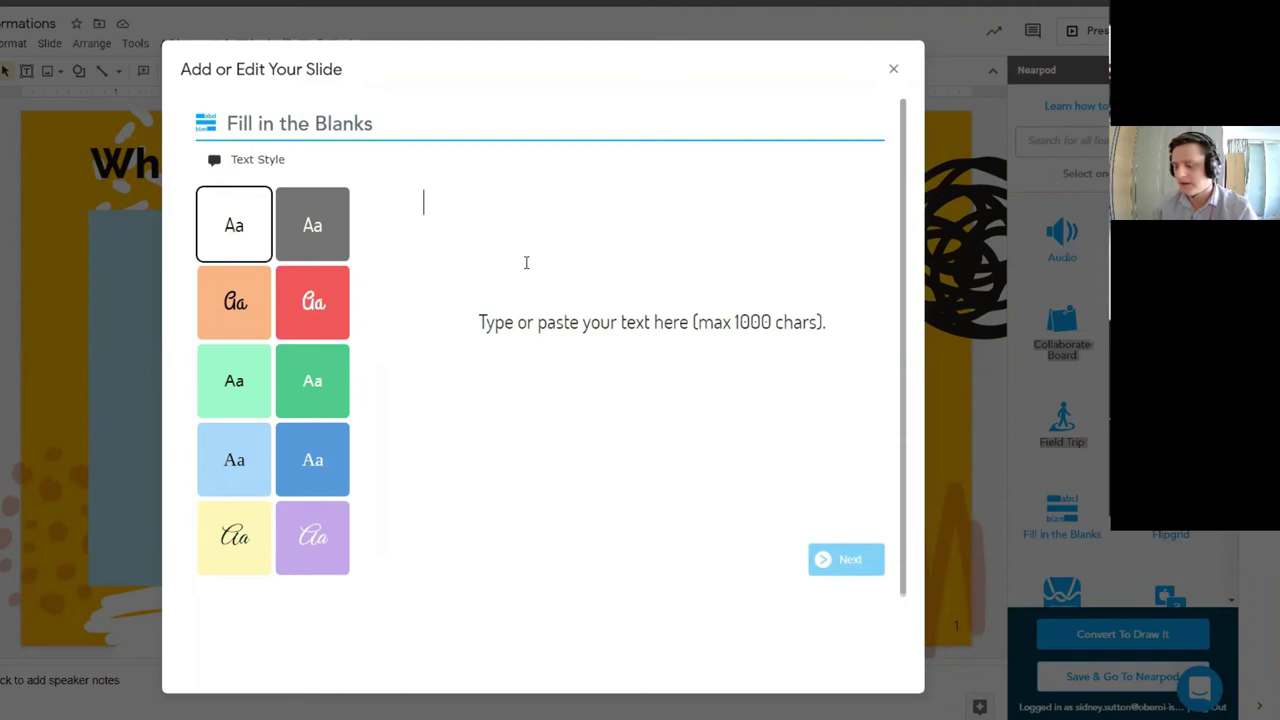
type("hi hello!")
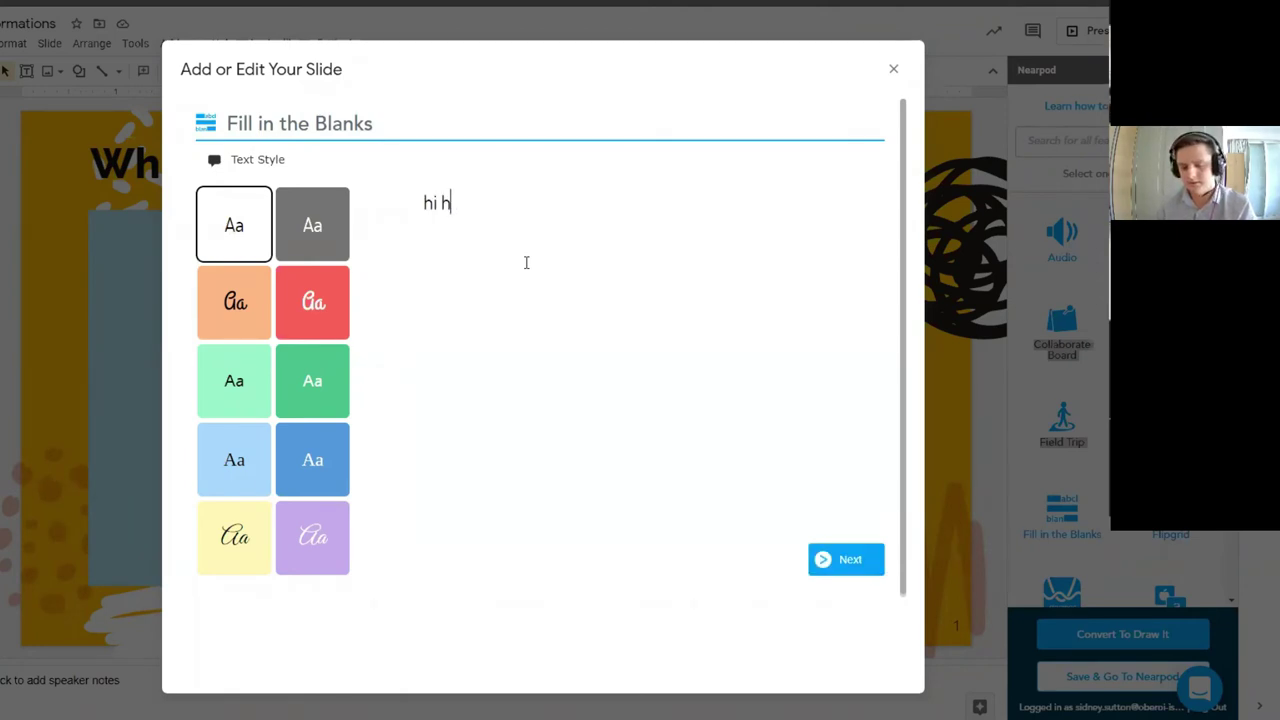
left_click(832, 562)
left_click(846, 562)
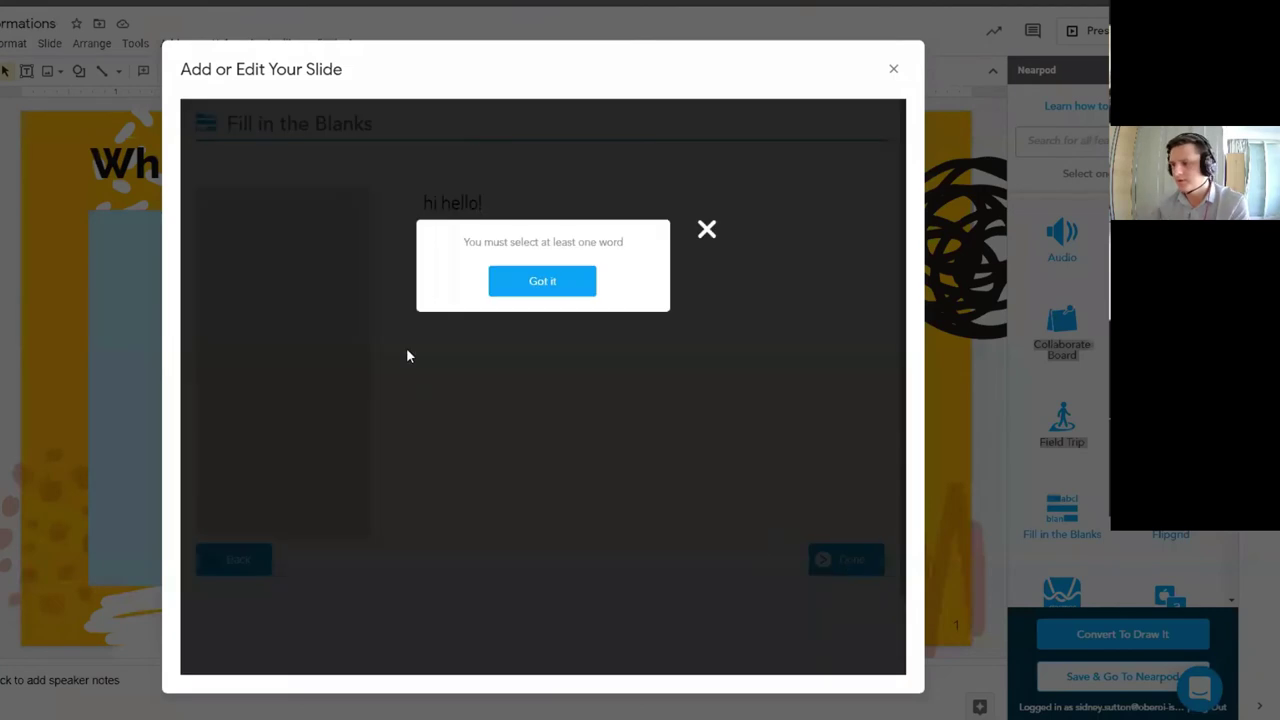
left_click(541, 285)
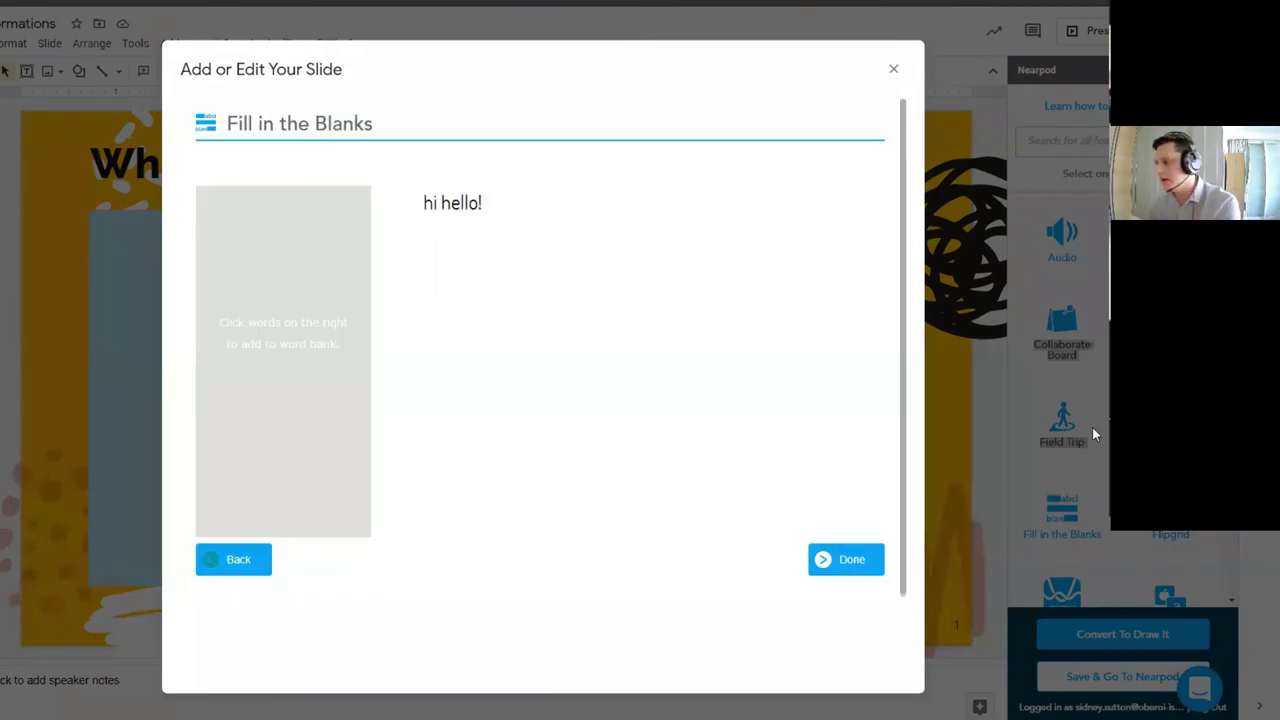
left_click(852, 560)
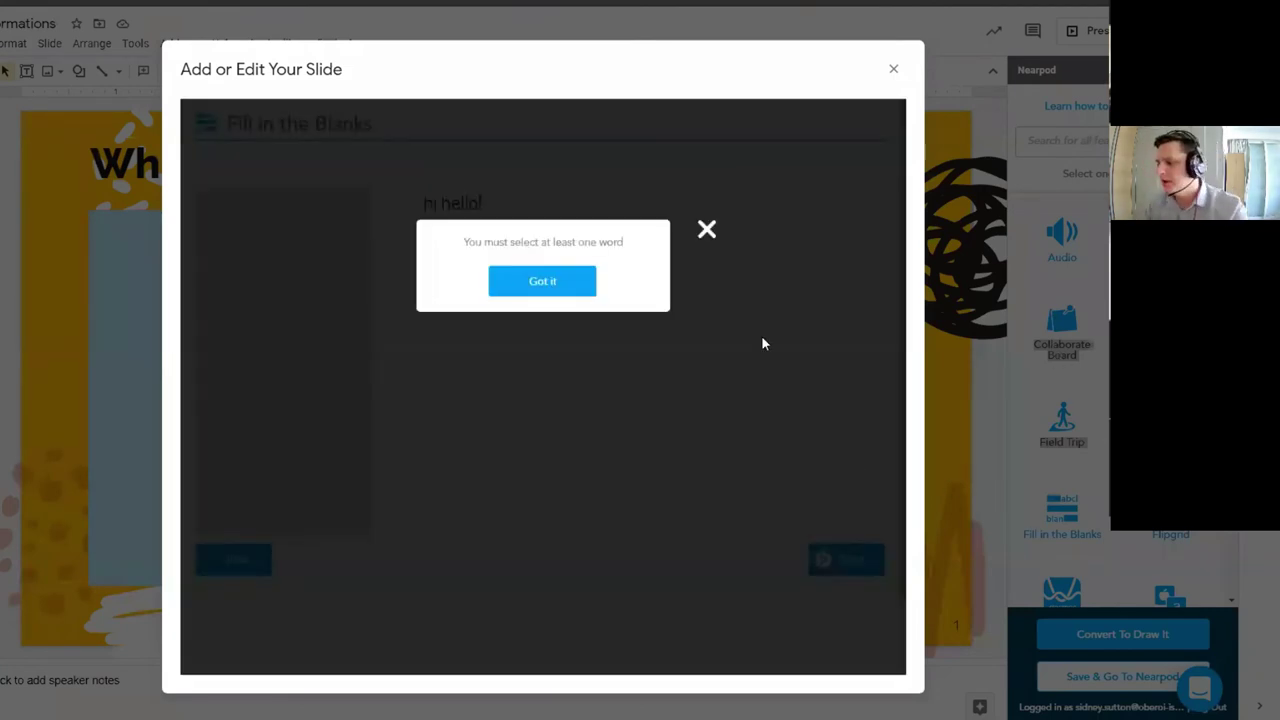
left_click(556, 288)
left_click(893, 69)
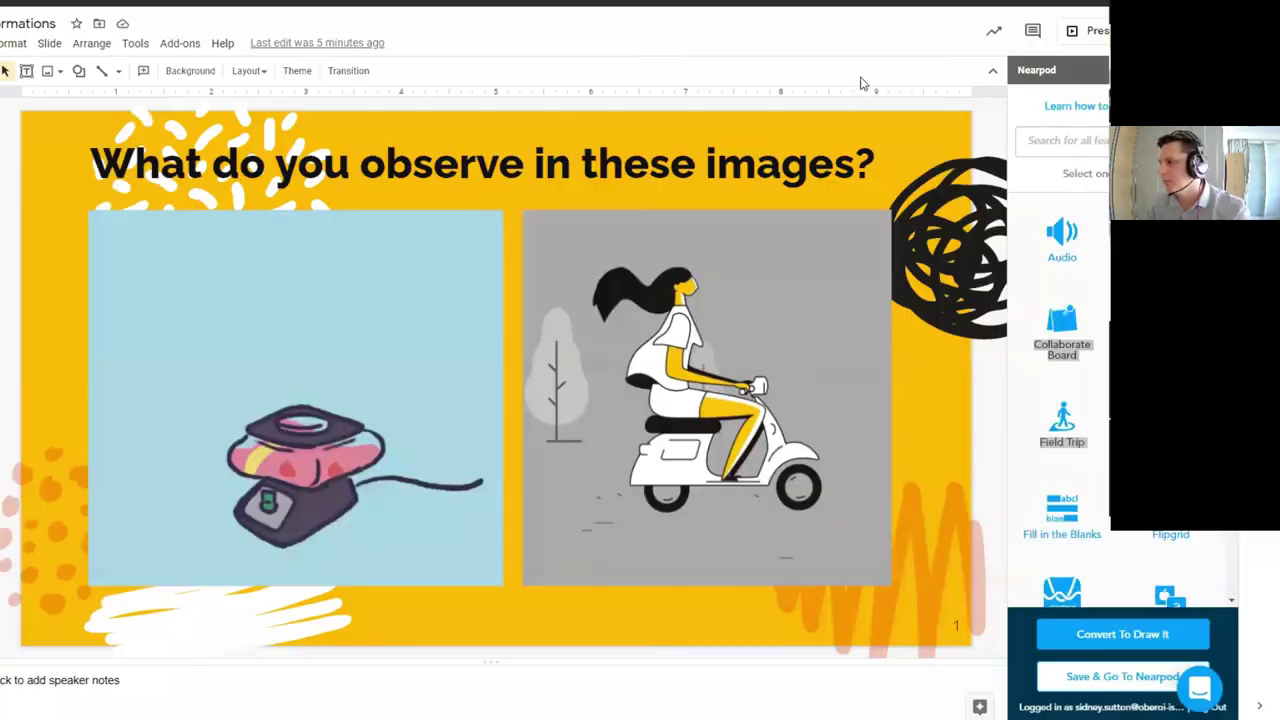
Add a Collaborate Board activity with the topic "hi" and the description "hi", and save it
left_click(1065, 335)
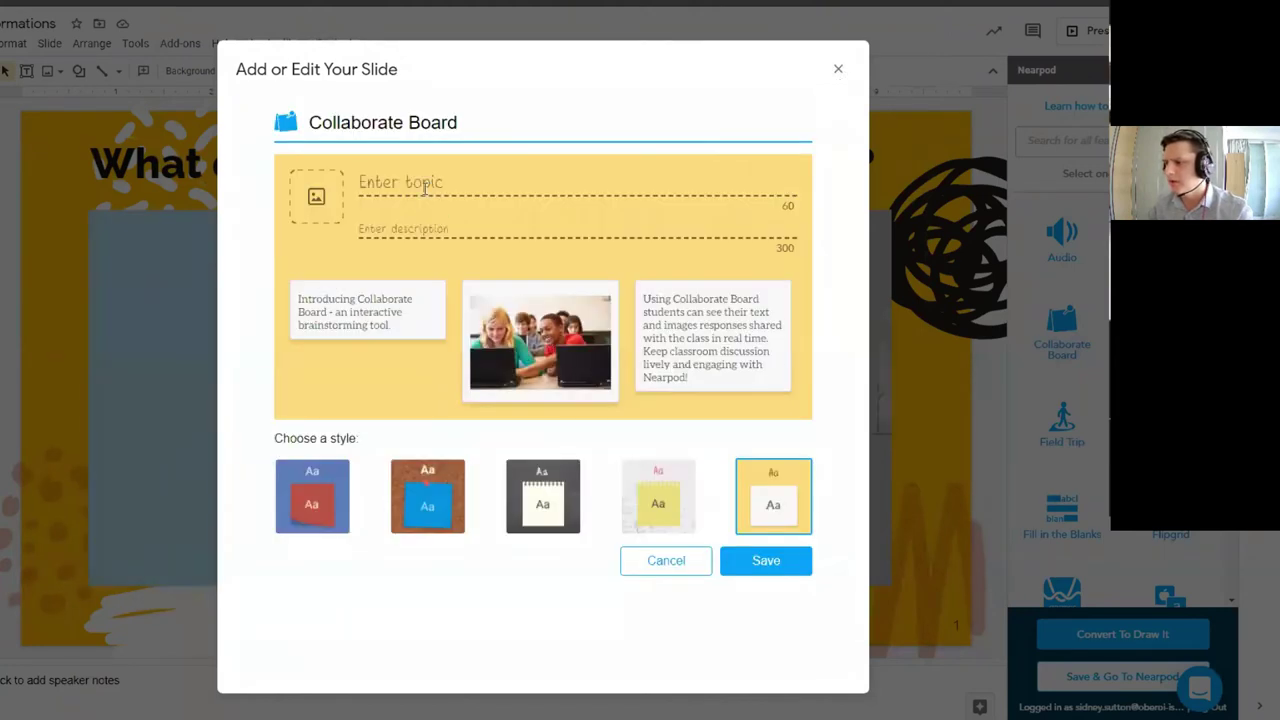
left_click(405, 181)
type("hi")
left_click(428, 228)
type("hi")
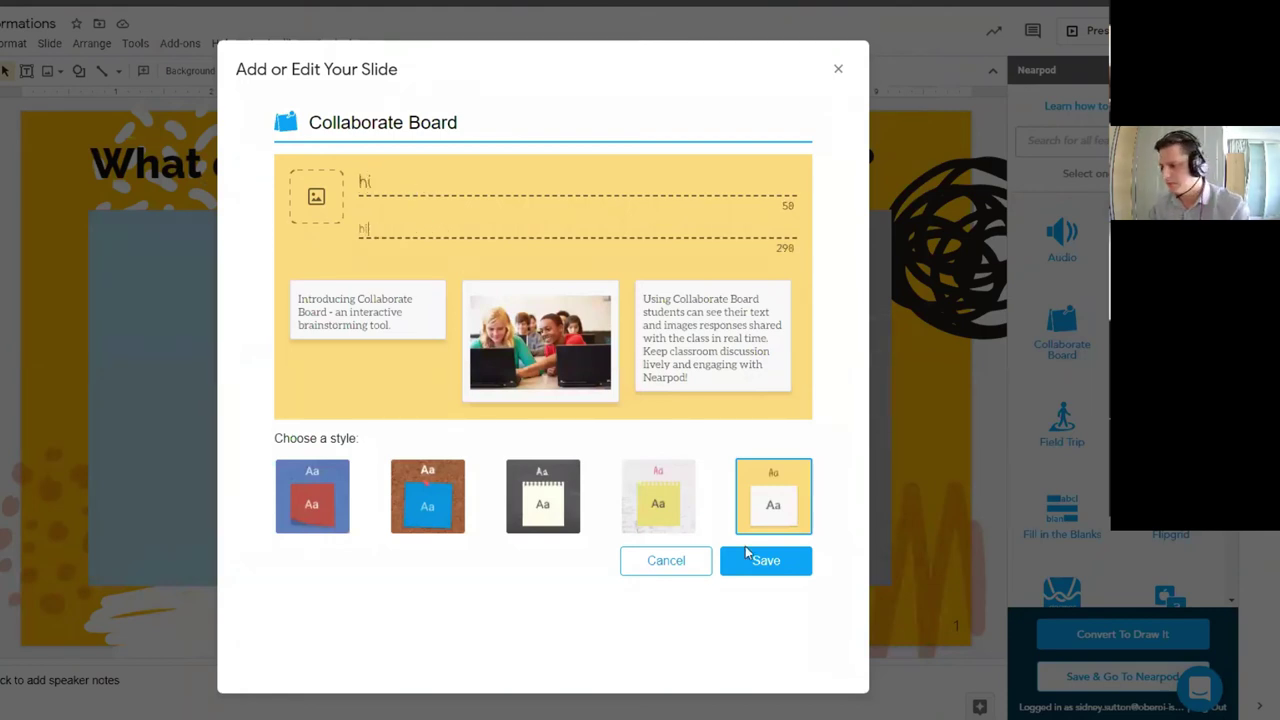
left_click(744, 548)
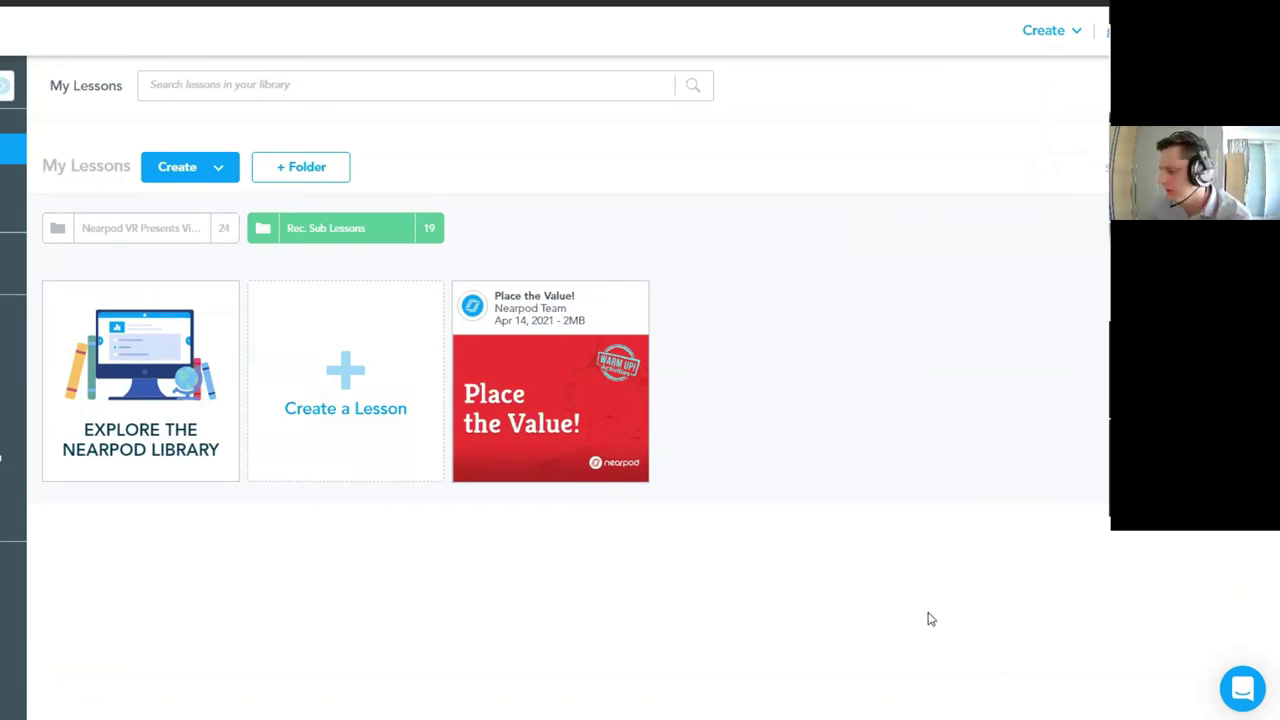
Switch to Nearpod's My Lessons page and open the Nearpod Library
left_click(140, 390)
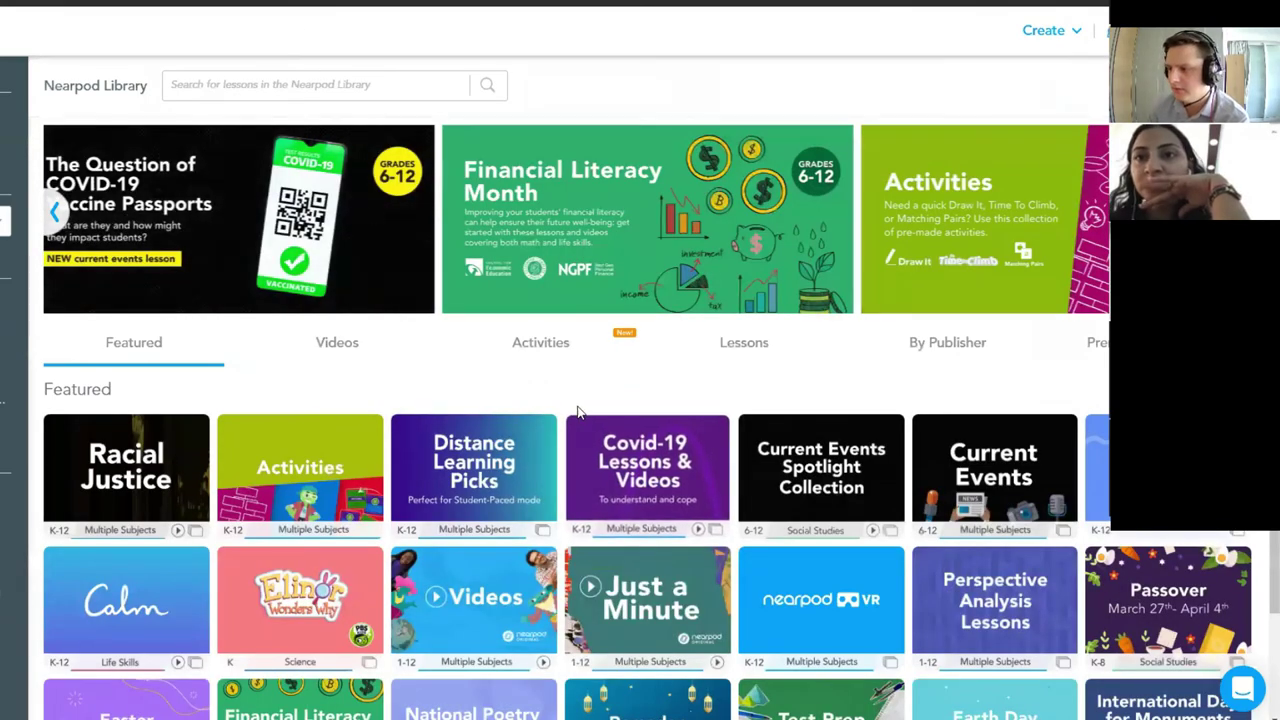
Look over the featured collections in the Nearpod Library and search the library for "geography"
scroll(597, 486, "down", 1)
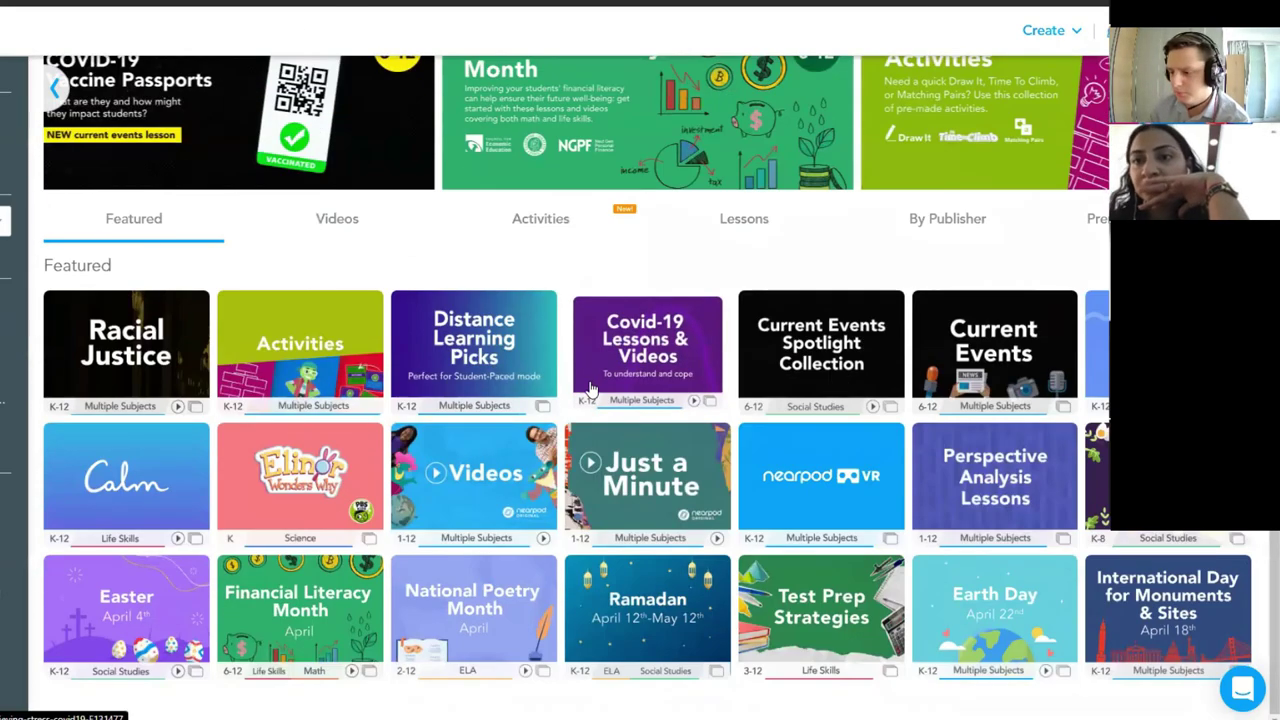
scroll(590, 390, "up", 1)
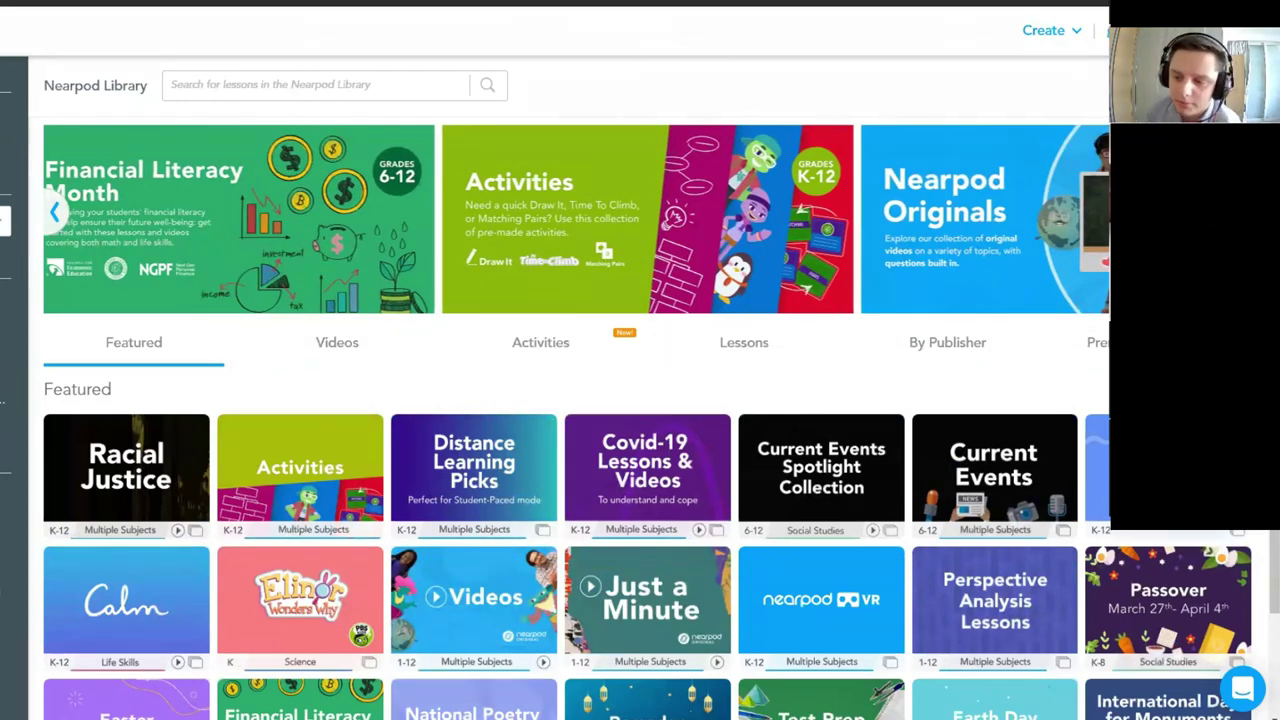
scroll(277, 425, "down", 1)
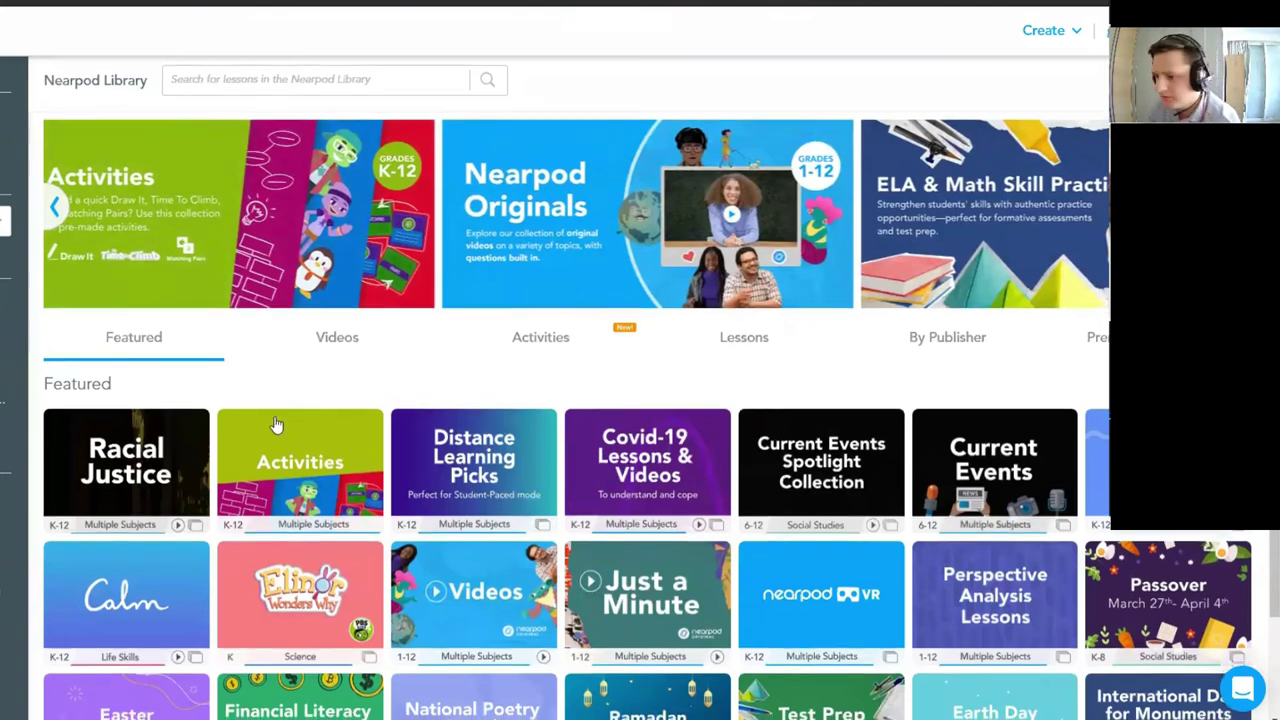
scroll(460, 400, "up", 1)
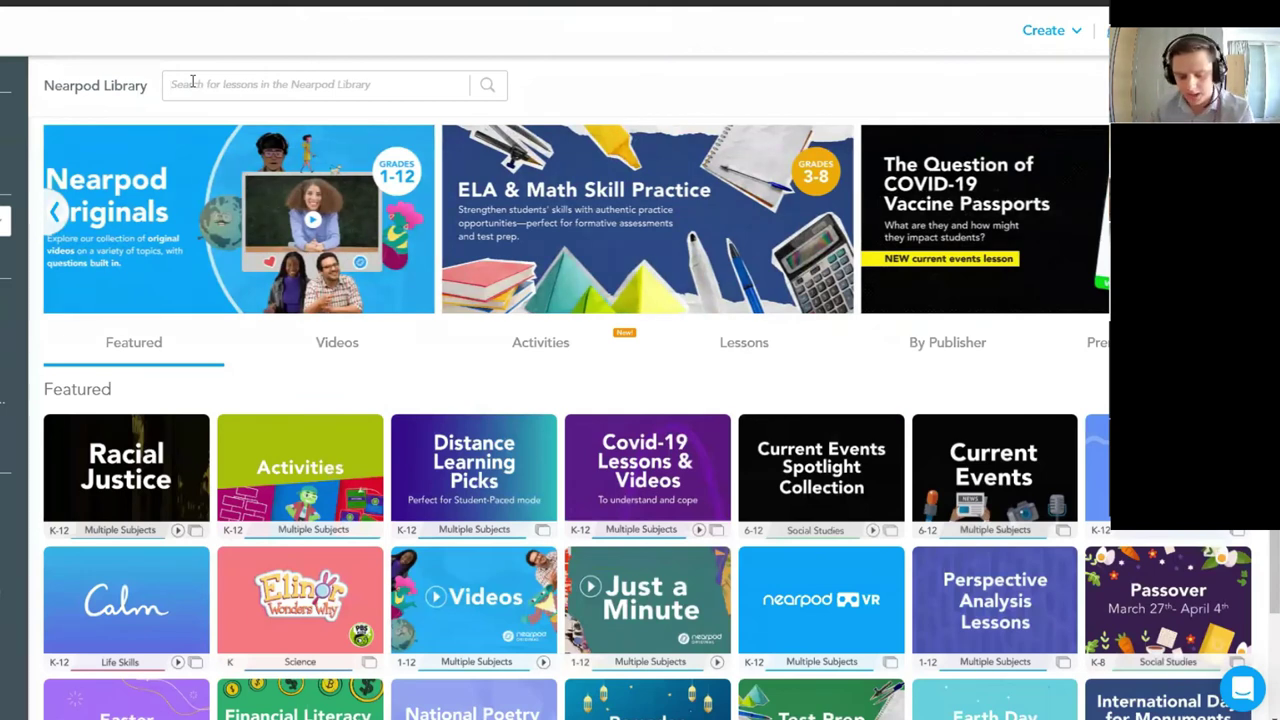
left_click(193, 84)
type("geo")
key("Down")
key("Return")
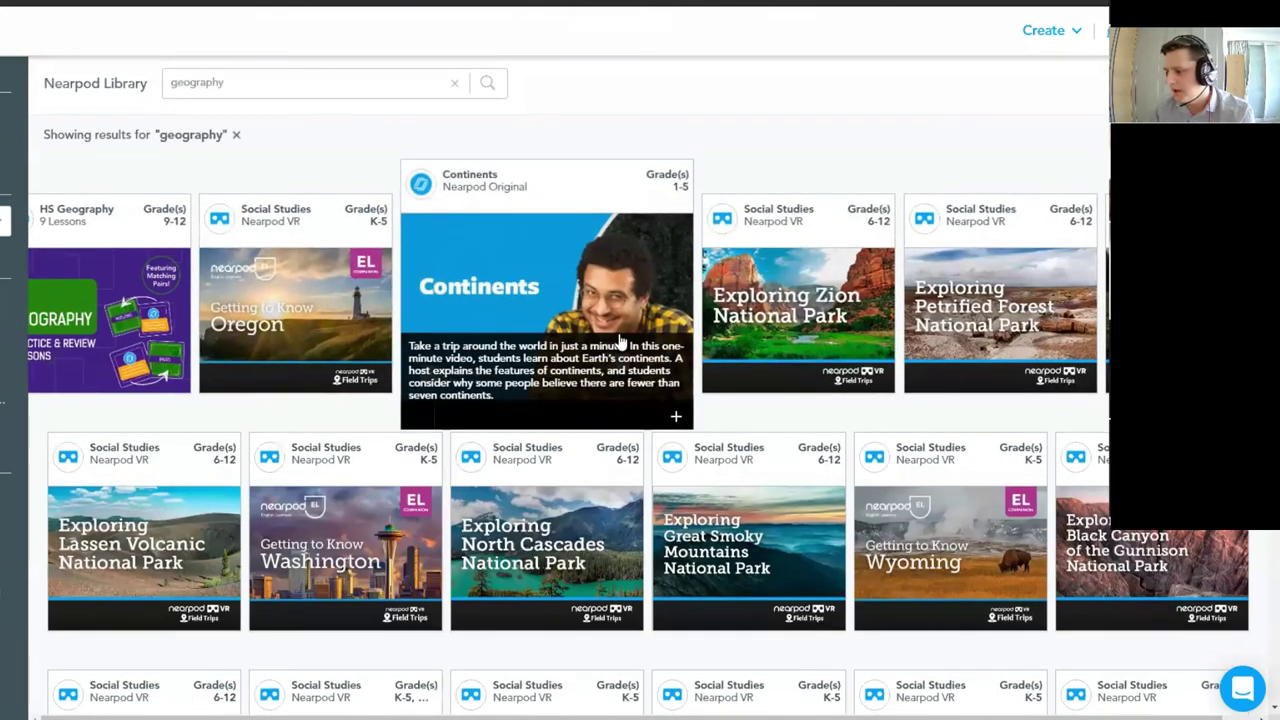
Browse the geography lessons in the search results, and leave the library for the Post-Session Reports page
scroll(874, 346, "down", 5)
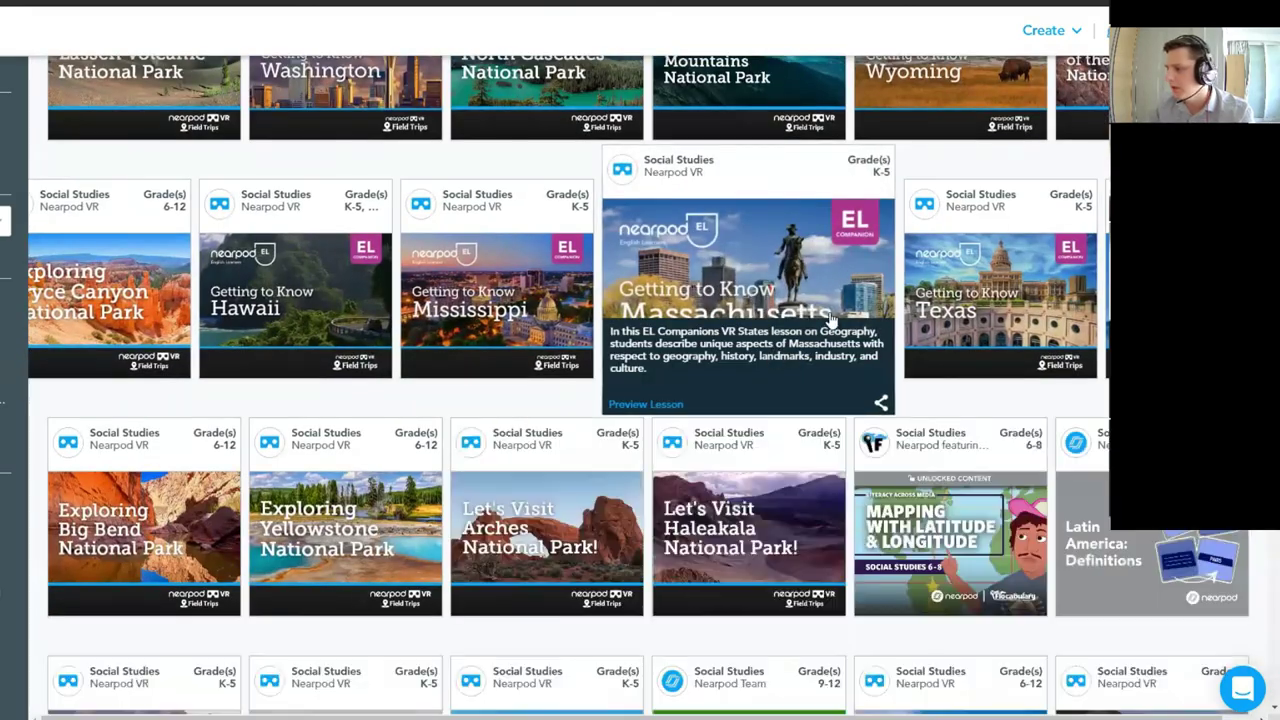
scroll(830, 318, "down", 6)
scroll(680, 300, "up", 4)
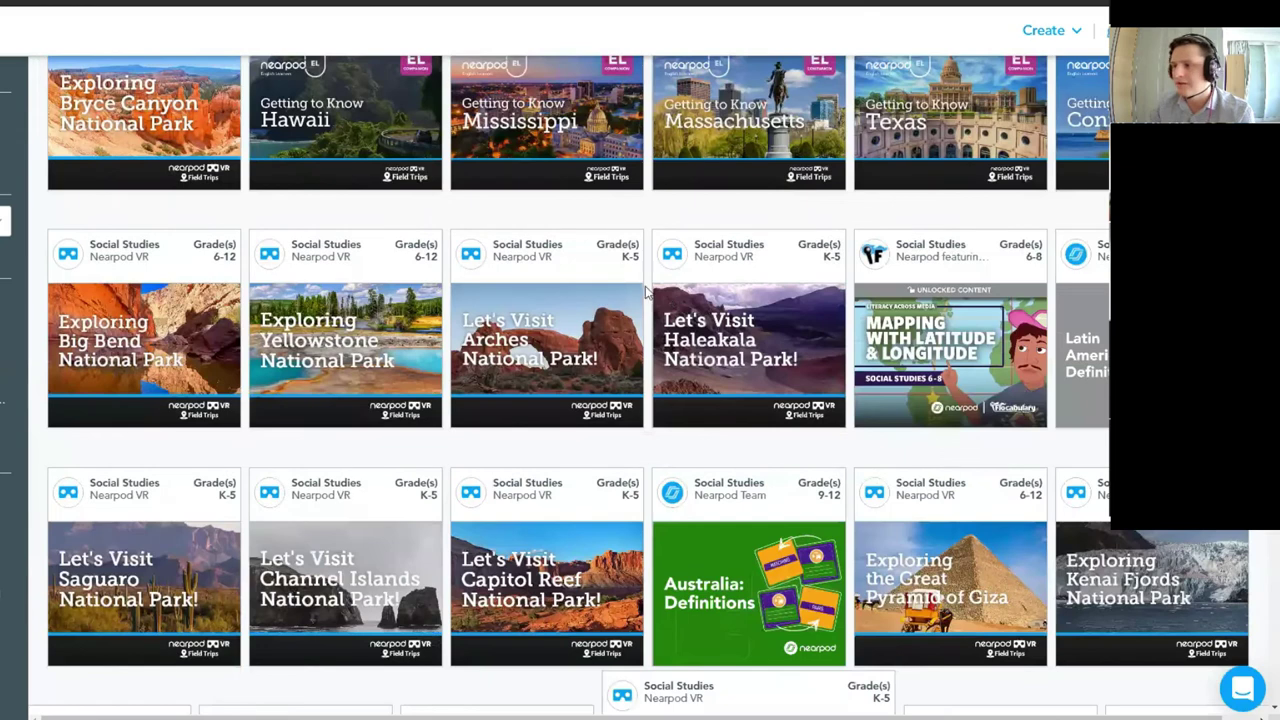
scroll(645, 291, "up", 7)
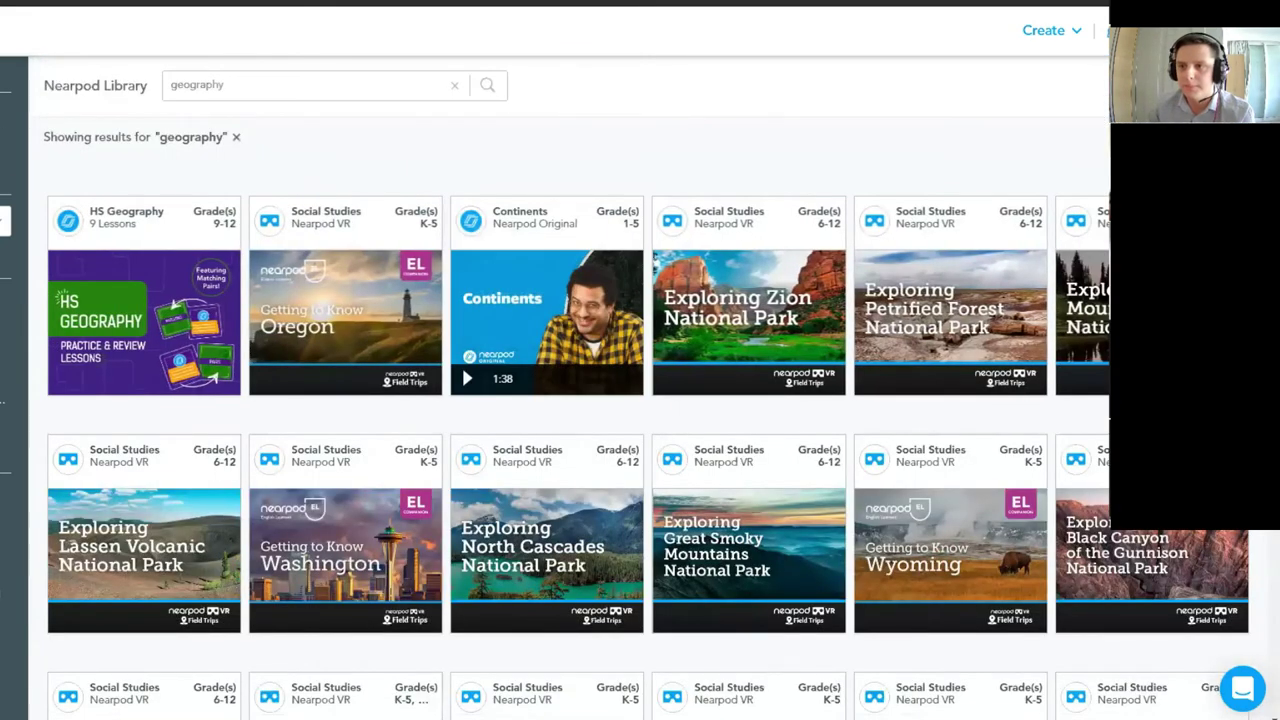
key("alt+Left")
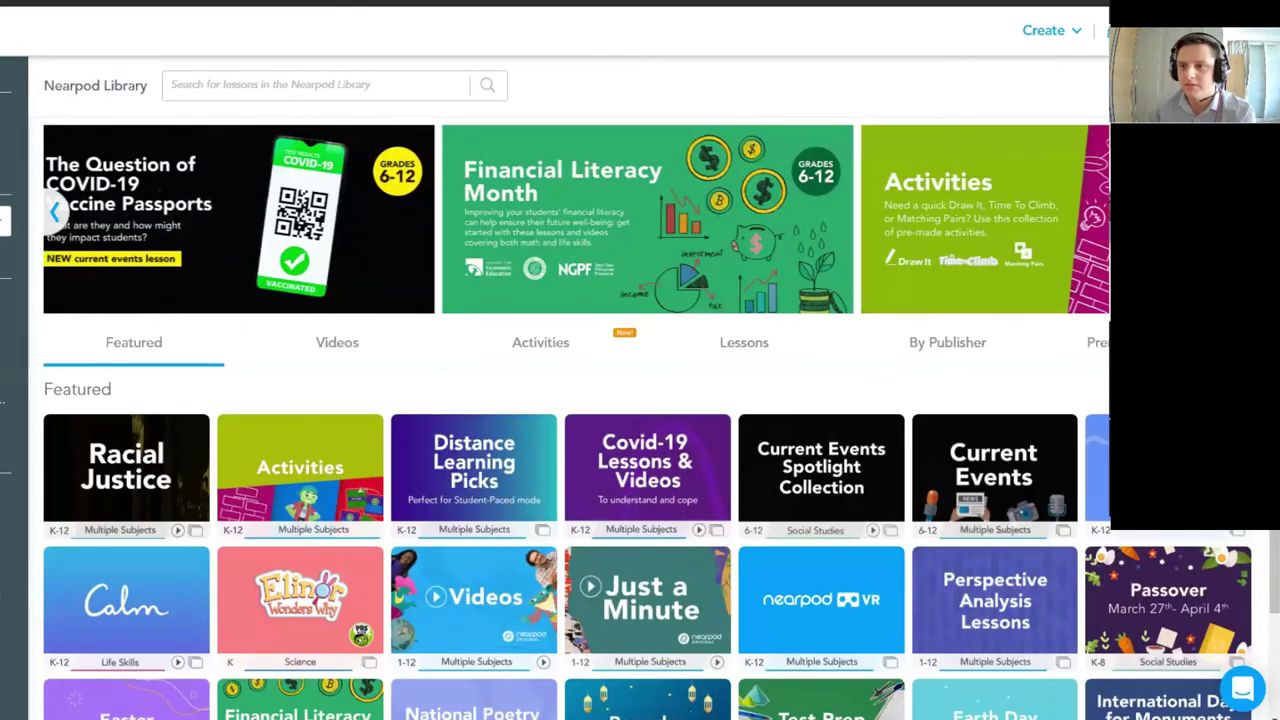
key("alt+Left")
key("alt+Left")
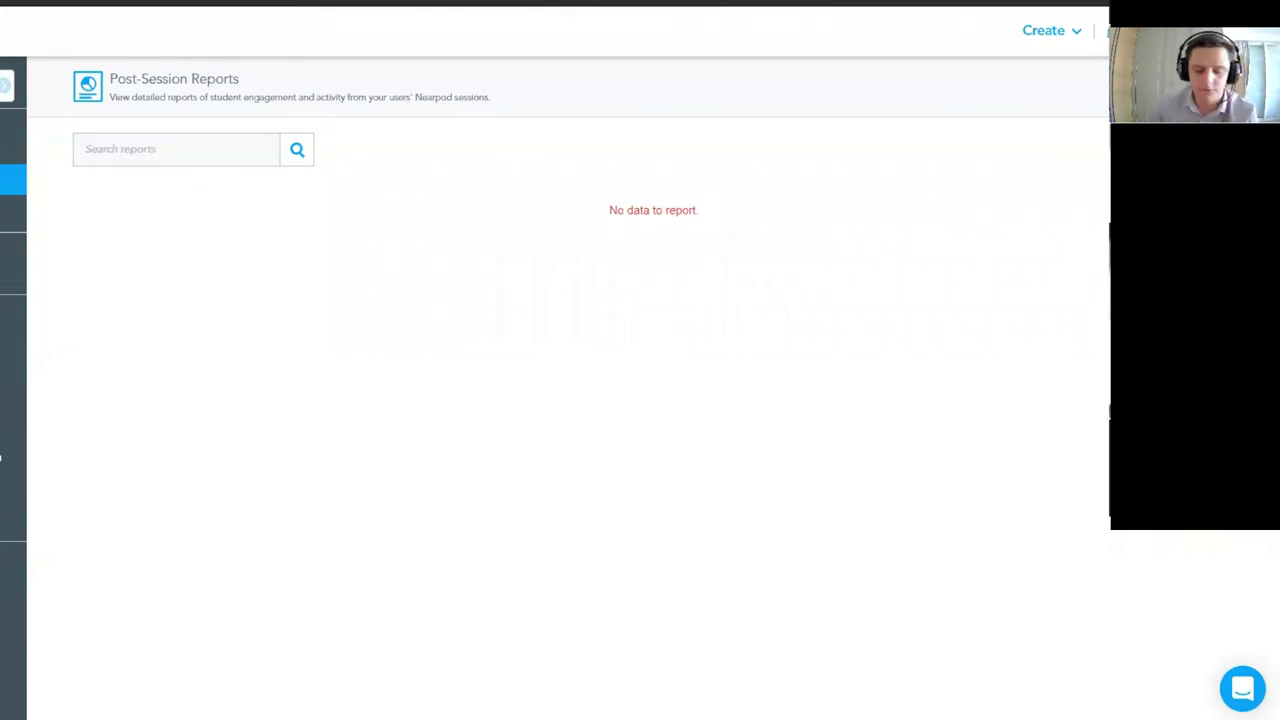
Log out of the current Nearpod account and log in with the other teacher's account
left_click(1140, 30)
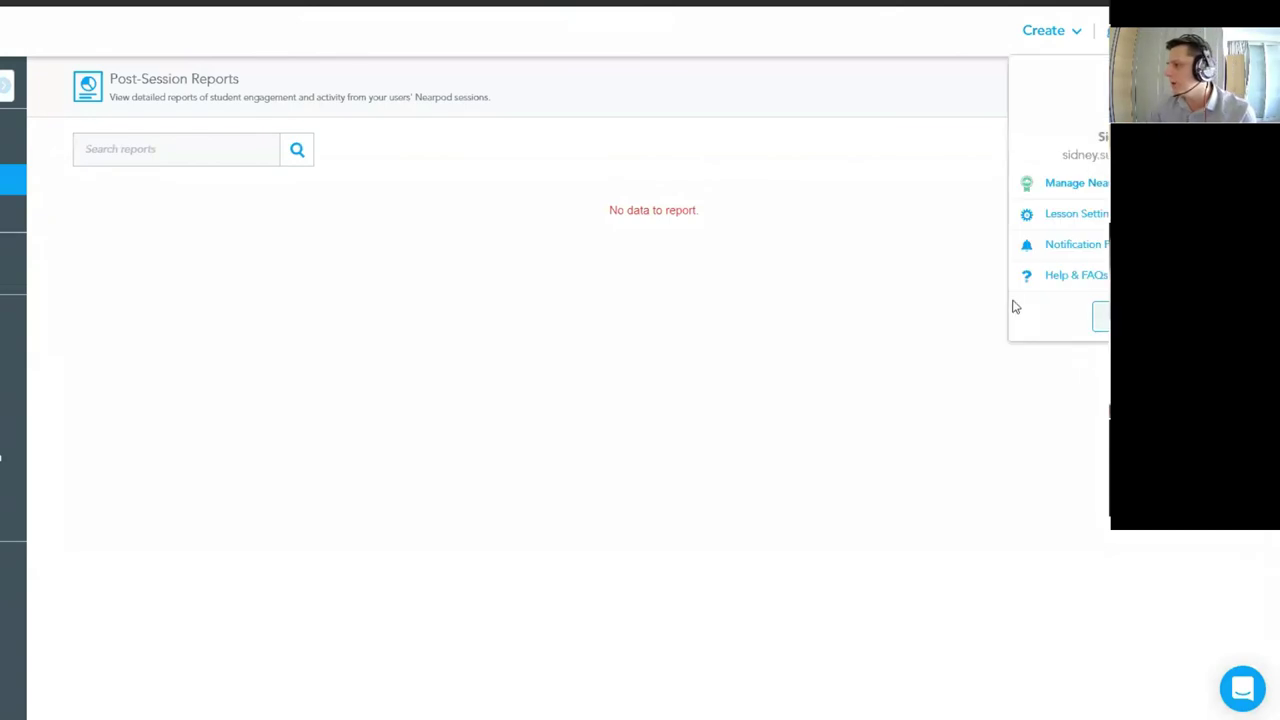
left_click(1062, 290)
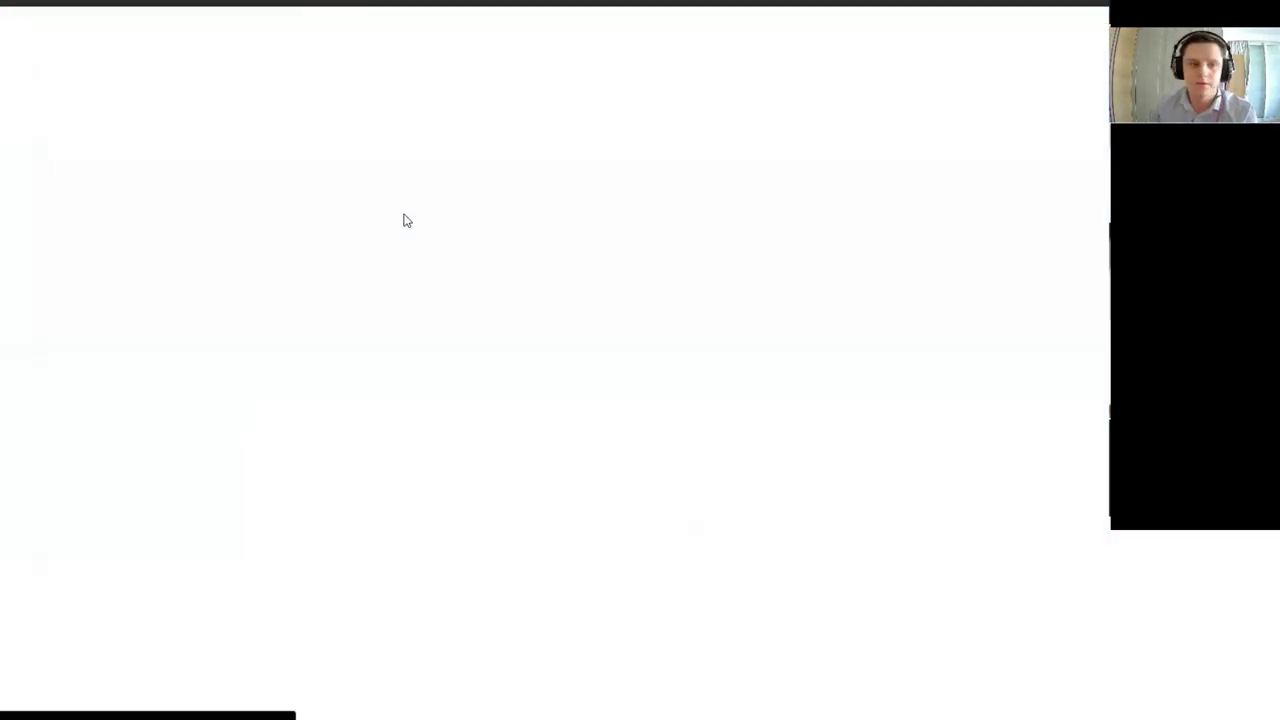
left_click_drag(338, 512, 333, 492)
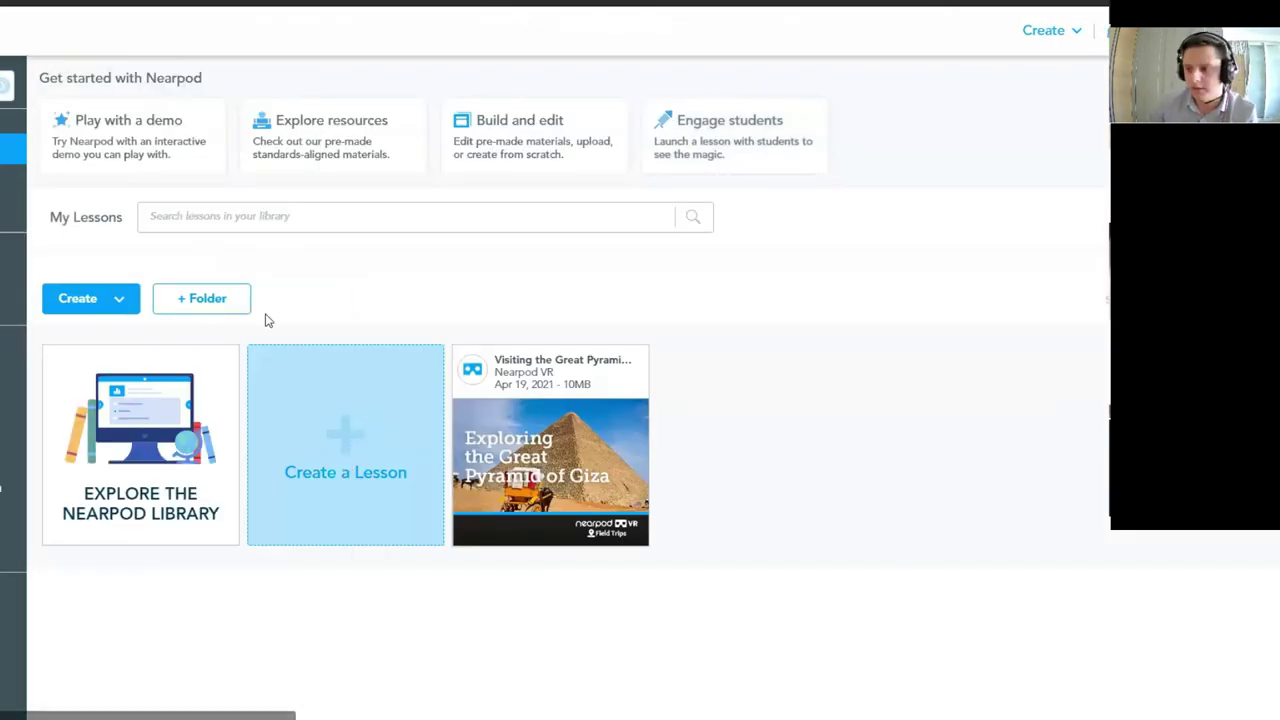
Open the session report for Visiting the Great Pyramid of Giza and review its student participation and engagement summary
left_click(50, 191)
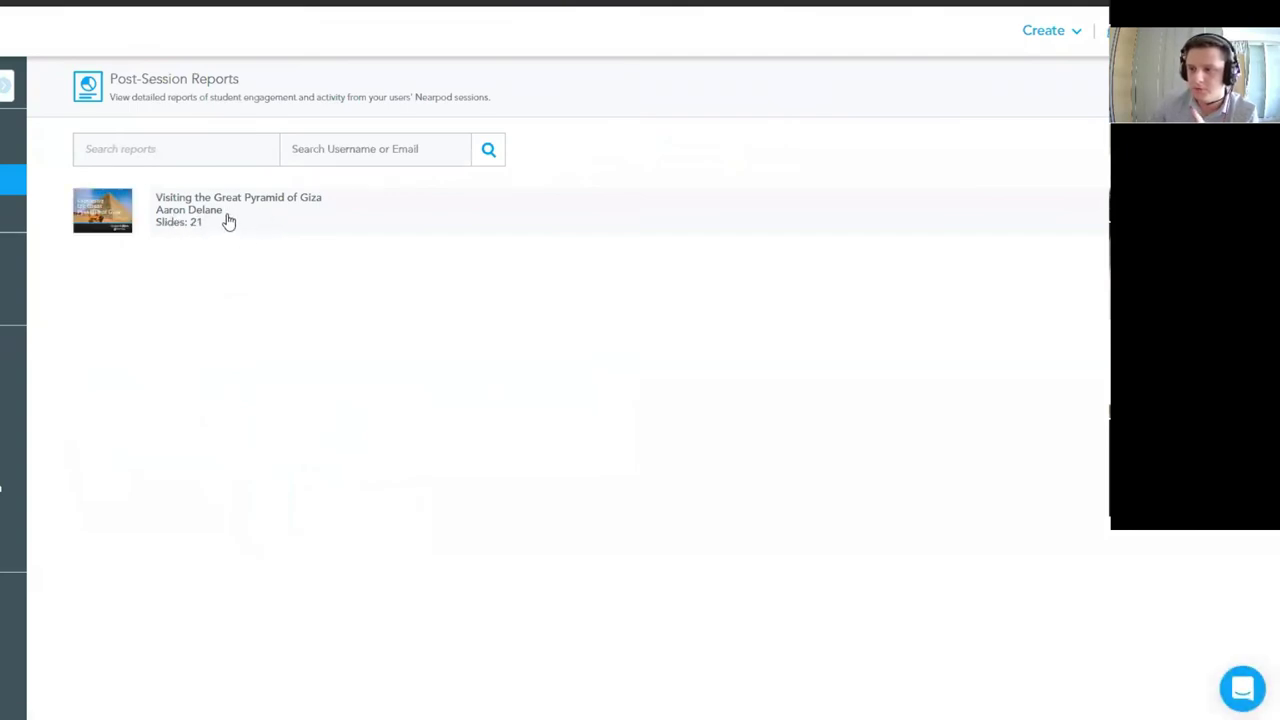
left_click(228, 220)
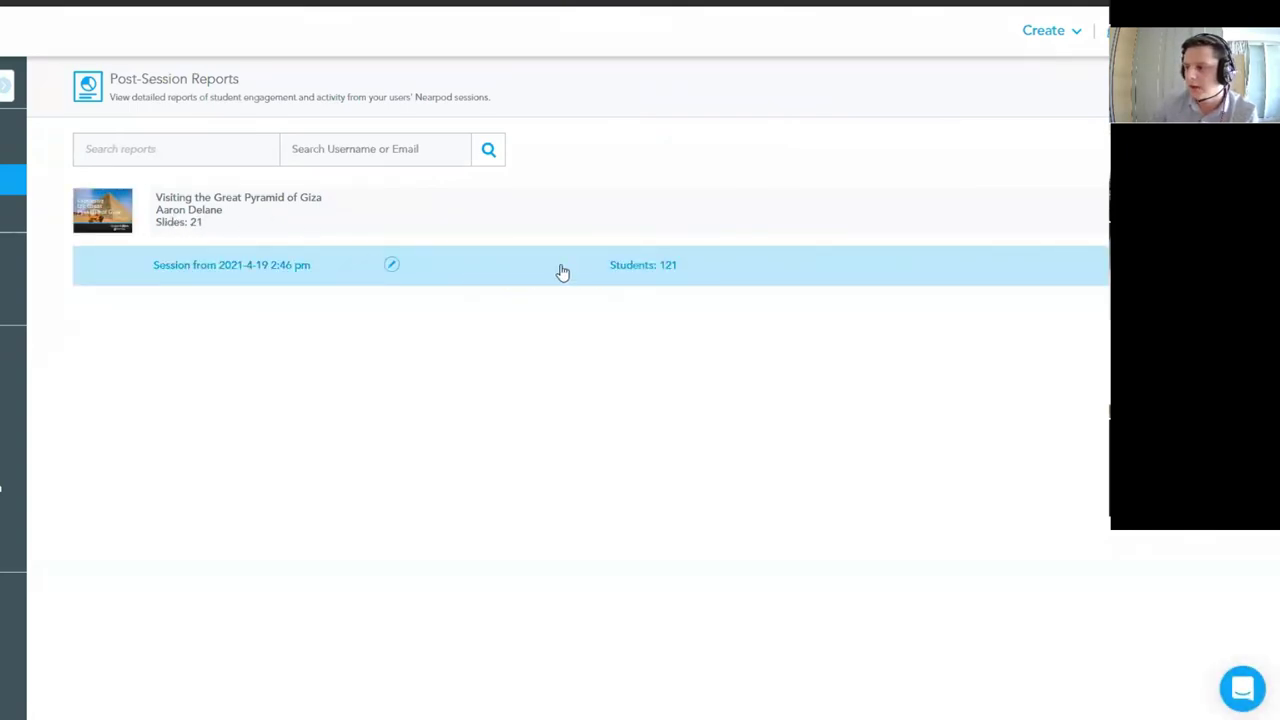
left_click(336, 268)
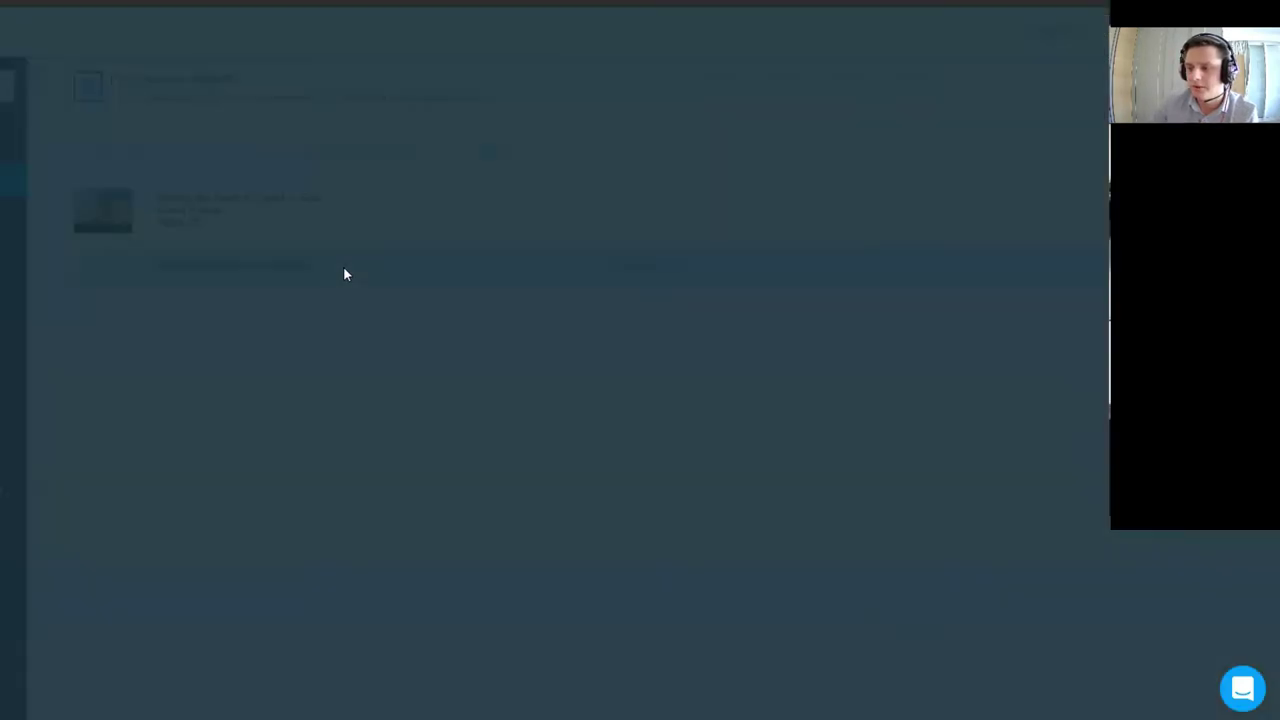
scroll(576, 421, "down", 3)
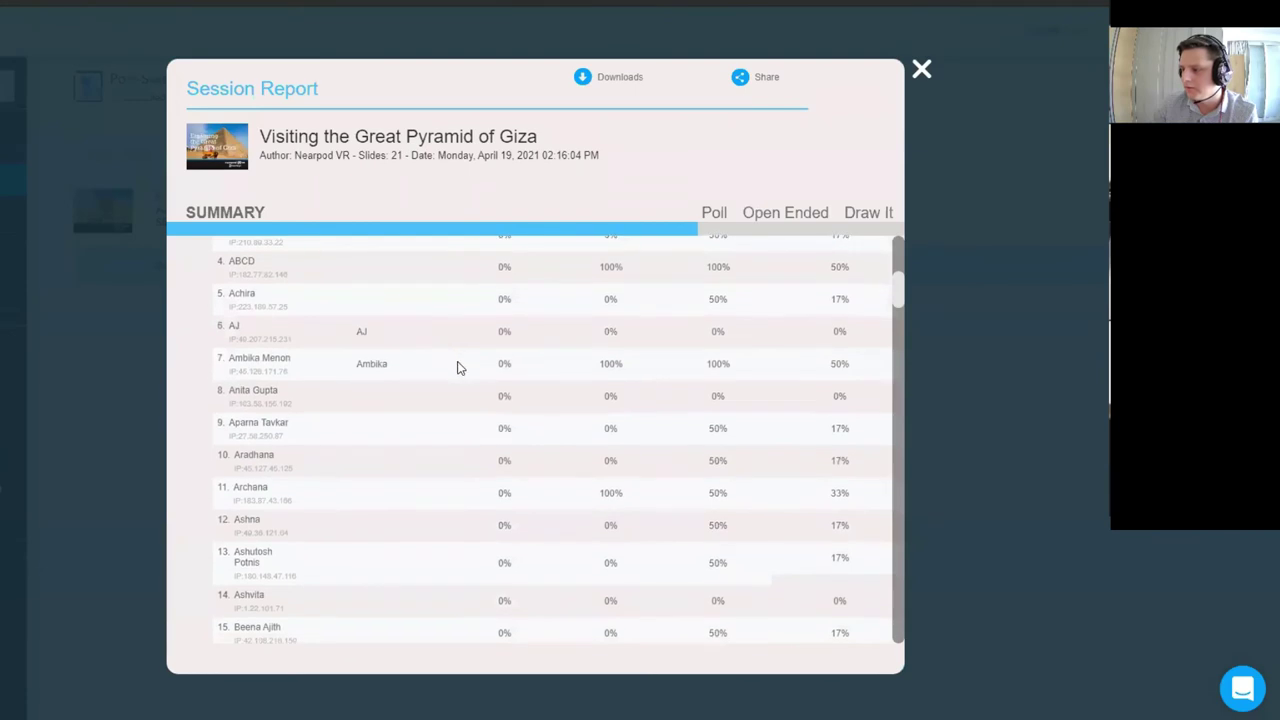
scroll(563, 377, "up", 5)
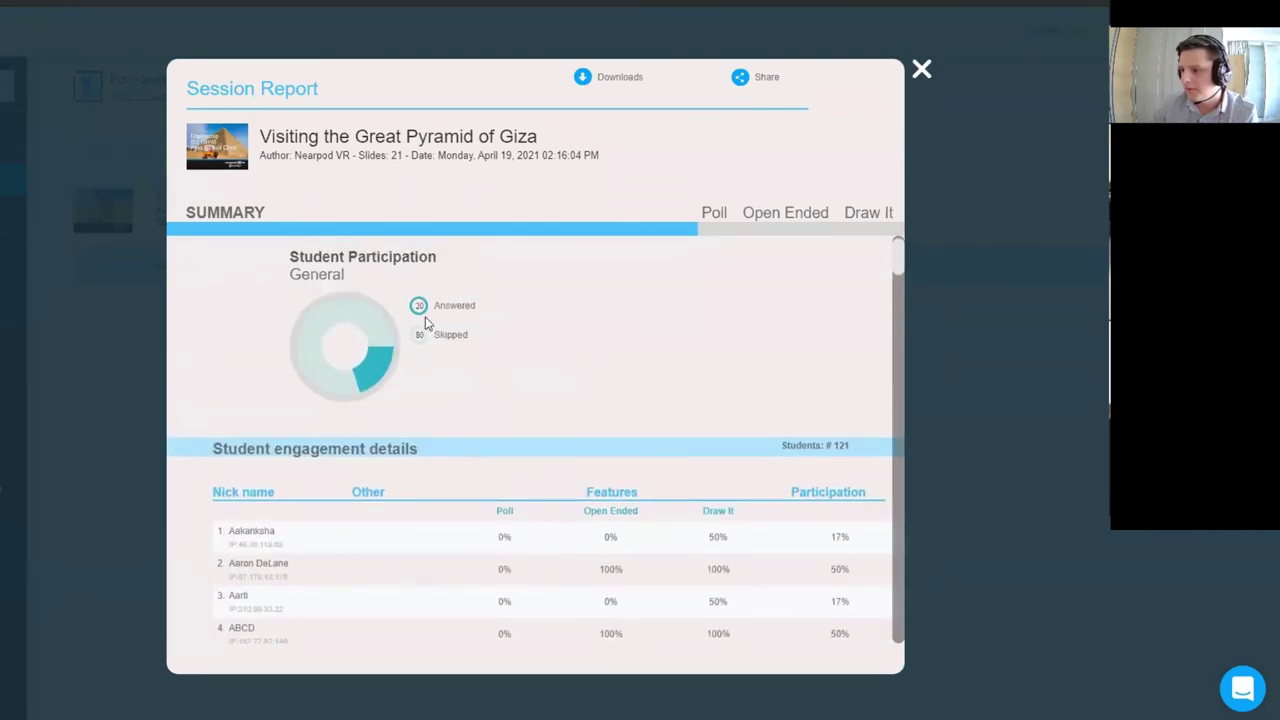
scroll(428, 343, "down", 4)
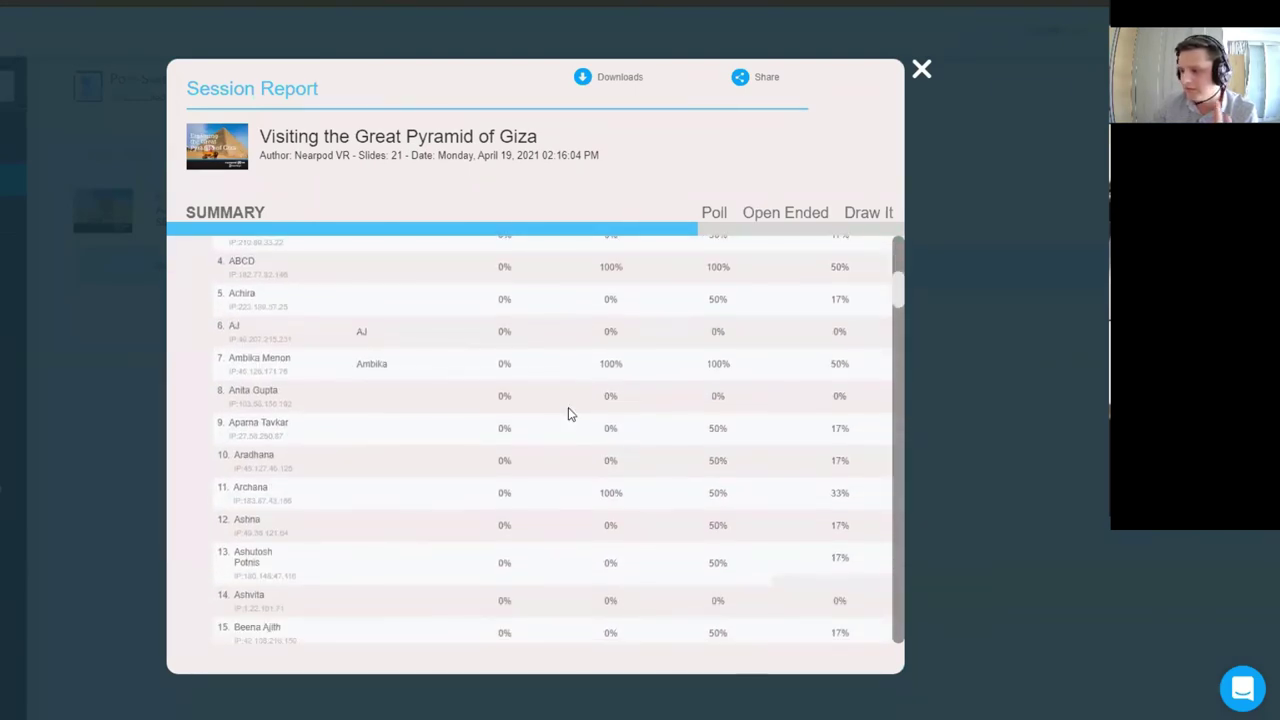
scroll(568, 407, "down", 8)
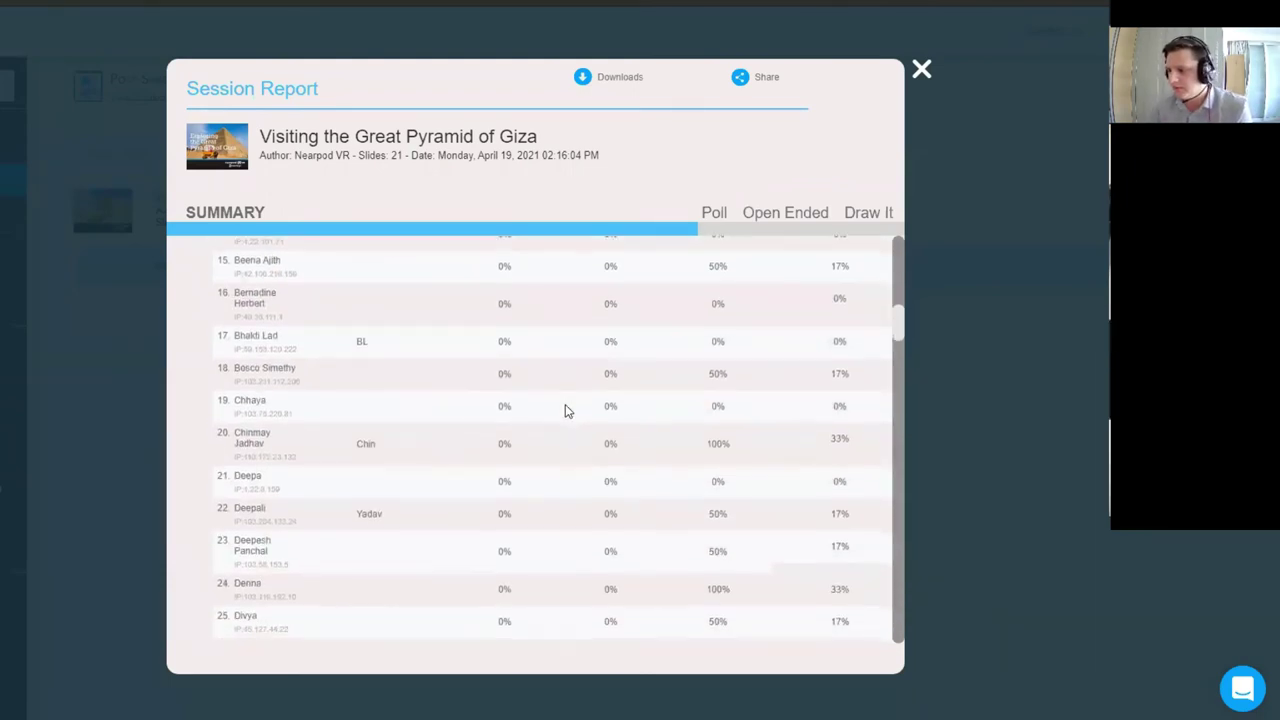
Review the student responses to the Poll questions in the session report
left_click(714, 214)
left_click(504, 276)
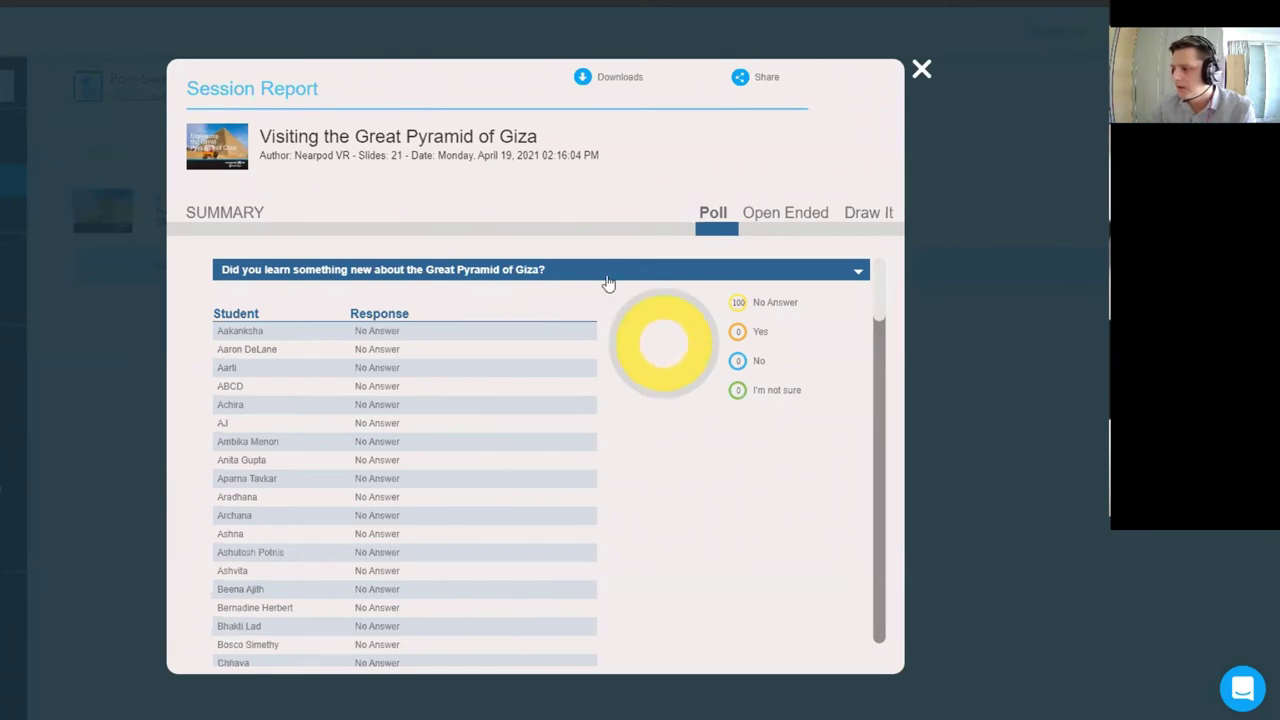
left_click(606, 274)
left_click(529, 309)
left_click(530, 311)
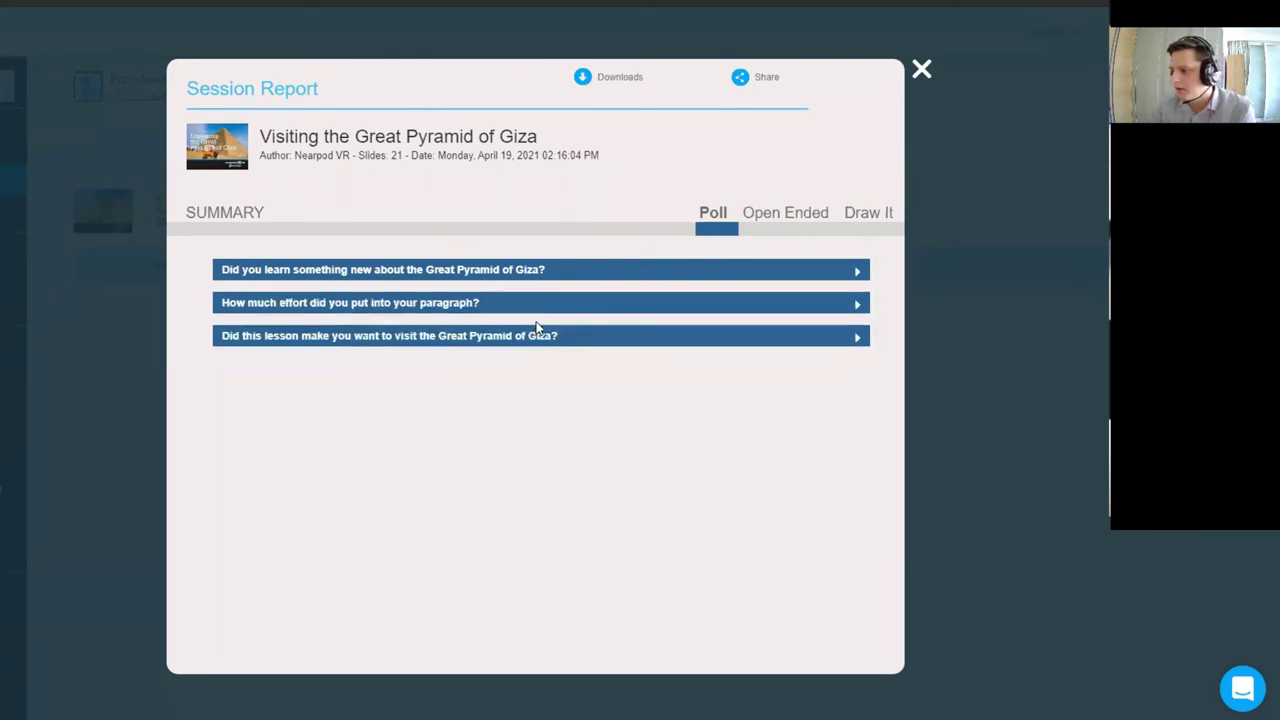
left_click(541, 334)
Review the Open Ended responses to the Think-Pair-Share question about new information on the Great Pyramid of Giza
left_click(776, 213)
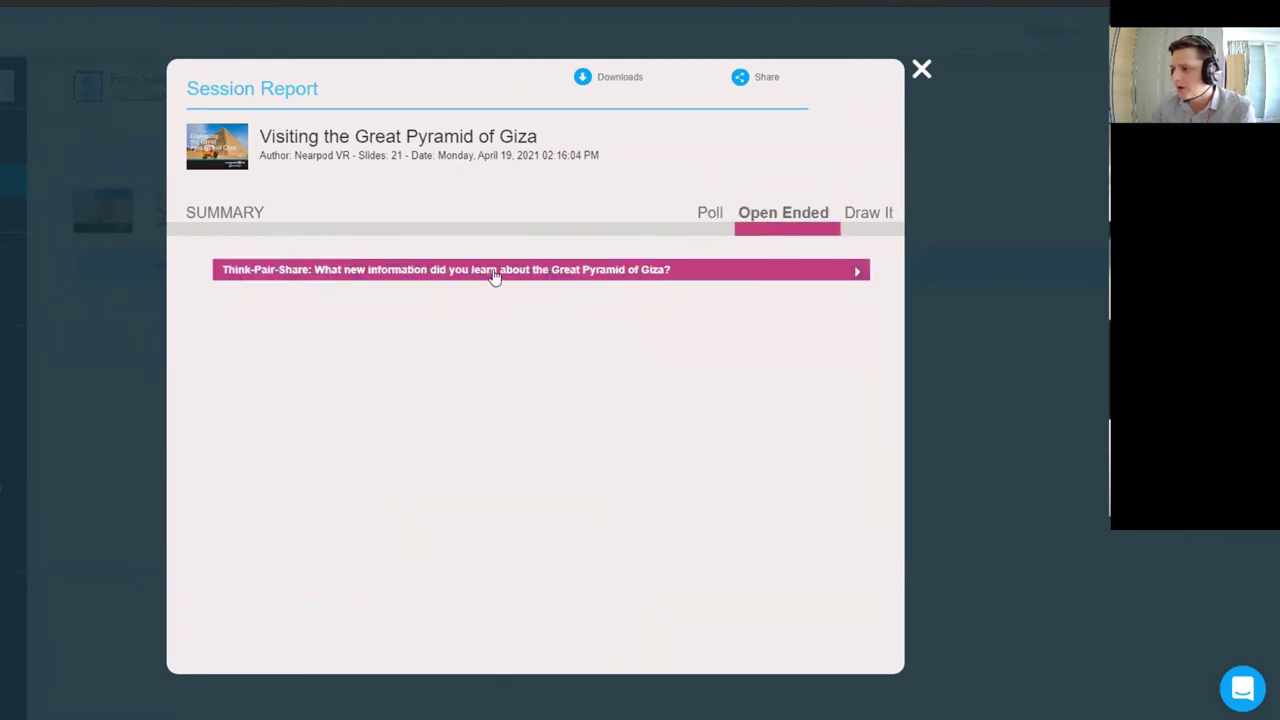
left_click(483, 274)
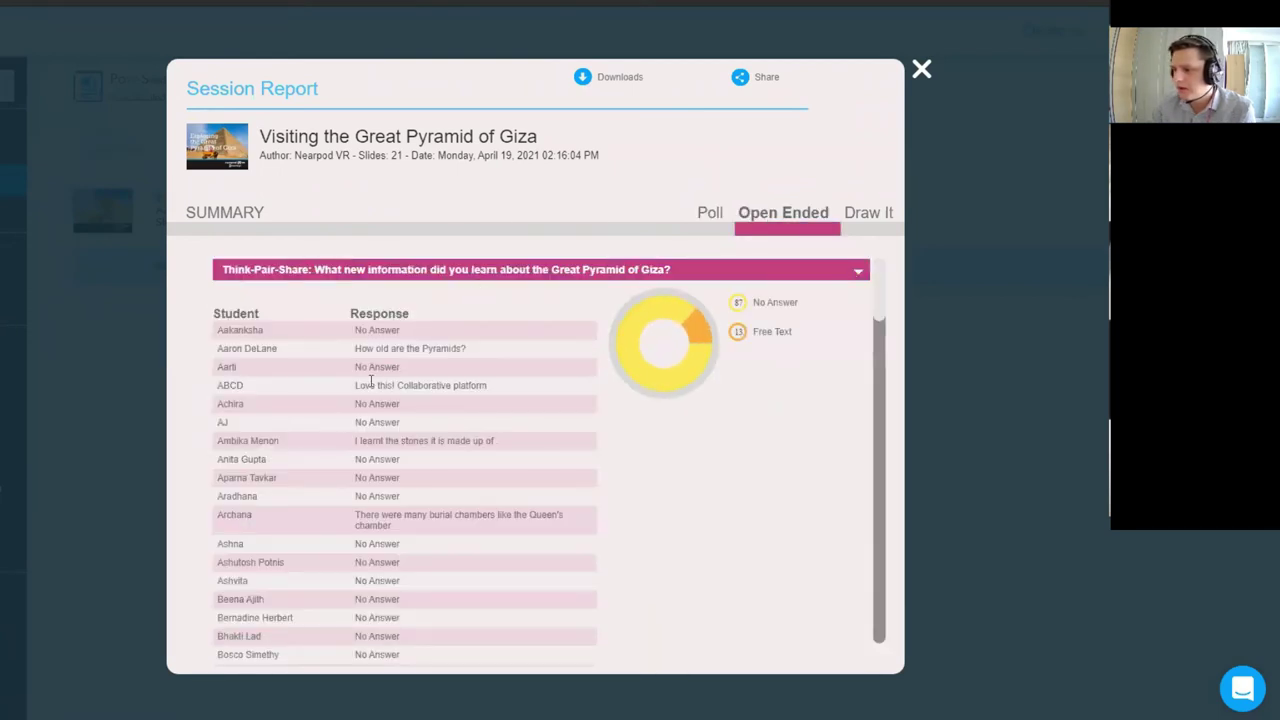
left_click_drag(369, 348, 408, 349)
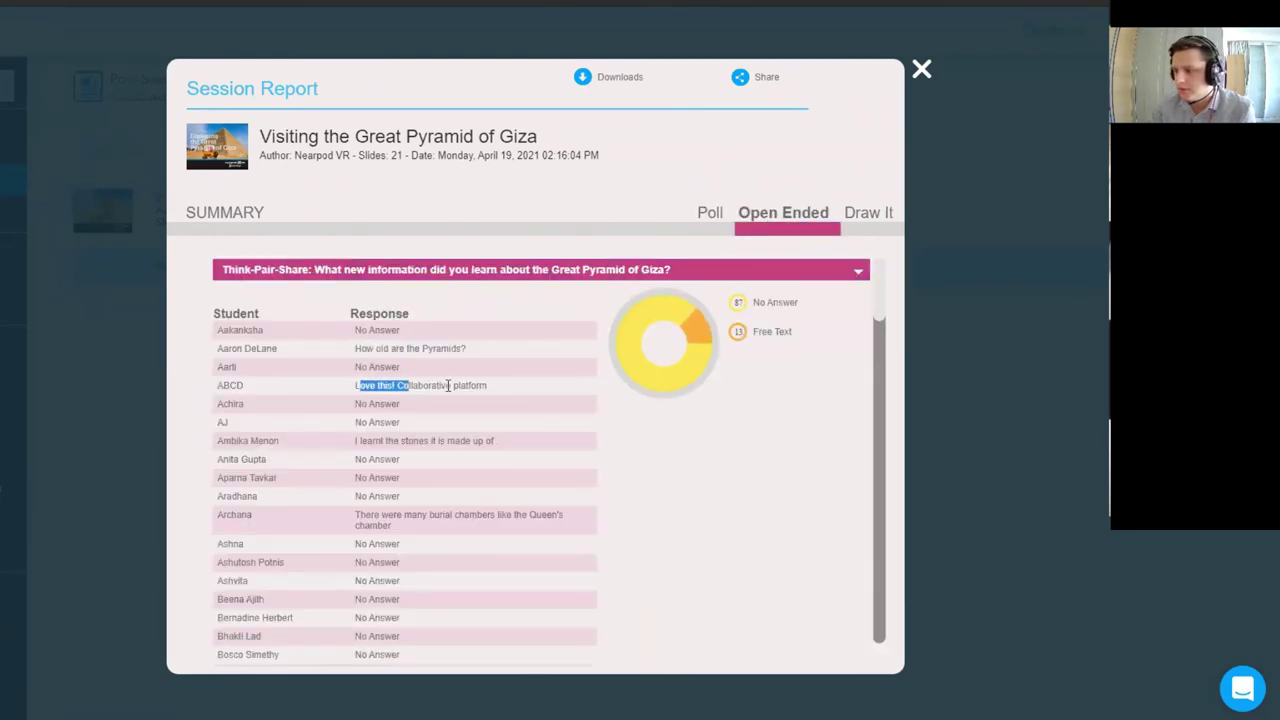
Examine the student drawings for the prior-knowledge and observation-chart Draw It activities, and close the session report
left_click(866, 213)
left_click(314, 290)
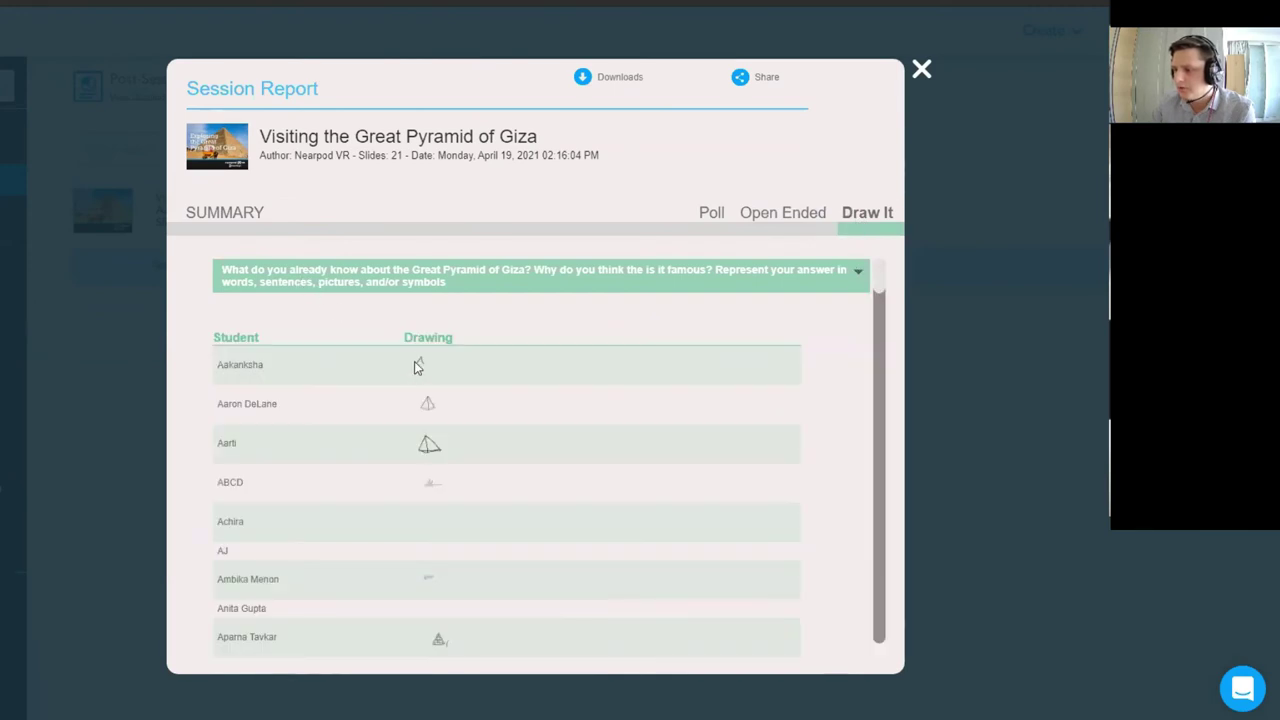
scroll(417, 367, "down", 15)
scroll(525, 333, "up", 15)
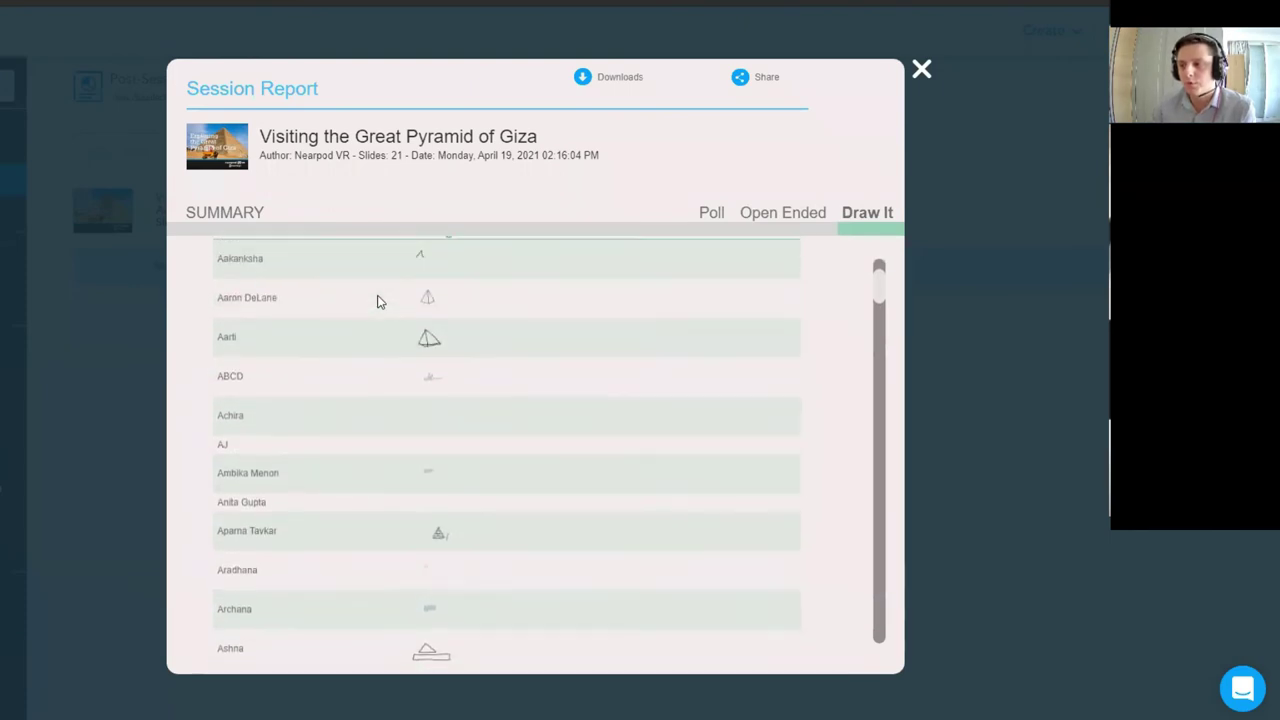
scroll(376, 295, "up", 5)
left_click(350, 292)
left_click(314, 316)
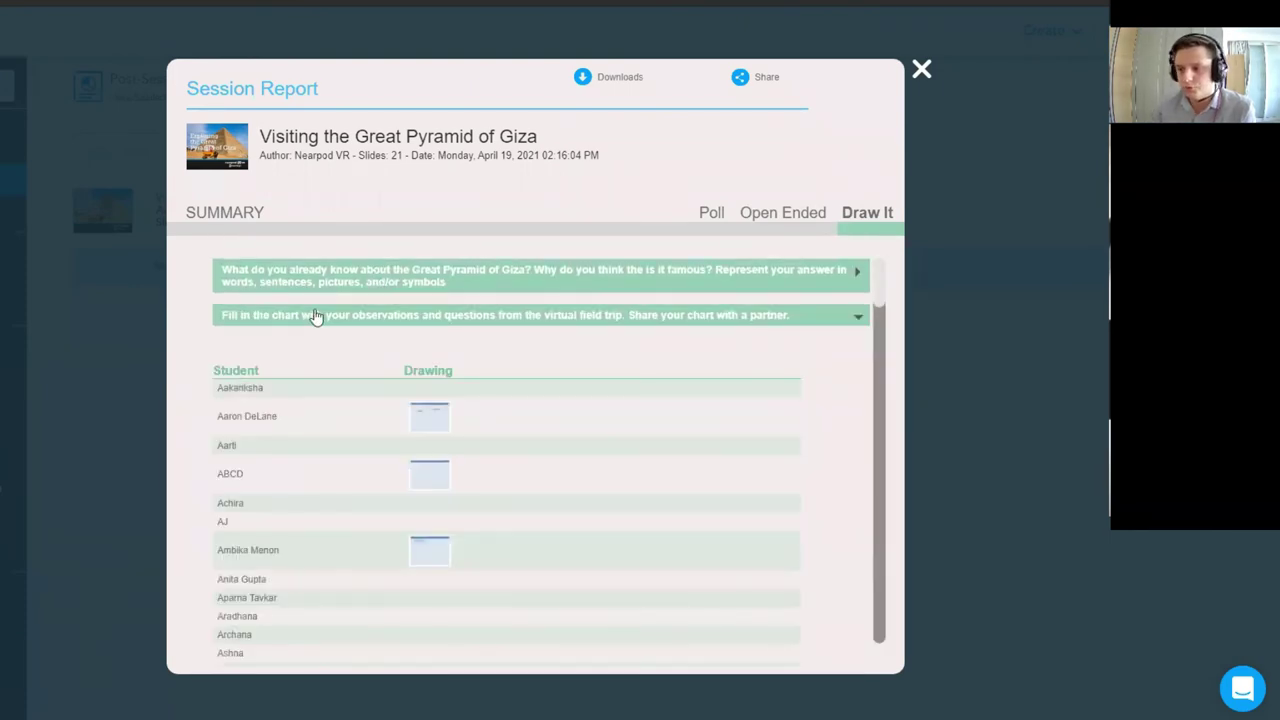
scroll(434, 429, "down", 15)
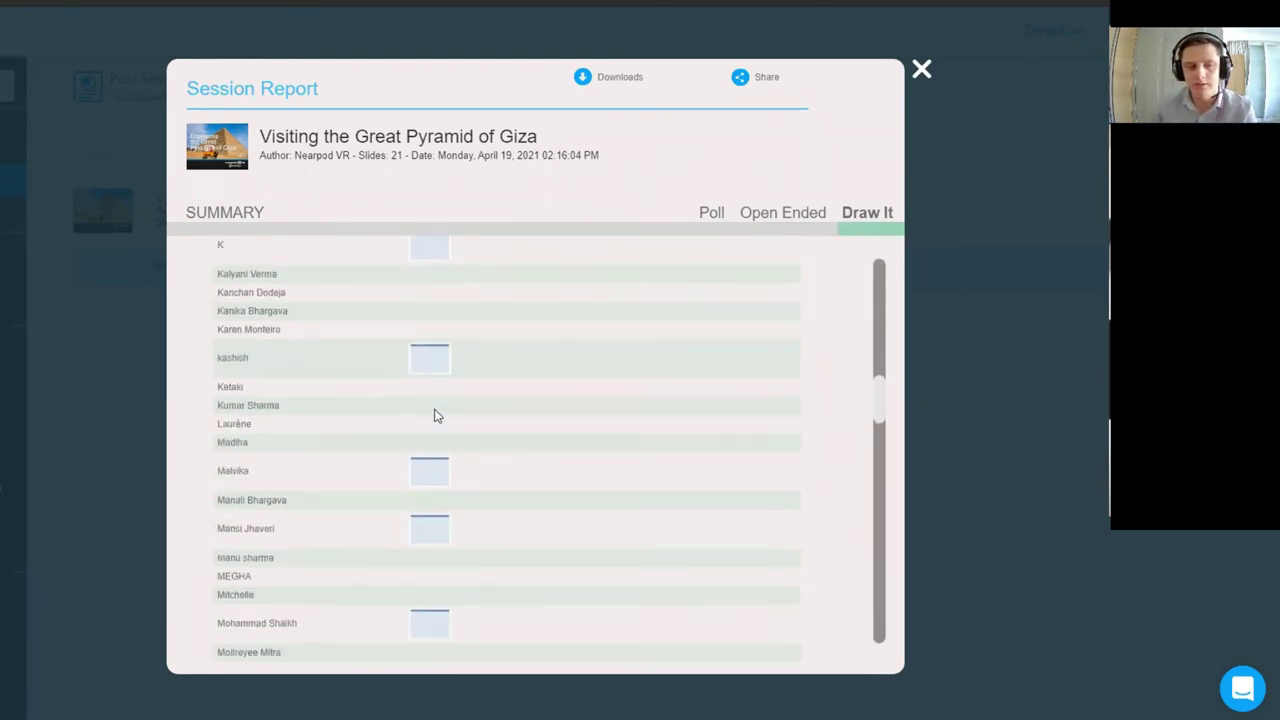
scroll(376, 437, "up", 5)
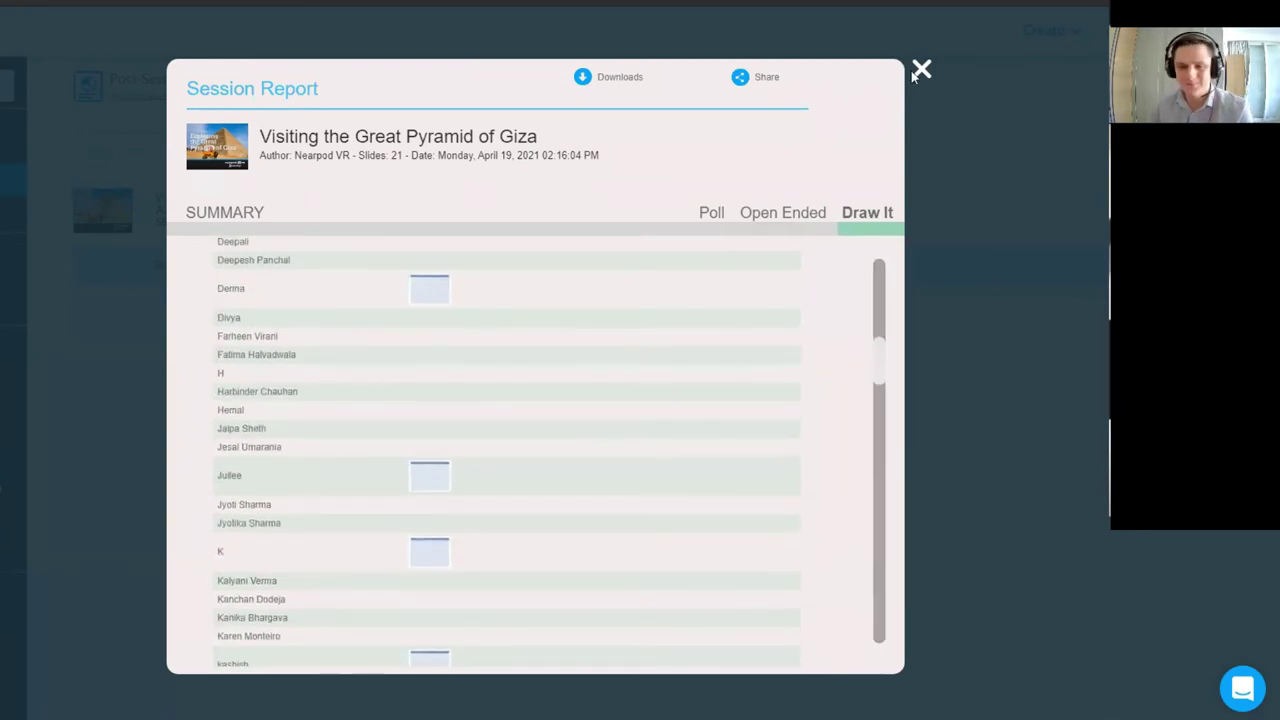
left_click(921, 68)
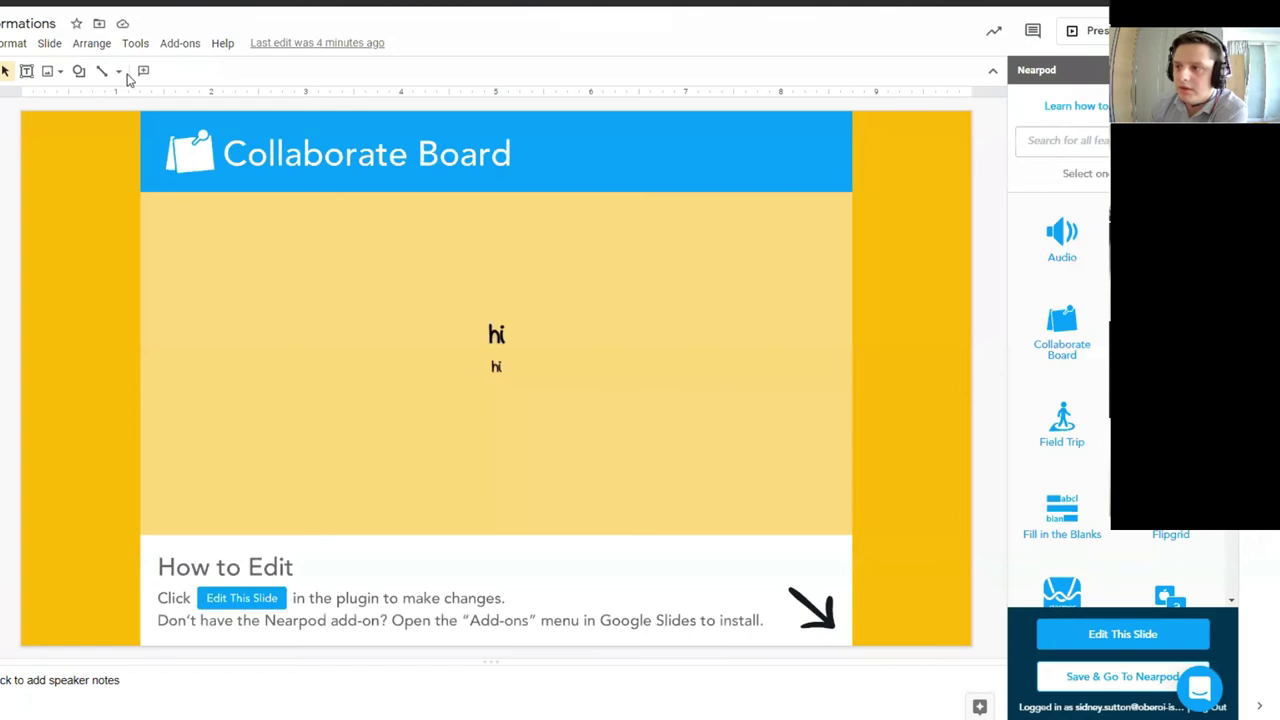
Switch to the Google Slides presentation, show its installed add-ons, and save the presentation to Nearpod
left_click(178, 46)
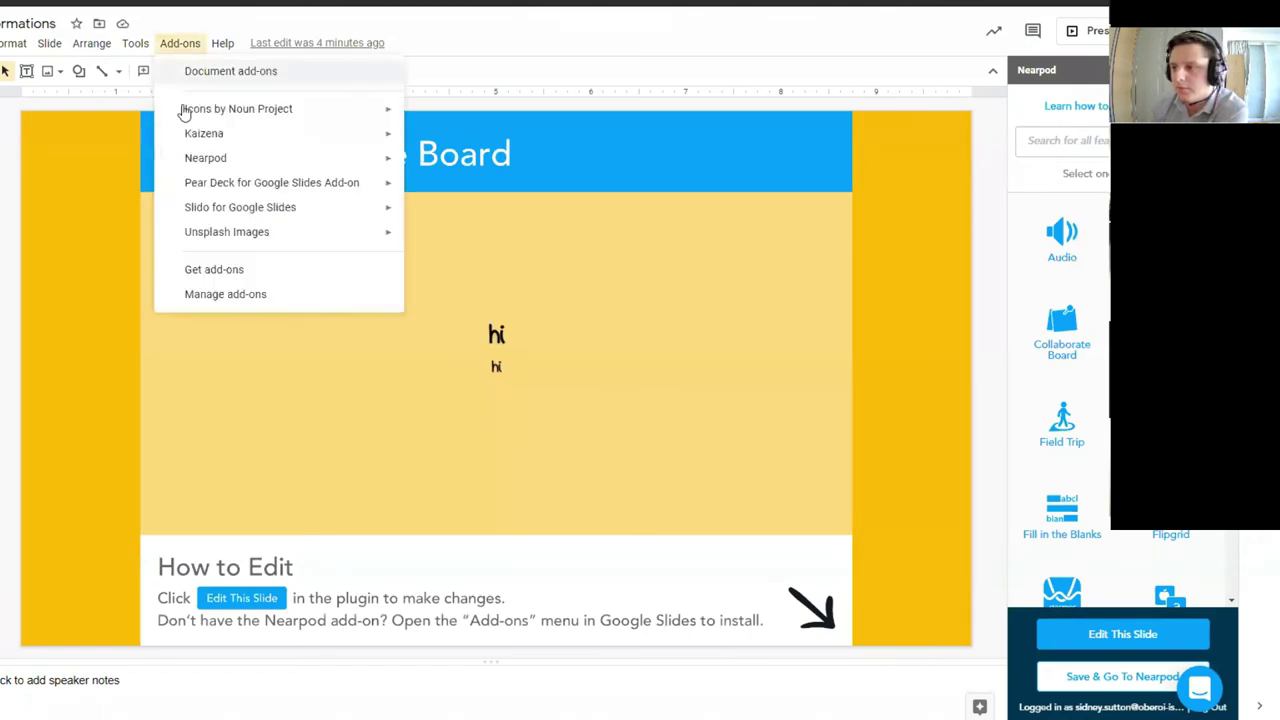
left_click(990, 525)
left_click(1080, 683)
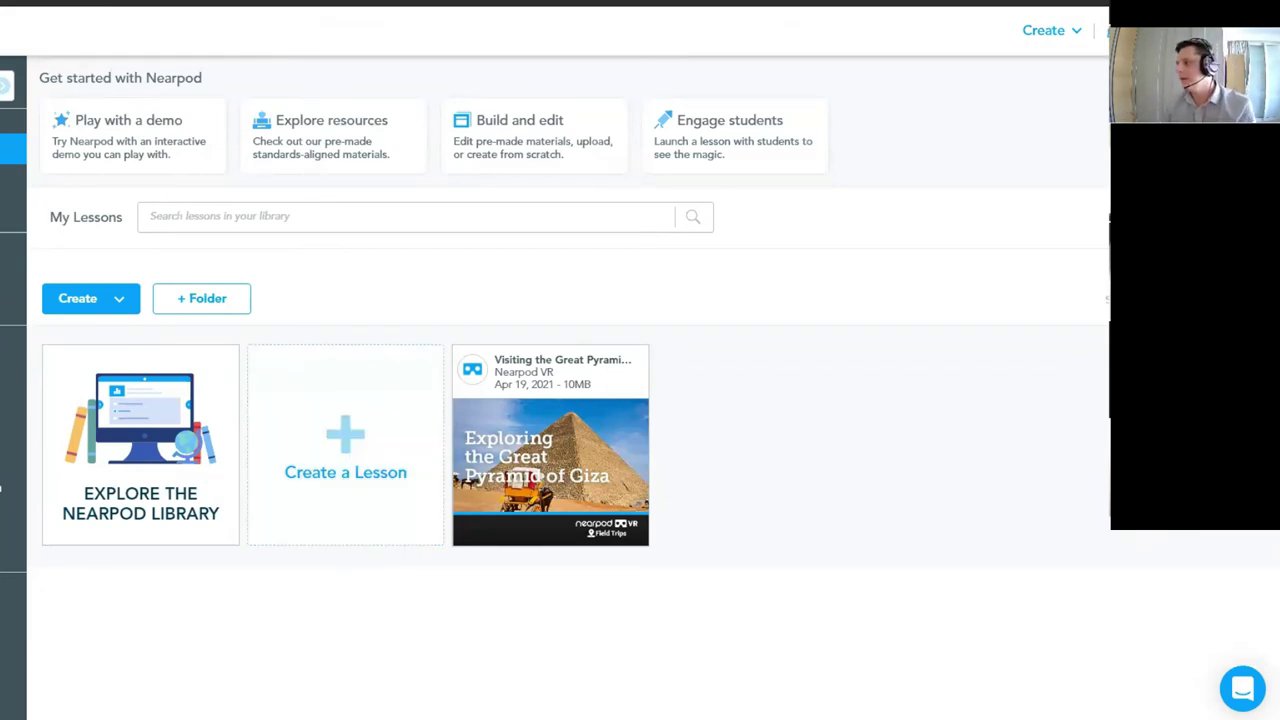
Log out of the current Nearpod account and log in with the school Google account to reach its My Lessons page
left_click(1125, 30)
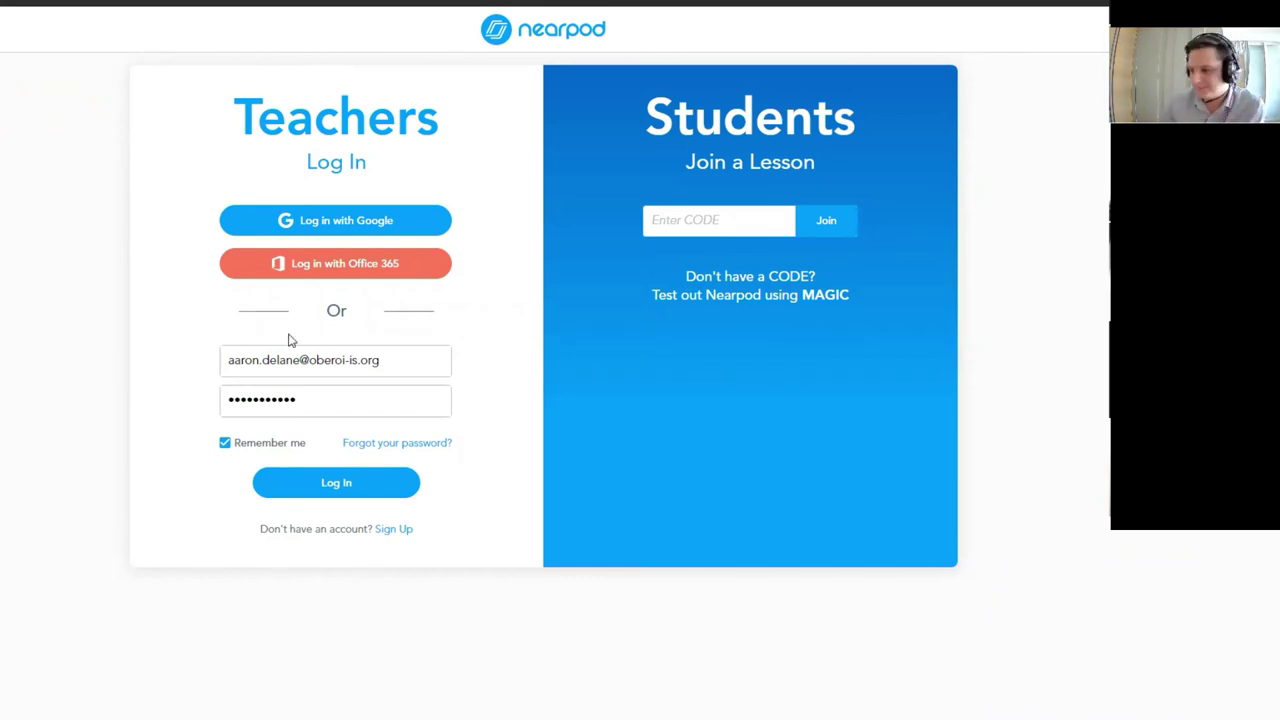
left_click(288, 221)
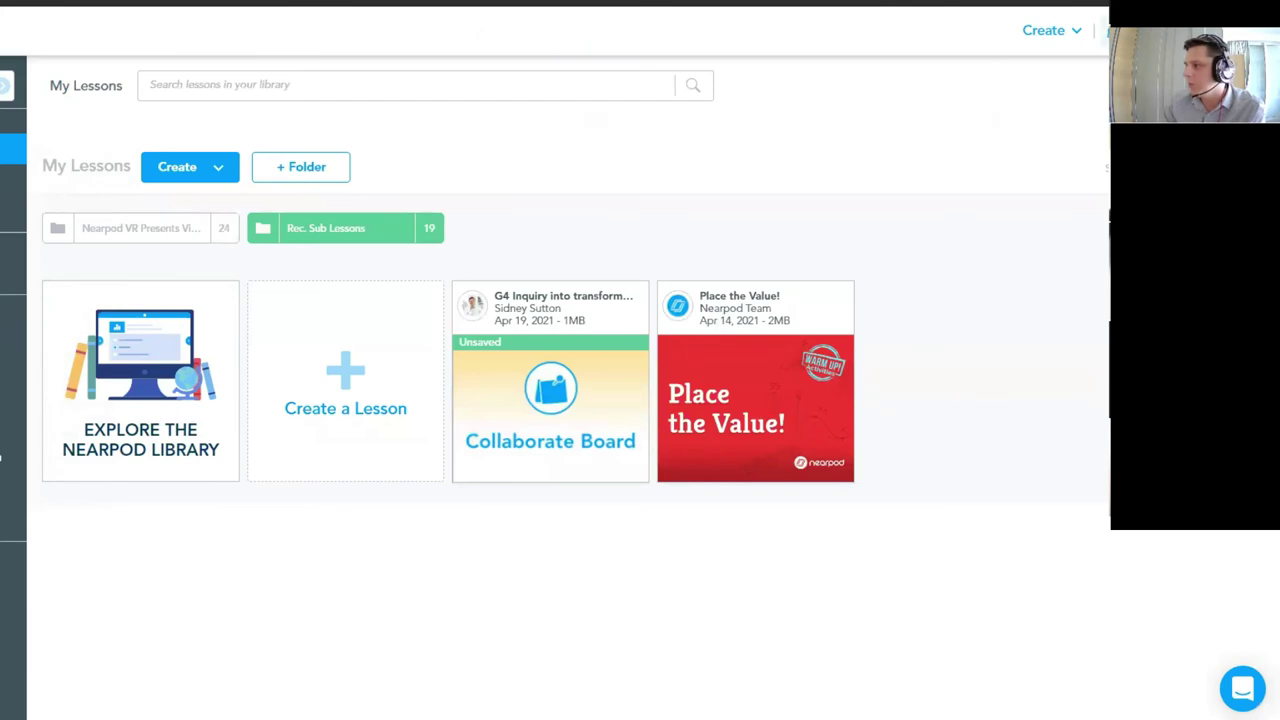
Log out of the current Nearpod account and log in to the other teacher account with the prefilled credentials
left_click(1118, 30)
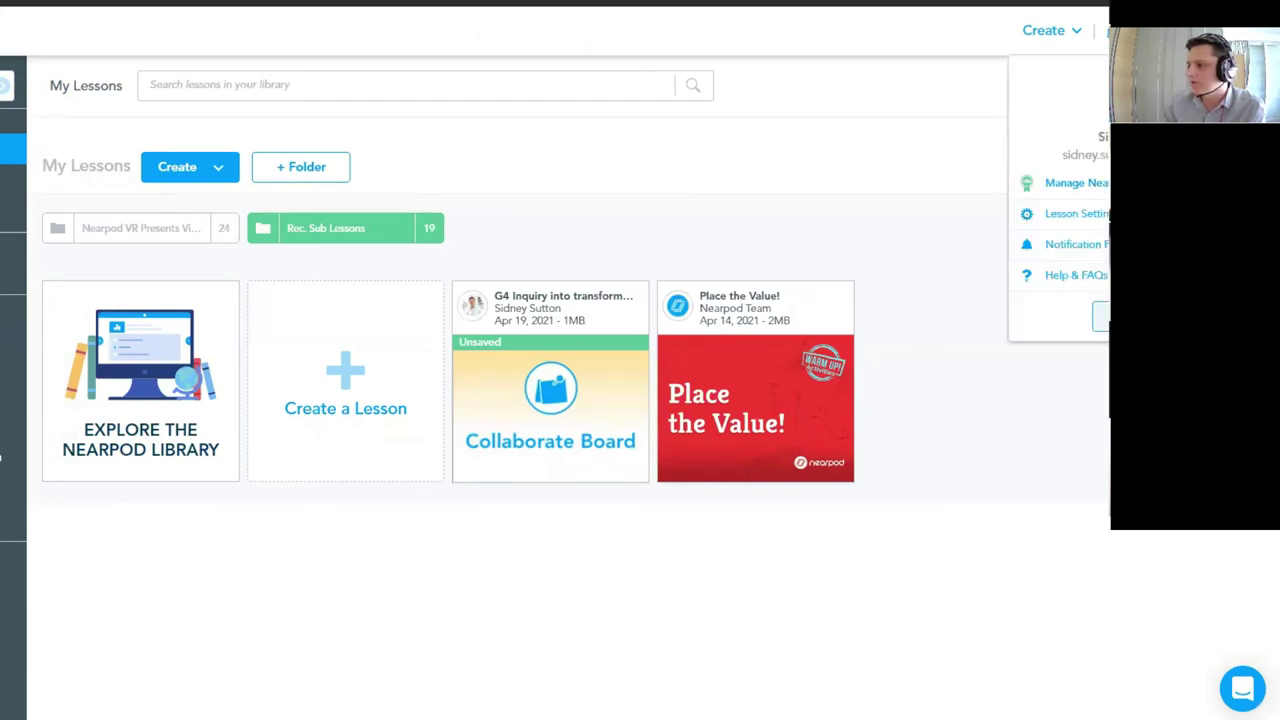
left_click(1120, 316)
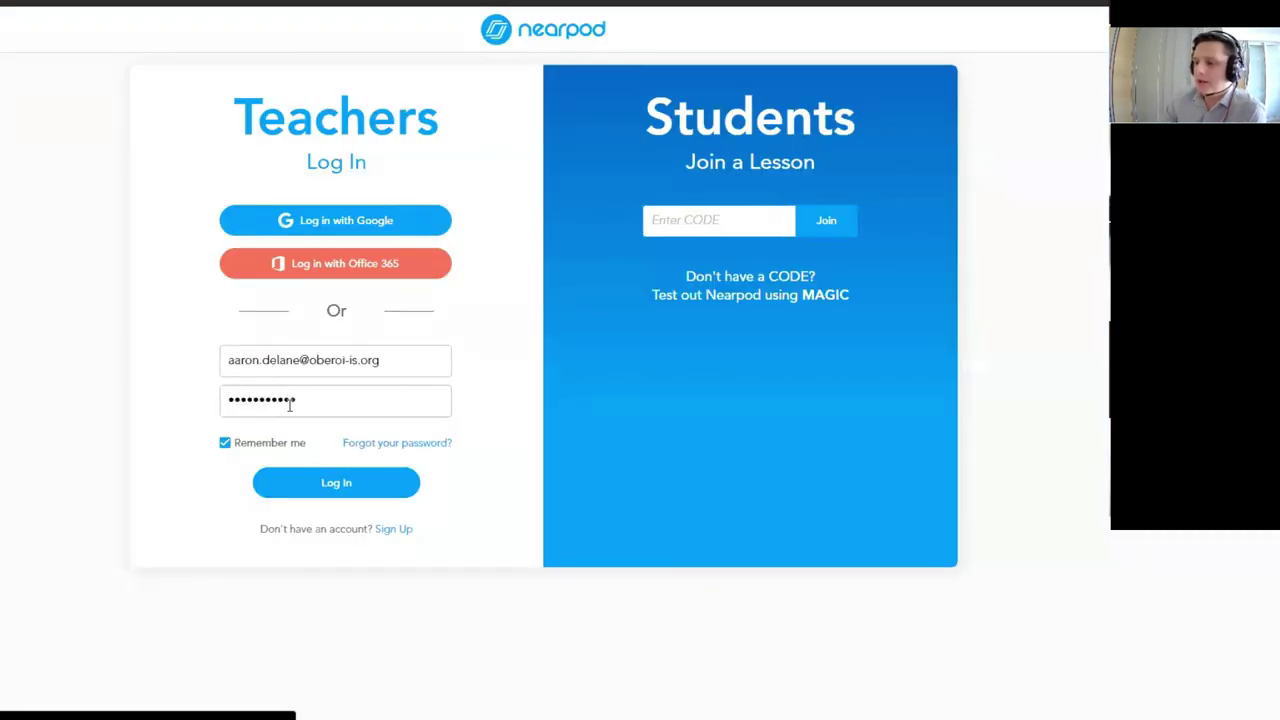
left_click(318, 488)
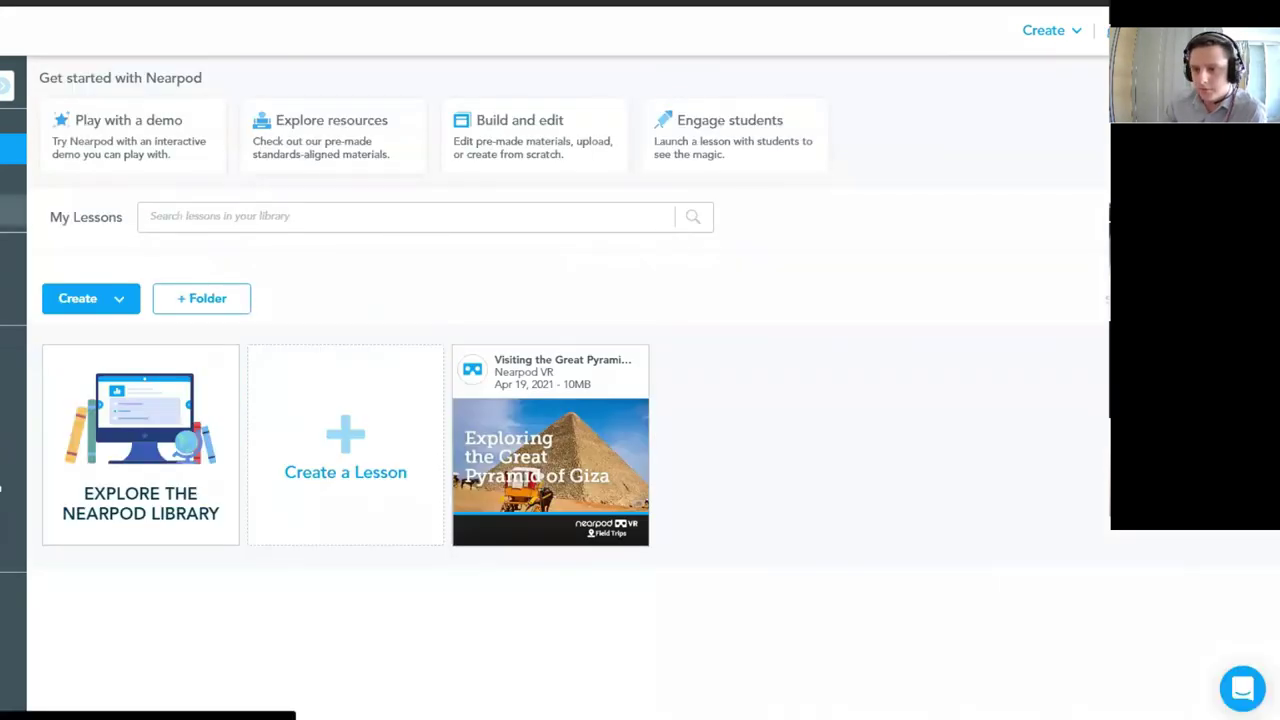
Open the session report for Visiting the Great Pyramid of Giza from the post-session reports
left_click(30, 184)
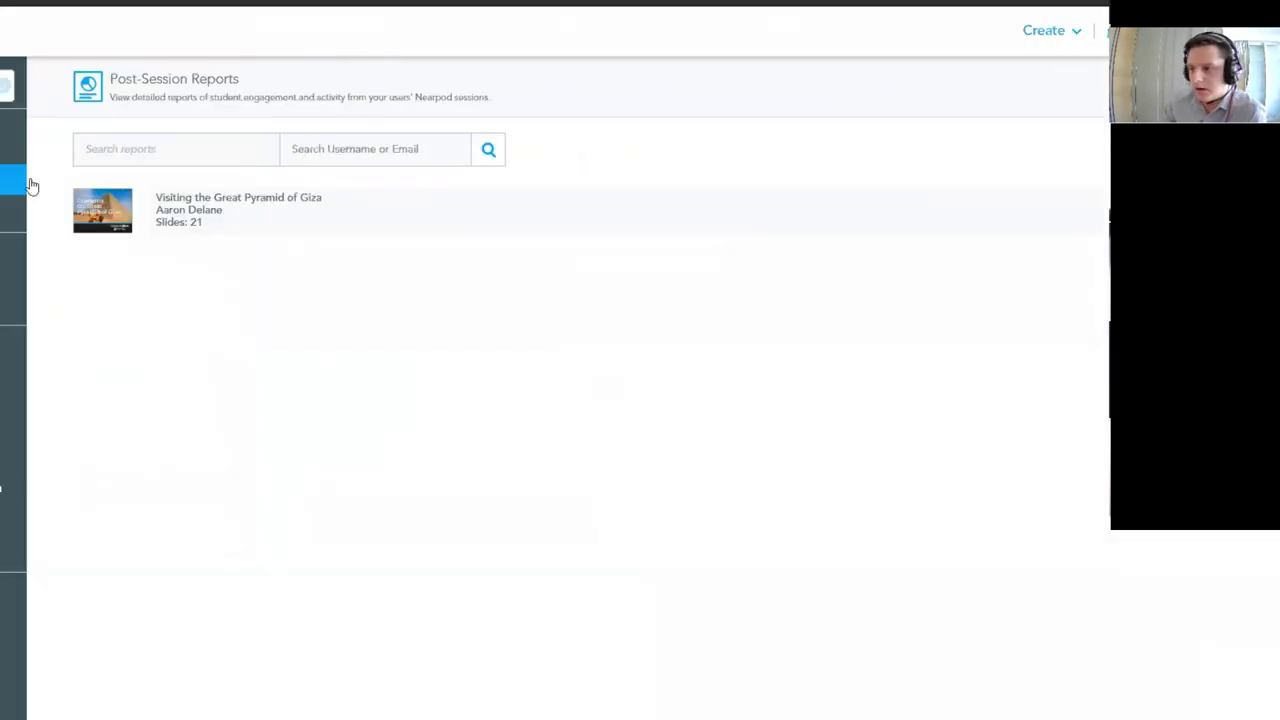
left_click(500, 214)
left_click(320, 268)
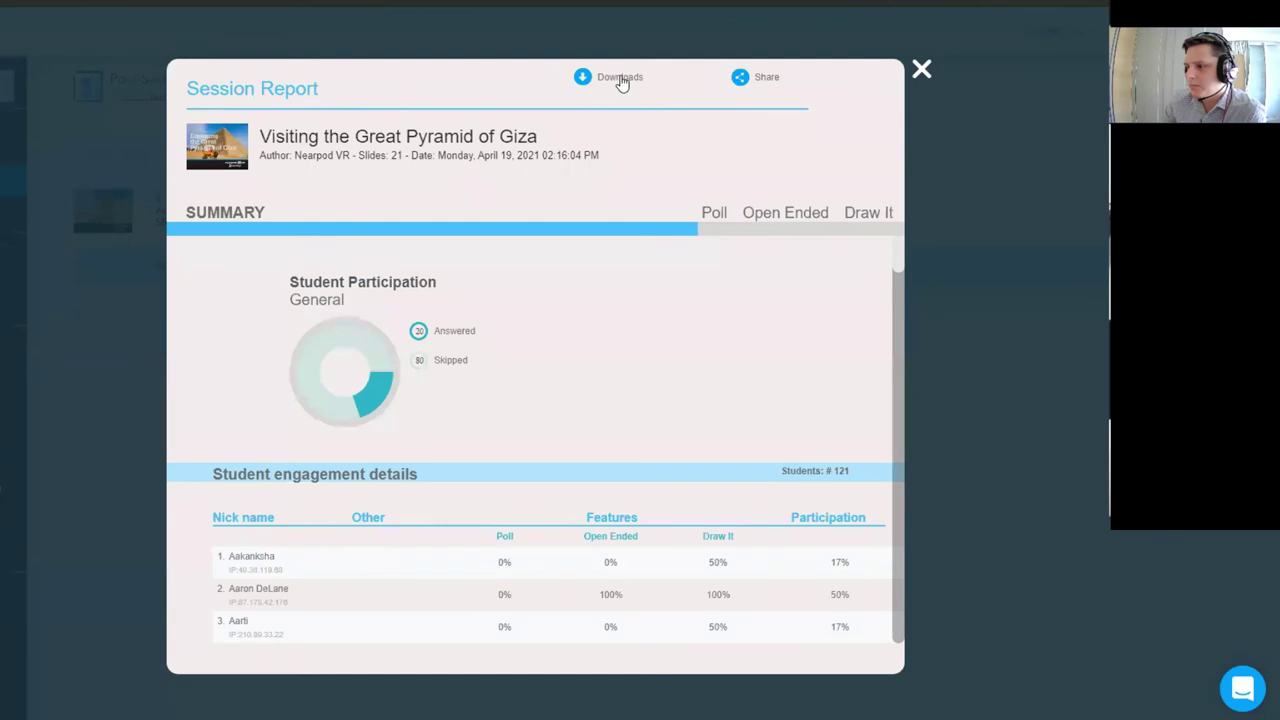
Download the session-view report as a PDF to the local drive and open the file
left_click(621, 80)
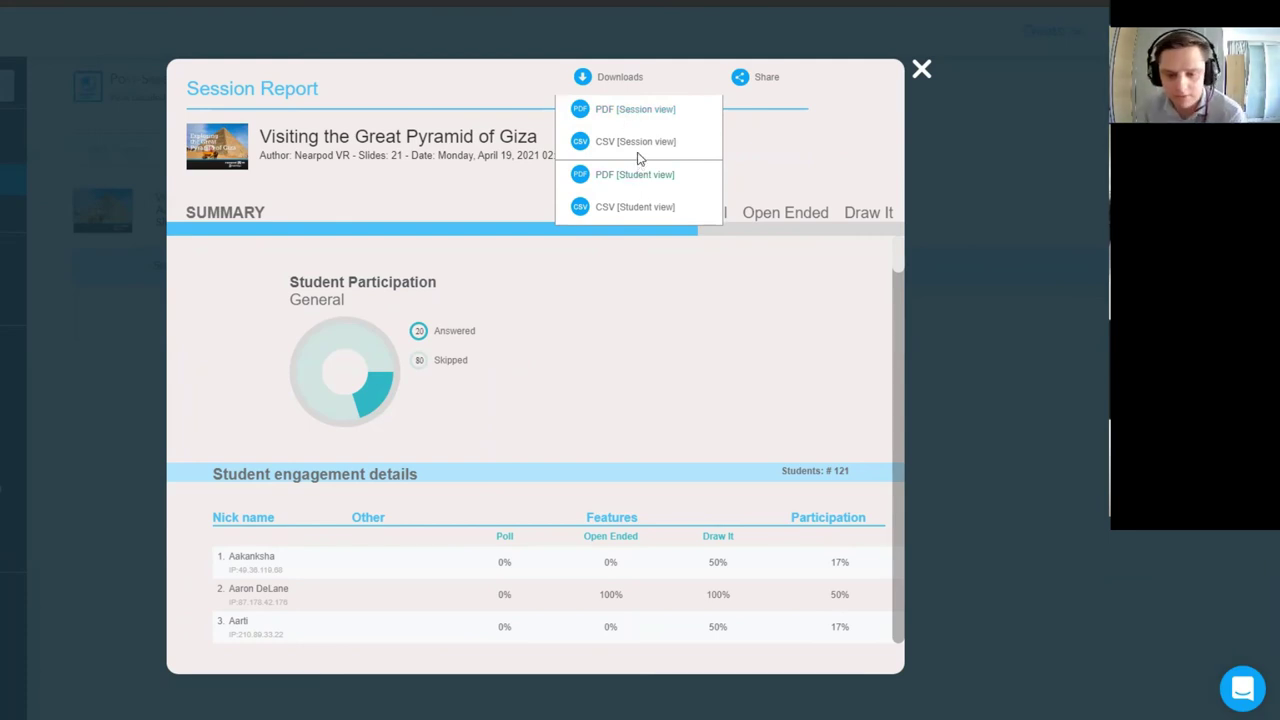
left_click(615, 112)
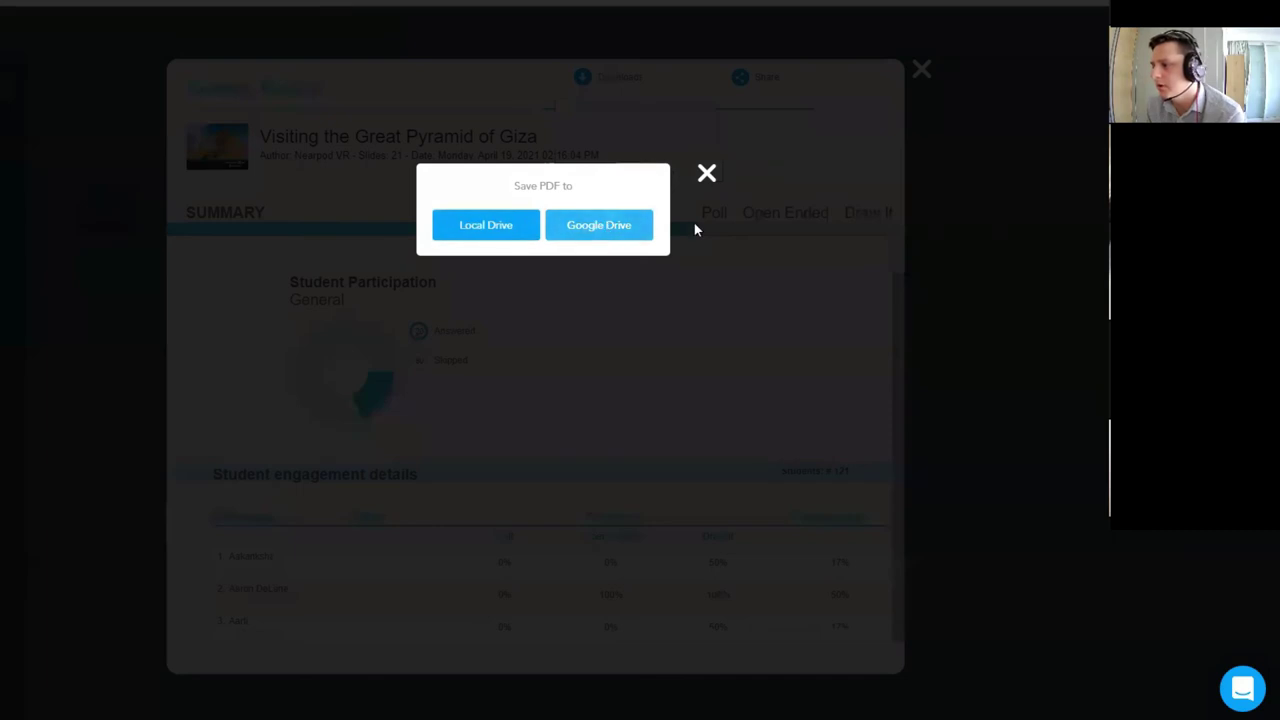
left_click(497, 228)
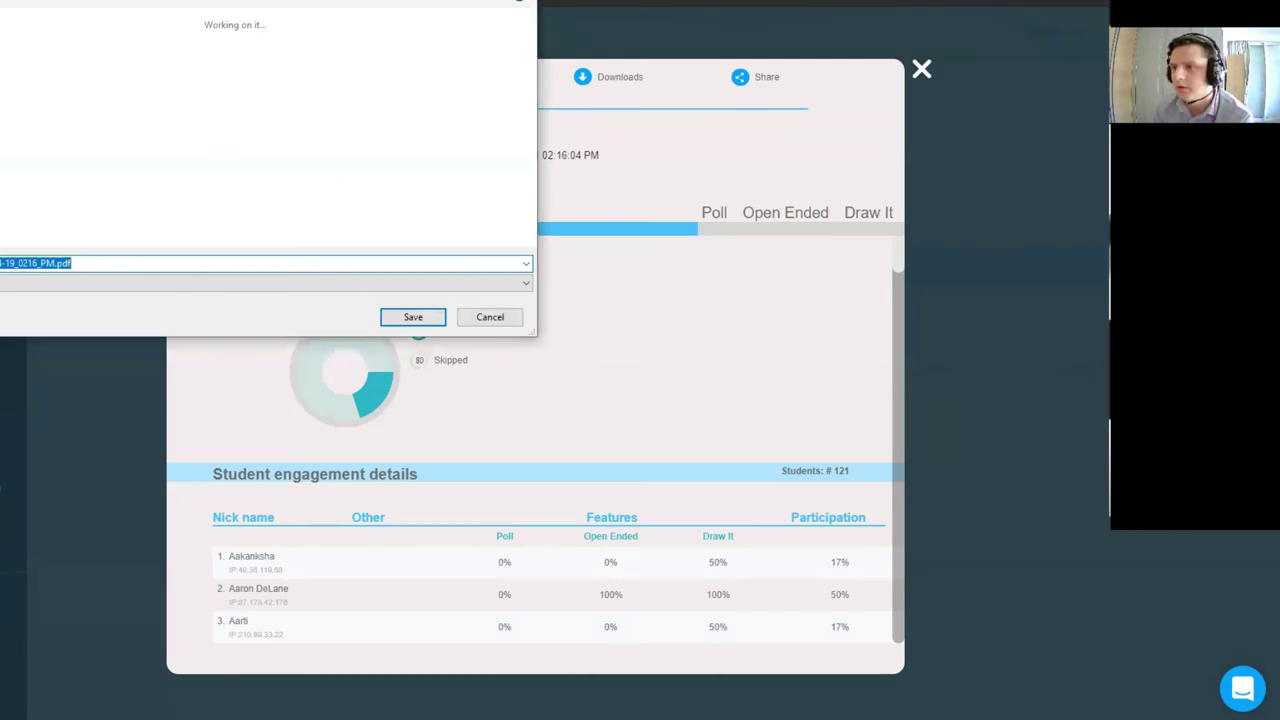
left_click(410, 317)
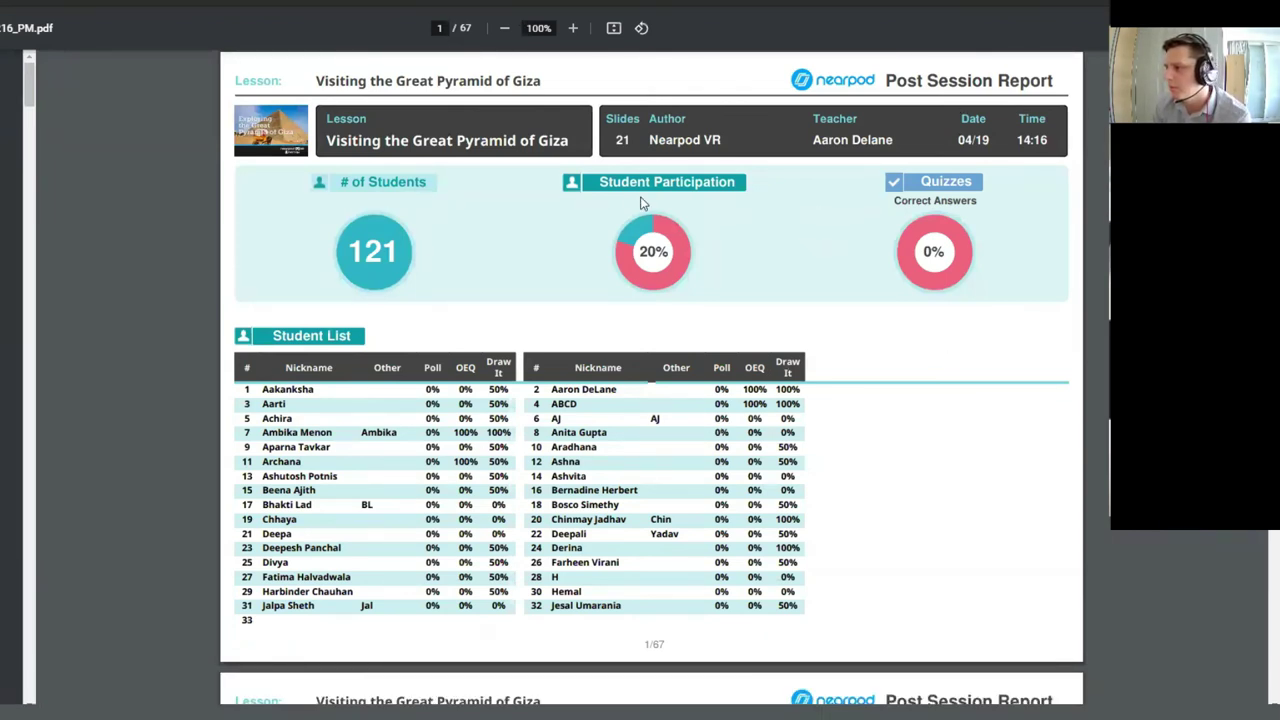
Examine the student participation list and the Draw It responses in the session-view PDF, and return to the session report
scroll(432, 316, "down", 6)
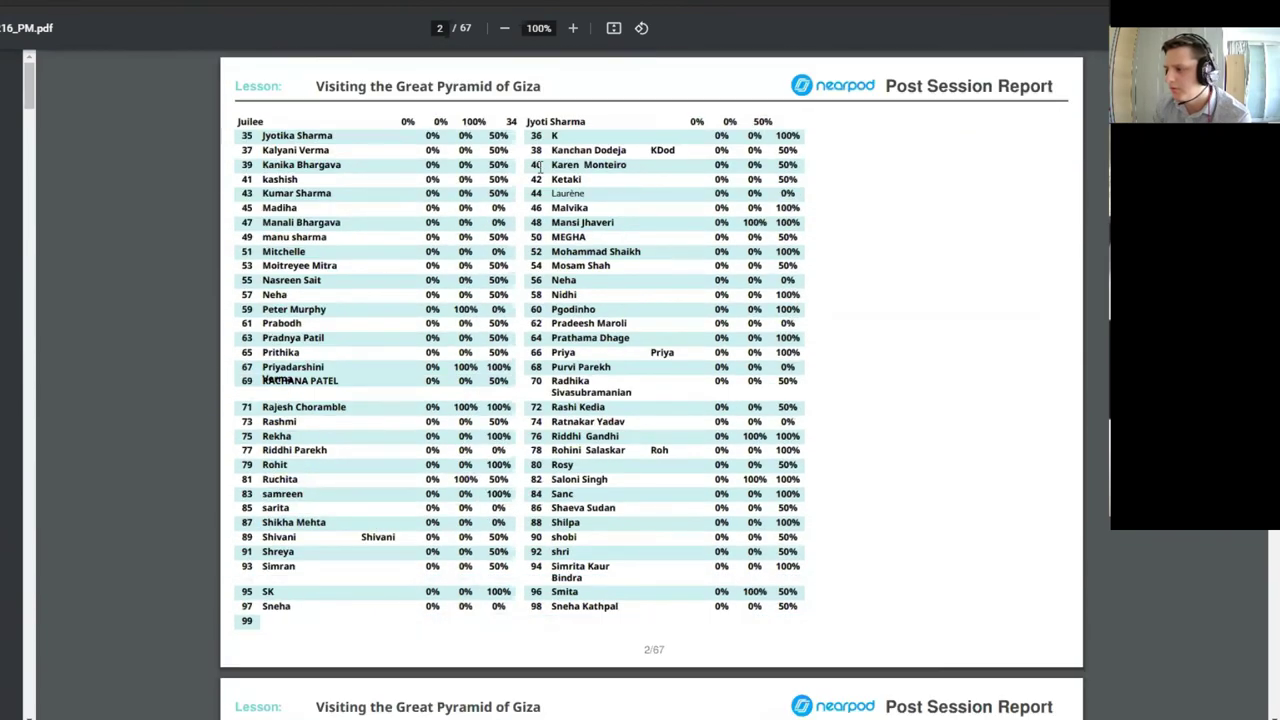
scroll(432, 316, "down", 5)
scroll(470, 400, "down", 5)
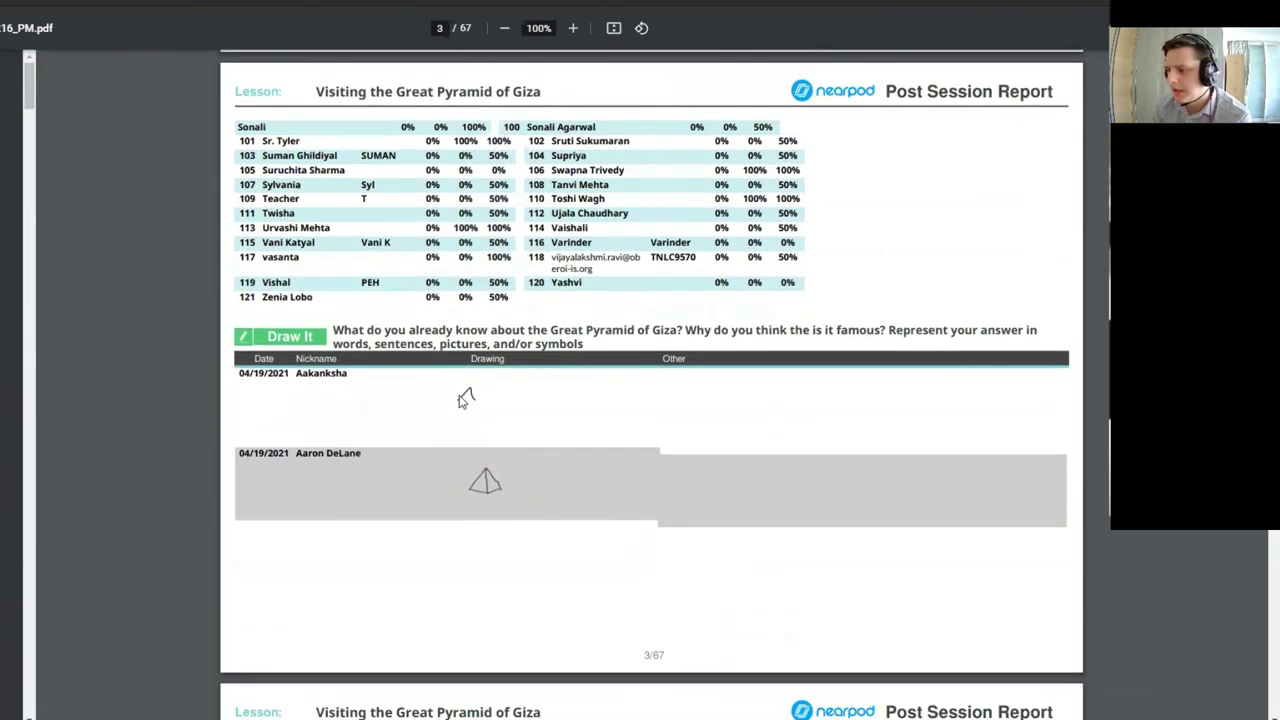
scroll(472, 303, "up", 2)
scroll(472, 303, "down", 1)
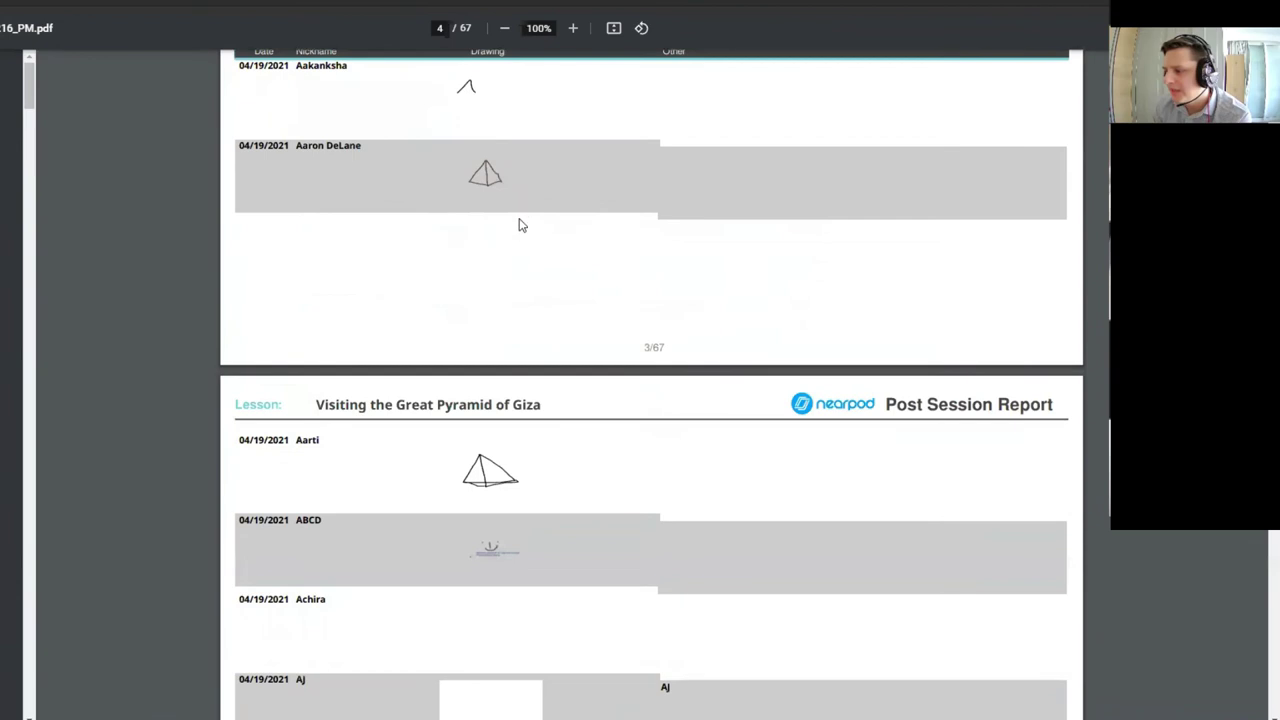
scroll(520, 223, "up", 3)
scroll(466, 410, "up", 8)
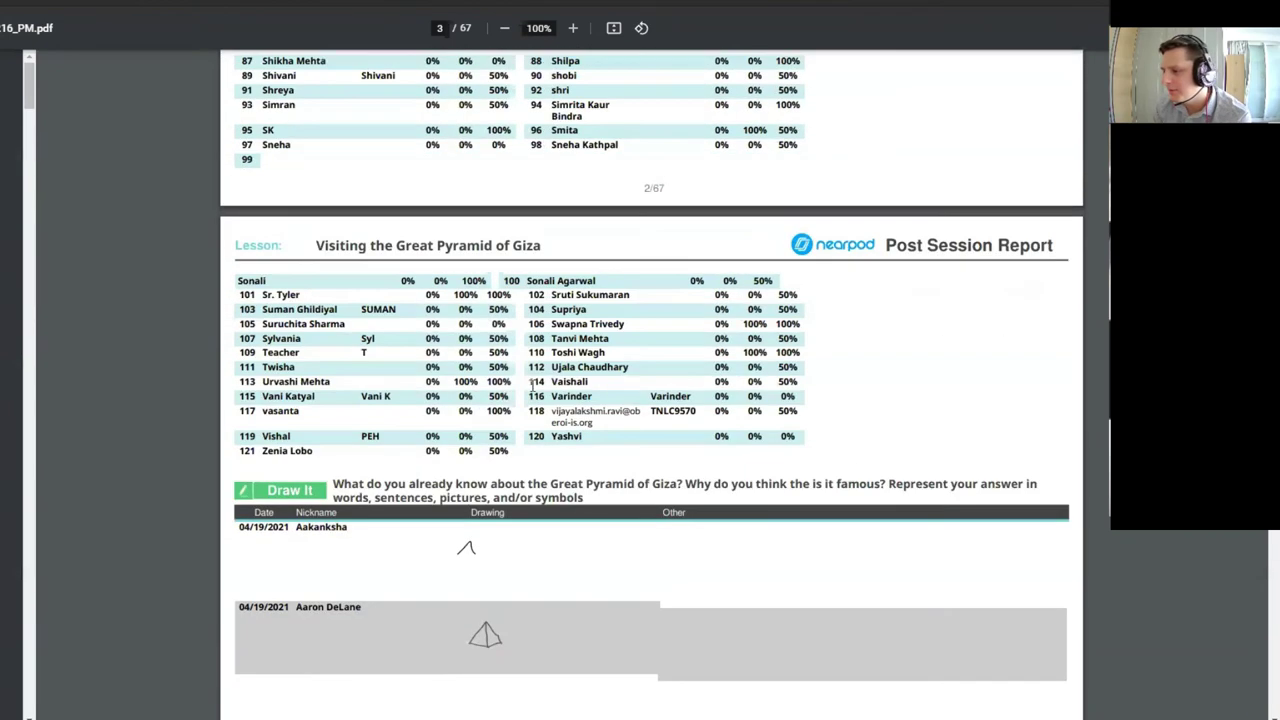
scroll(546, 378, "down", 20)
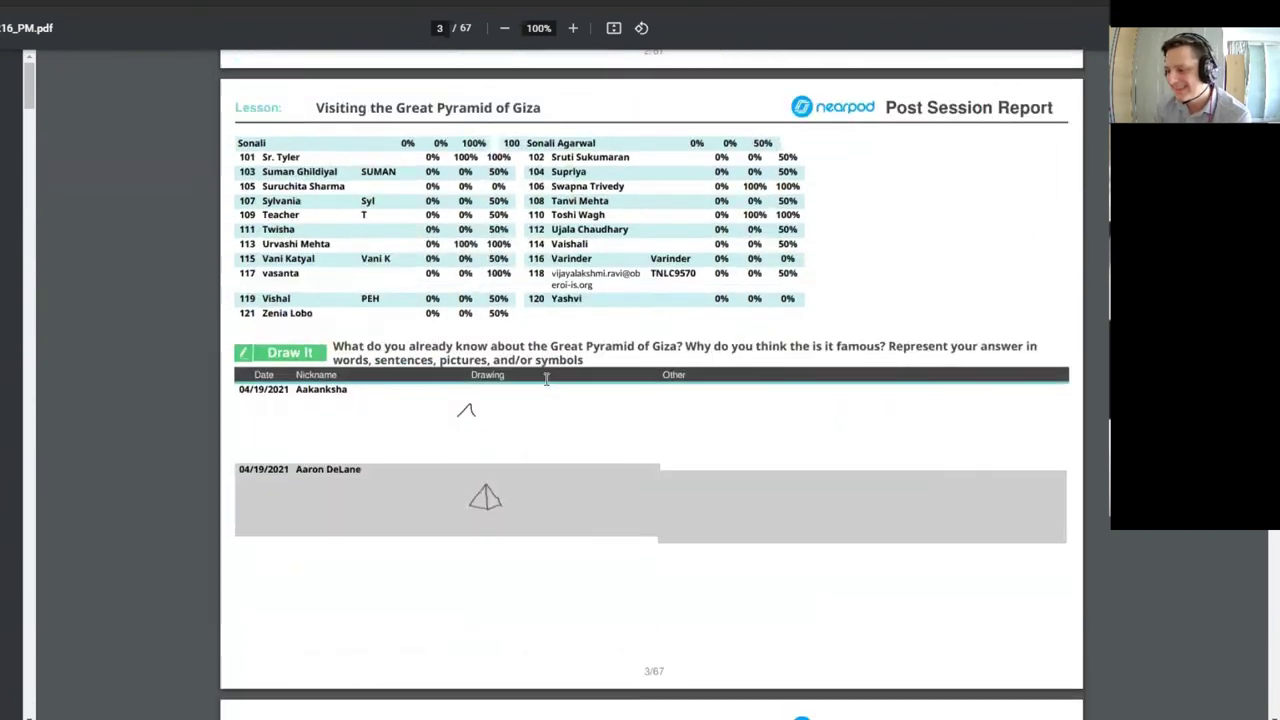
scroll(546, 379, "down", 20)
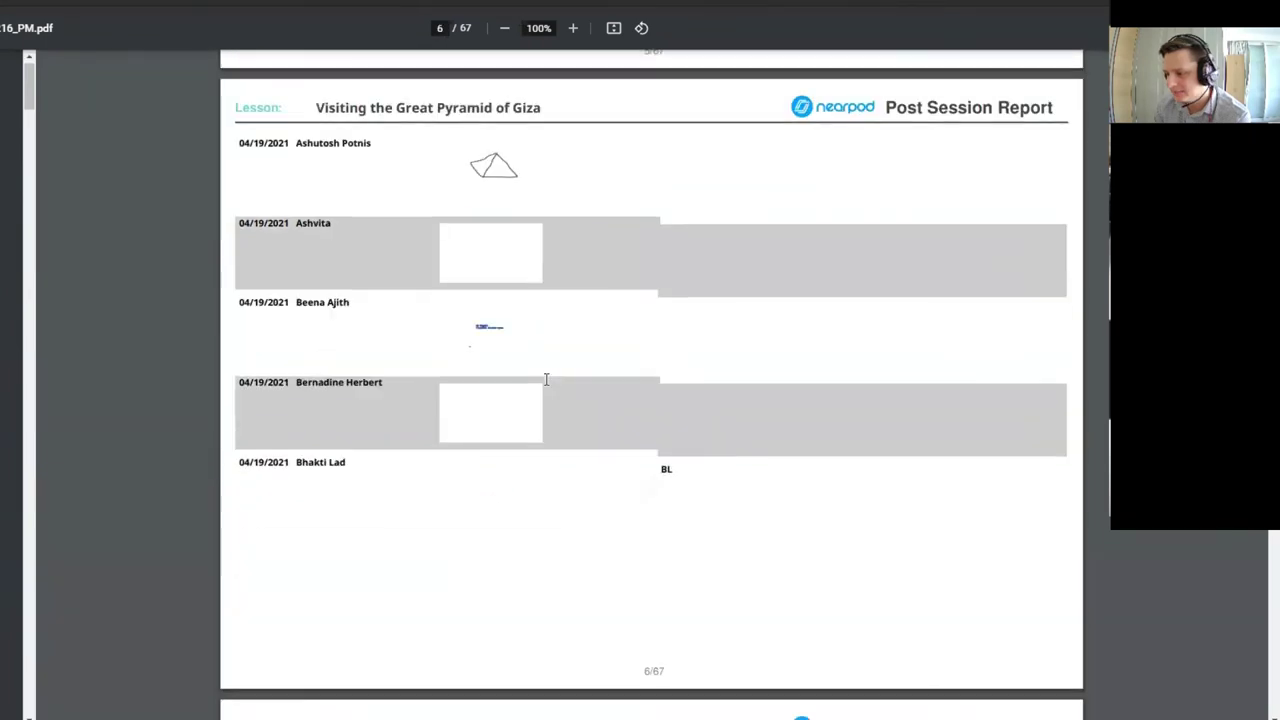
scroll(546, 379, "down", 20)
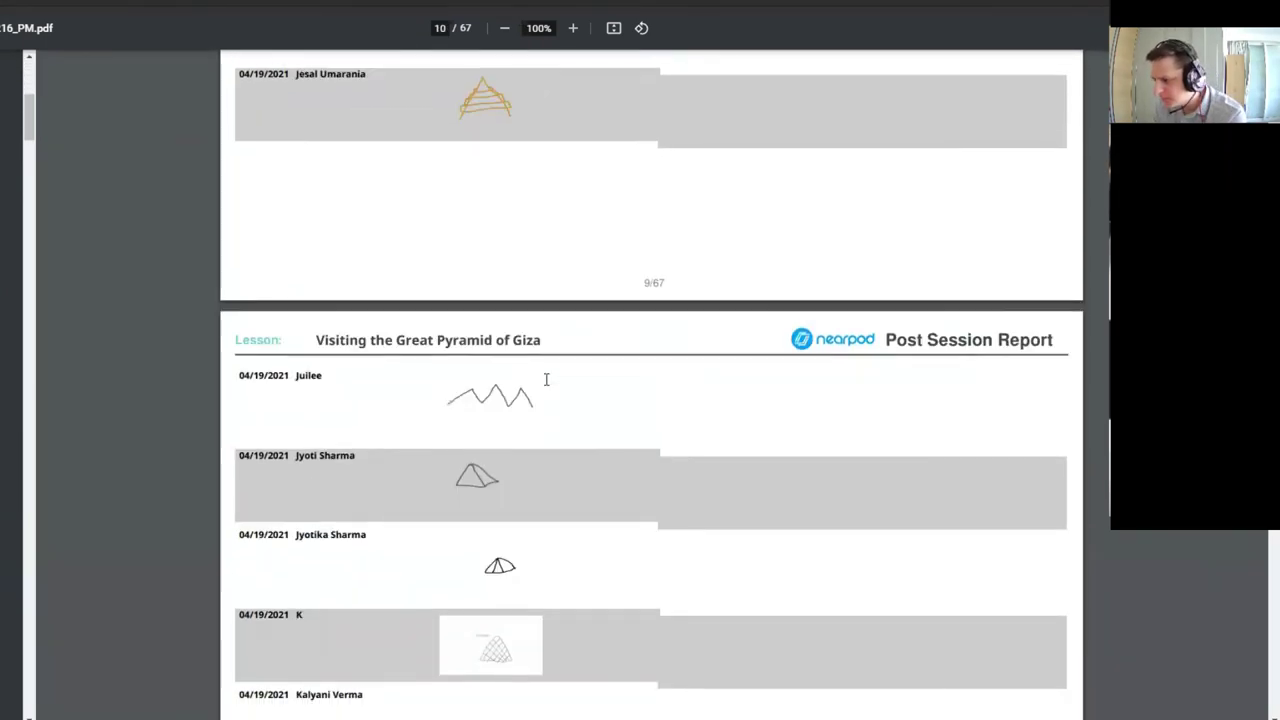
scroll(546, 379, "down", 20)
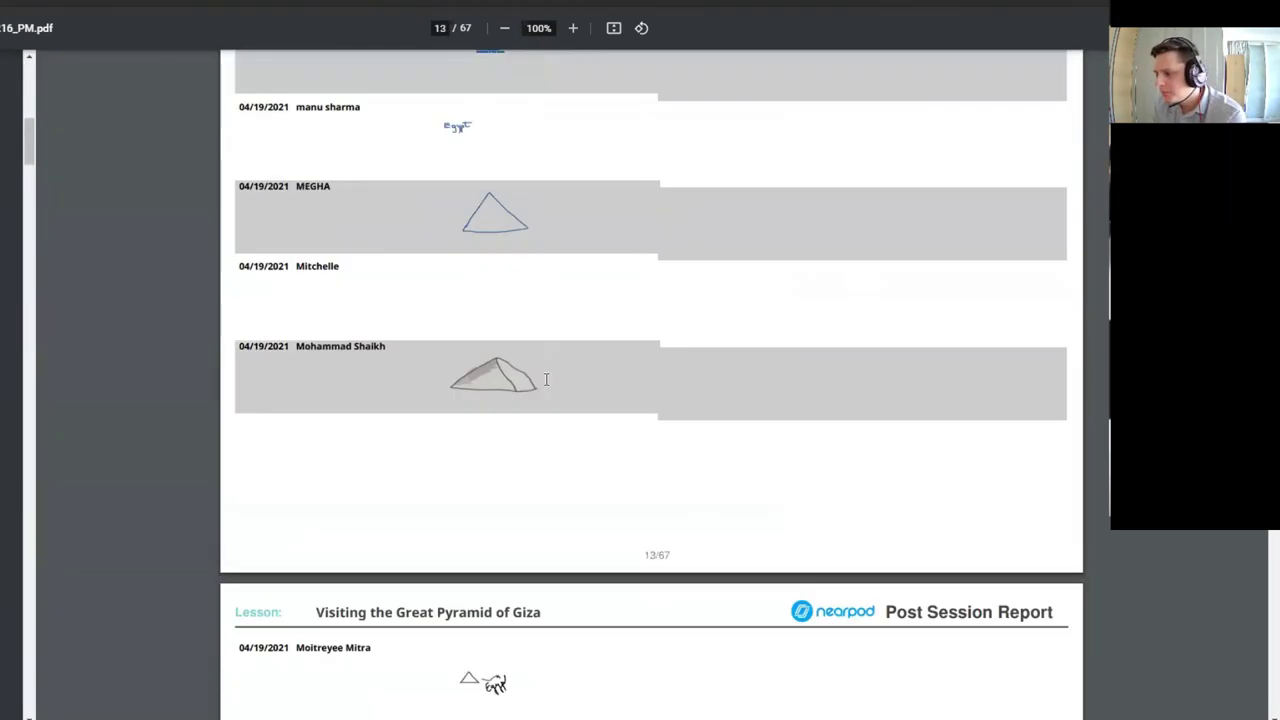
scroll(546, 379, "down", 10)
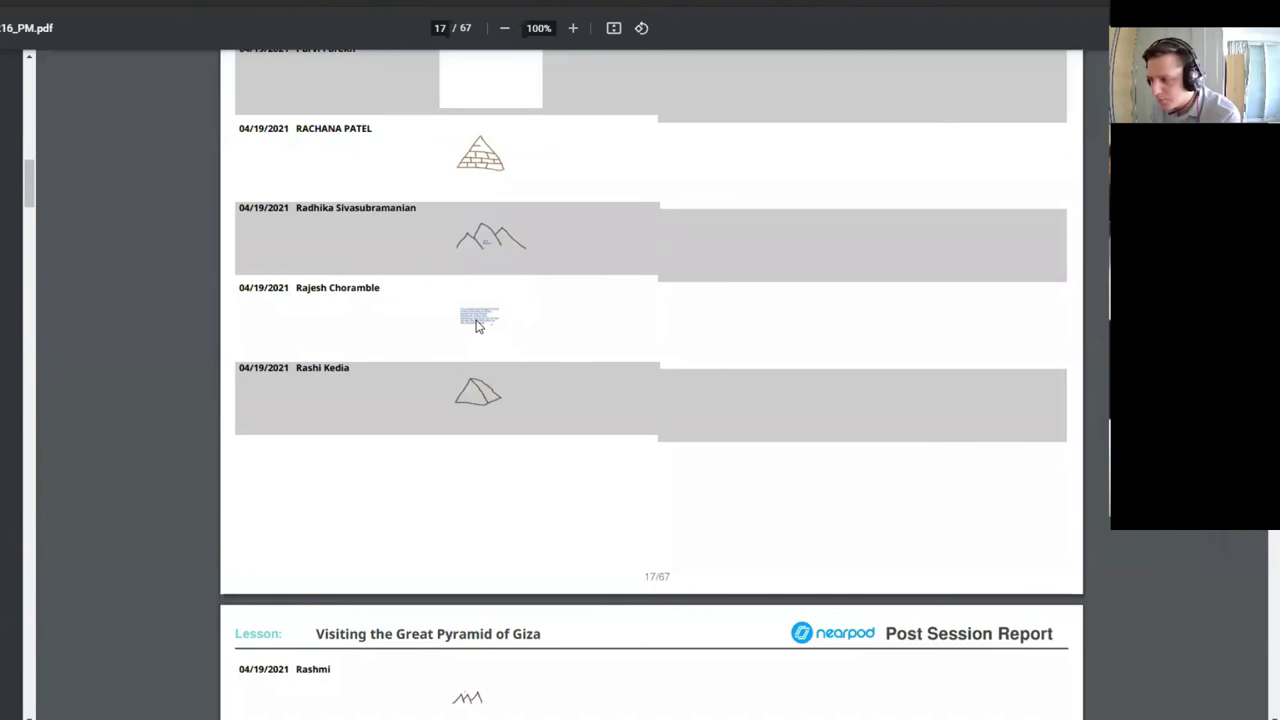
scroll(477, 325, "down", 15)
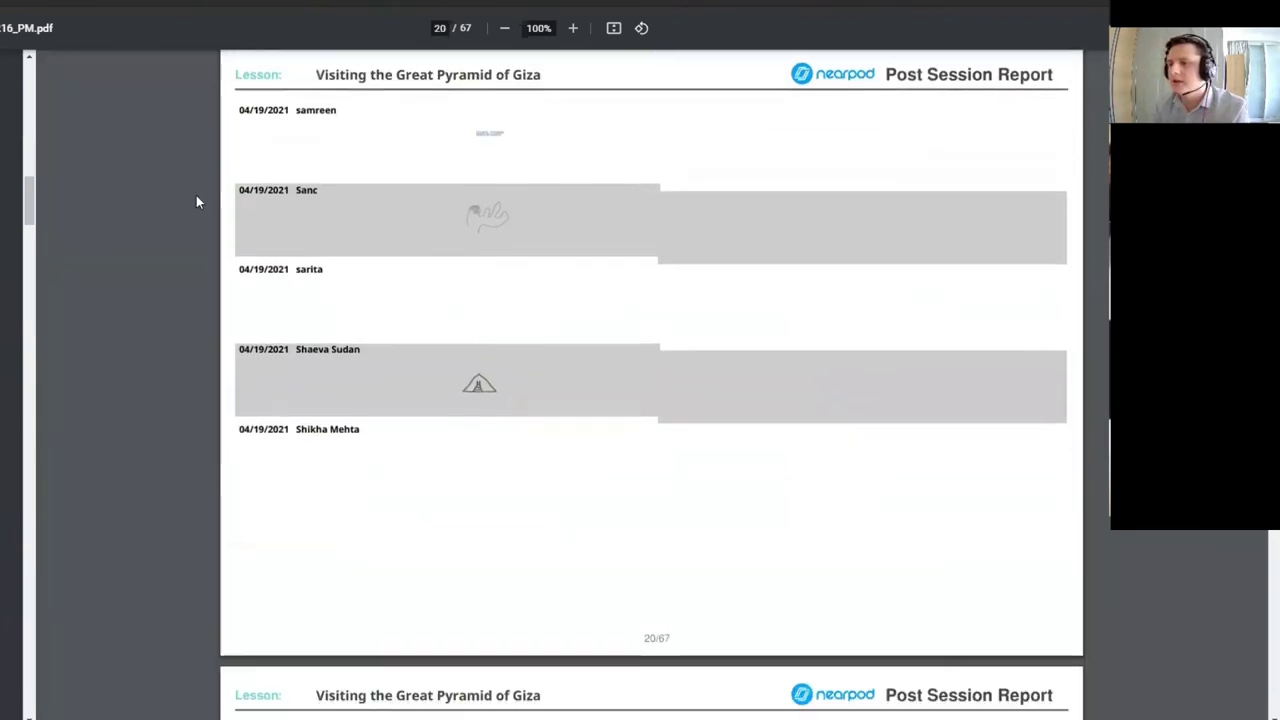
scroll(196, 201, "down", 4)
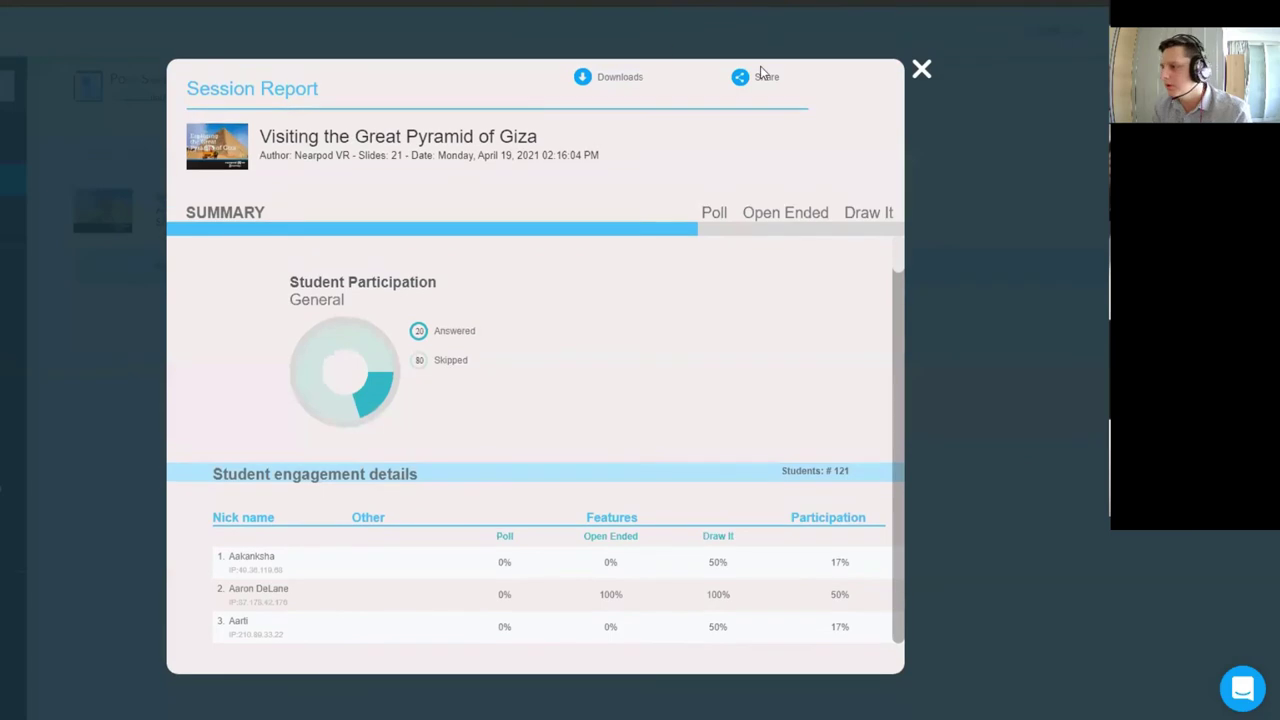
Download the student-view PDF for the second student in the list to the local drive and open it
left_click(623, 84)
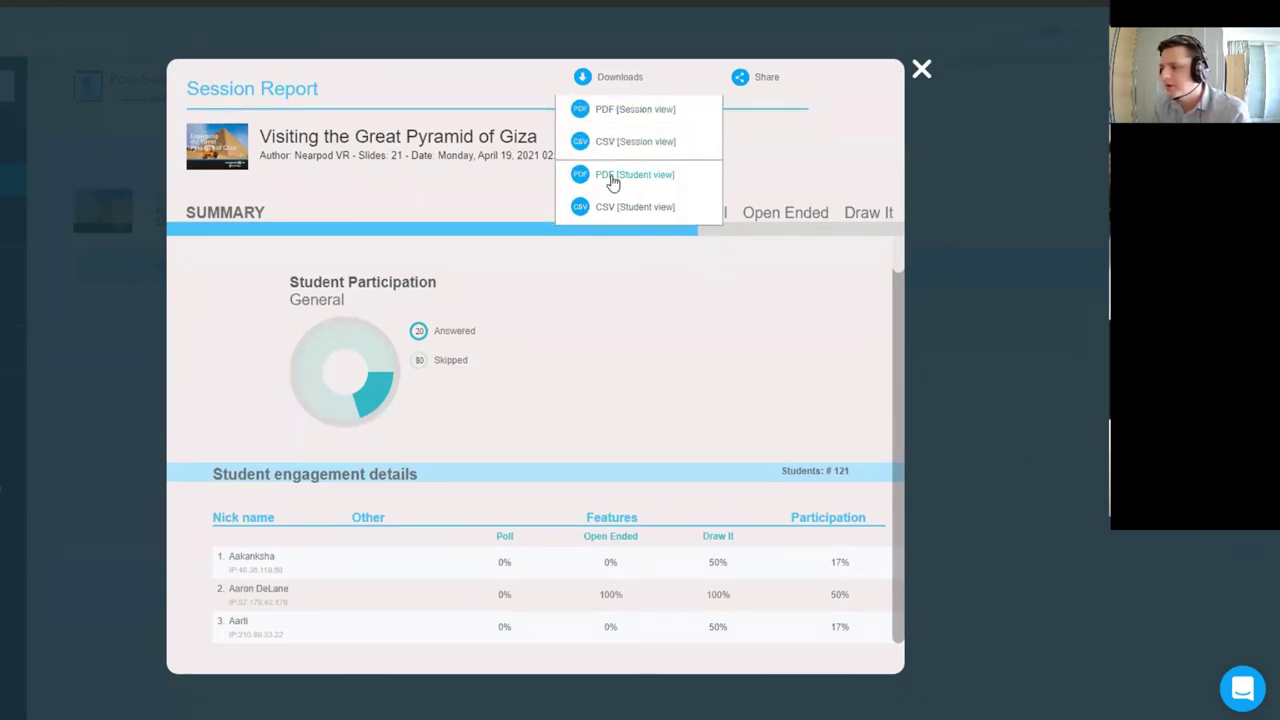
left_click(613, 181)
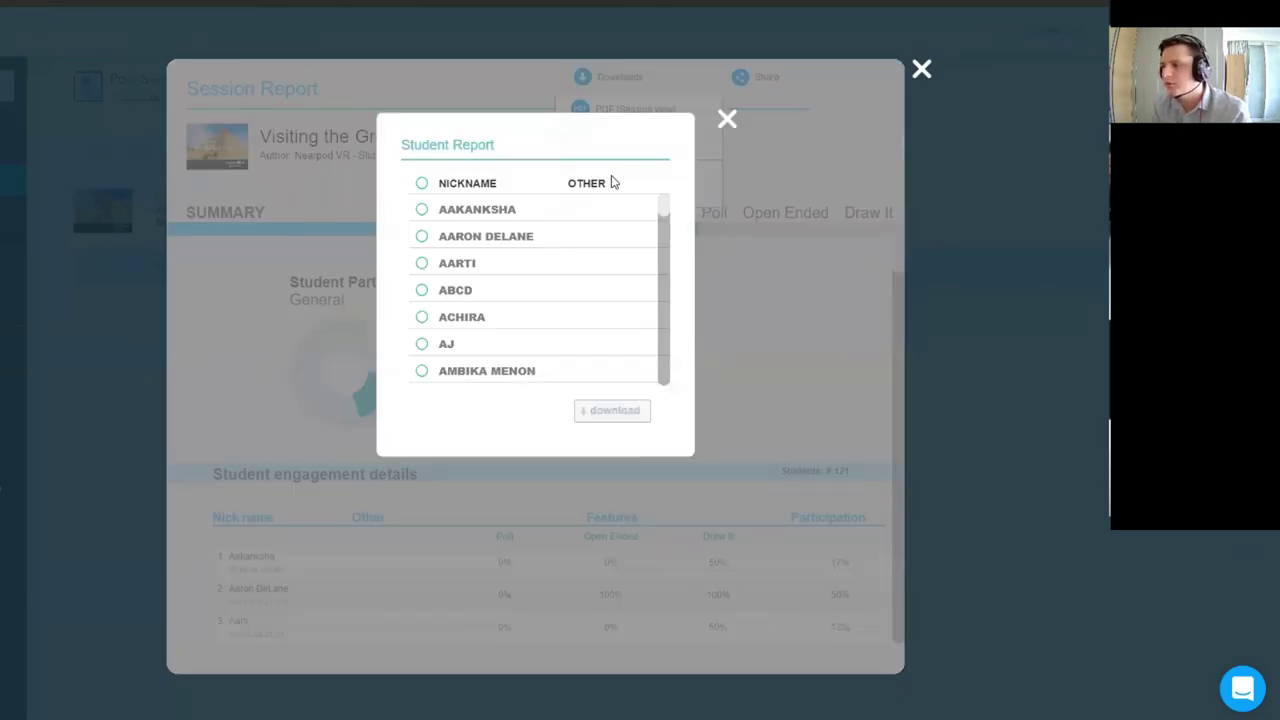
left_click(422, 237)
left_click(603, 410)
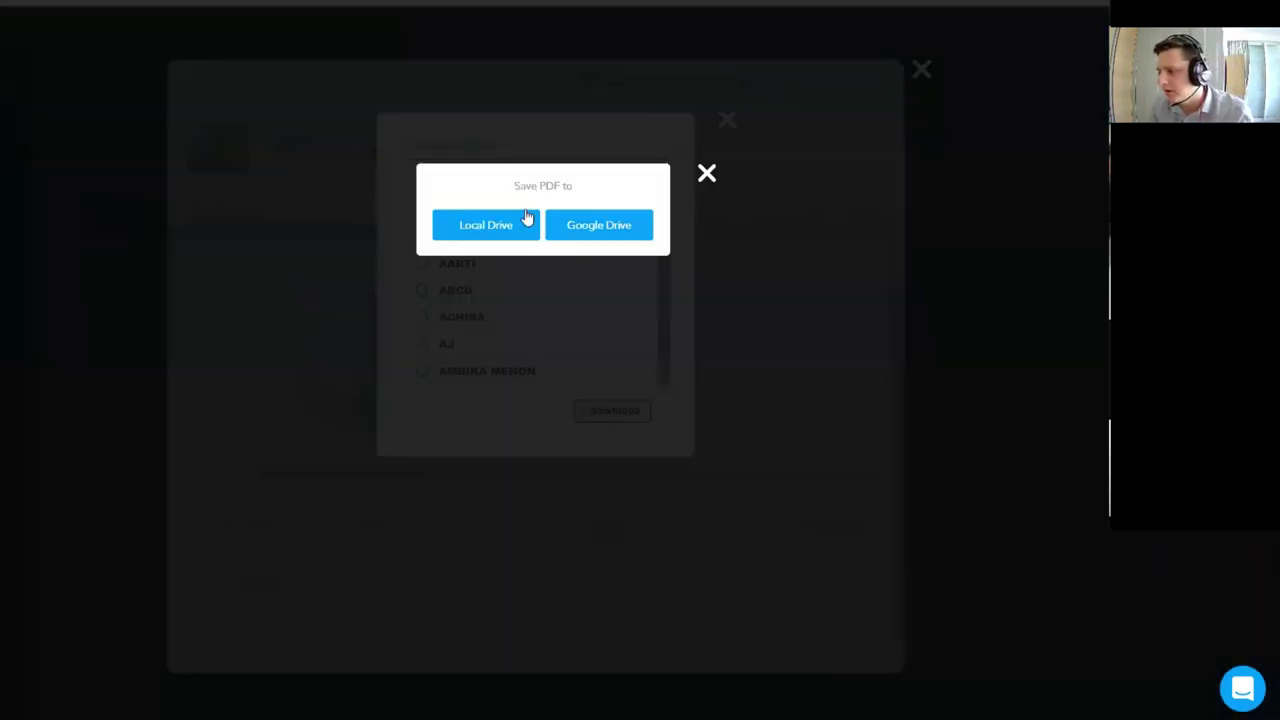
left_click(494, 234)
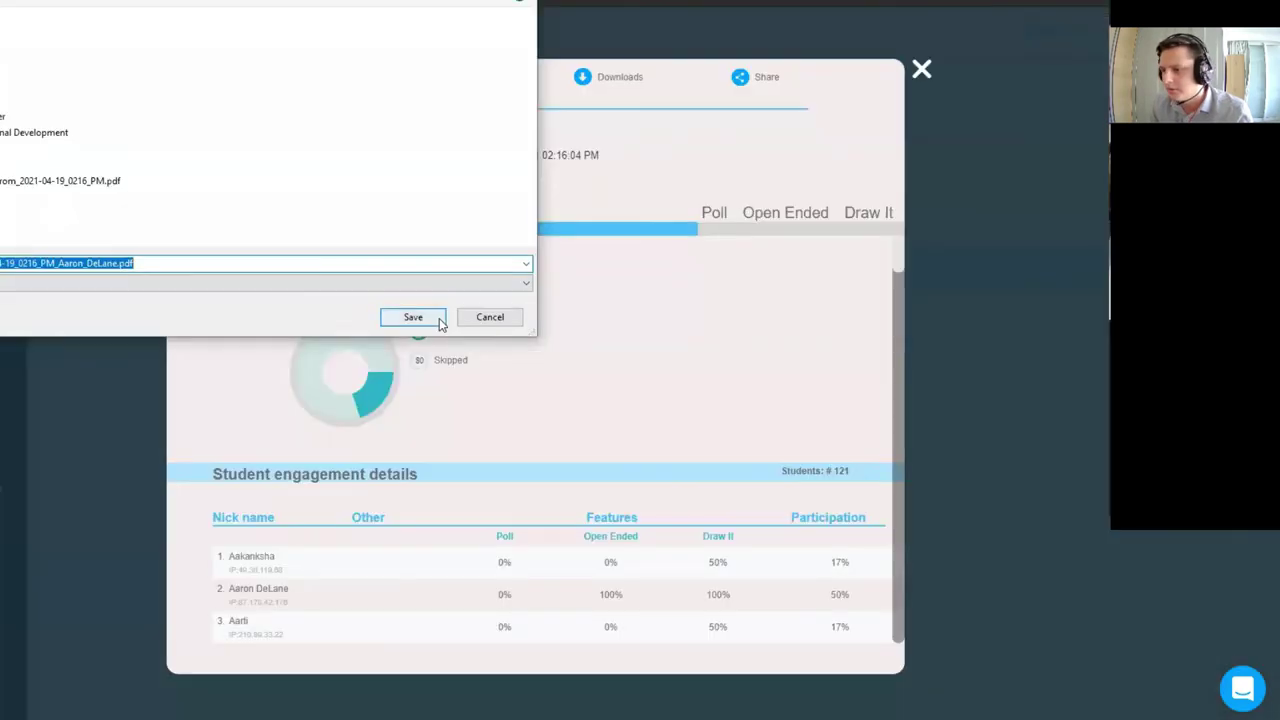
left_click(405, 311)
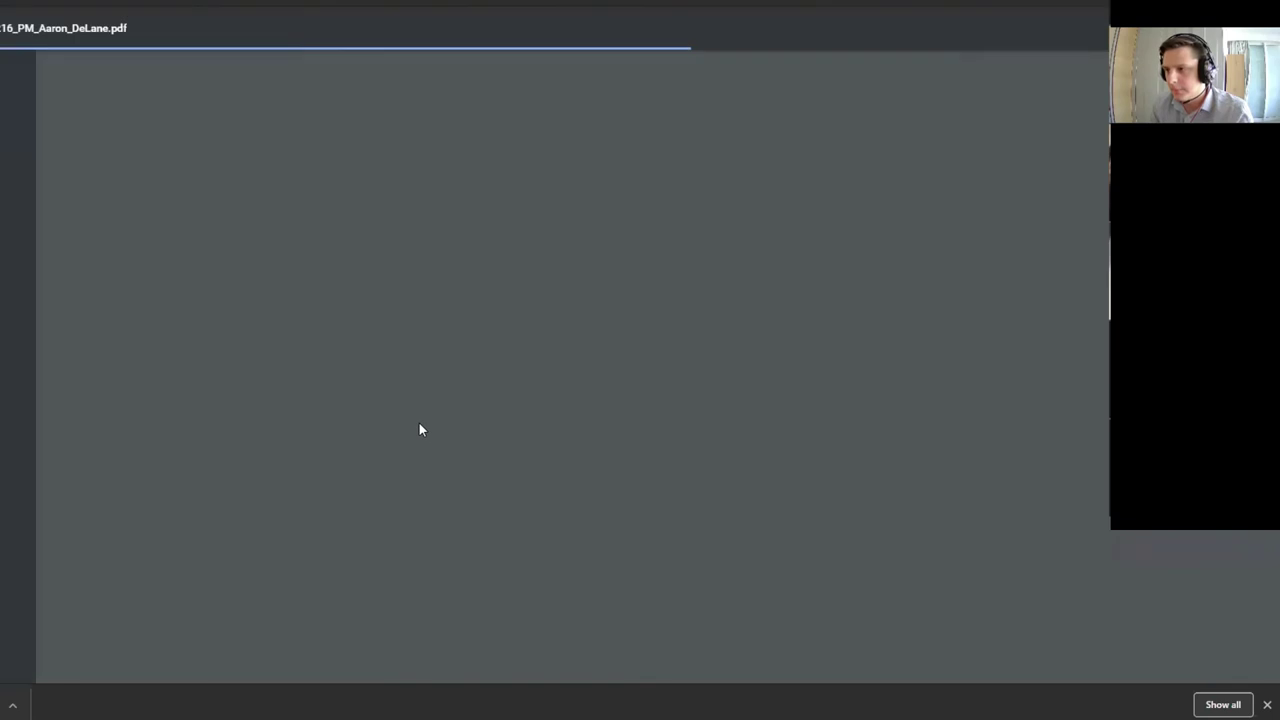
Review the individual student's Polls, Open Ended Question and Draw It answers in the PDF, and return to the session report
scroll(370, 360, "down", 5)
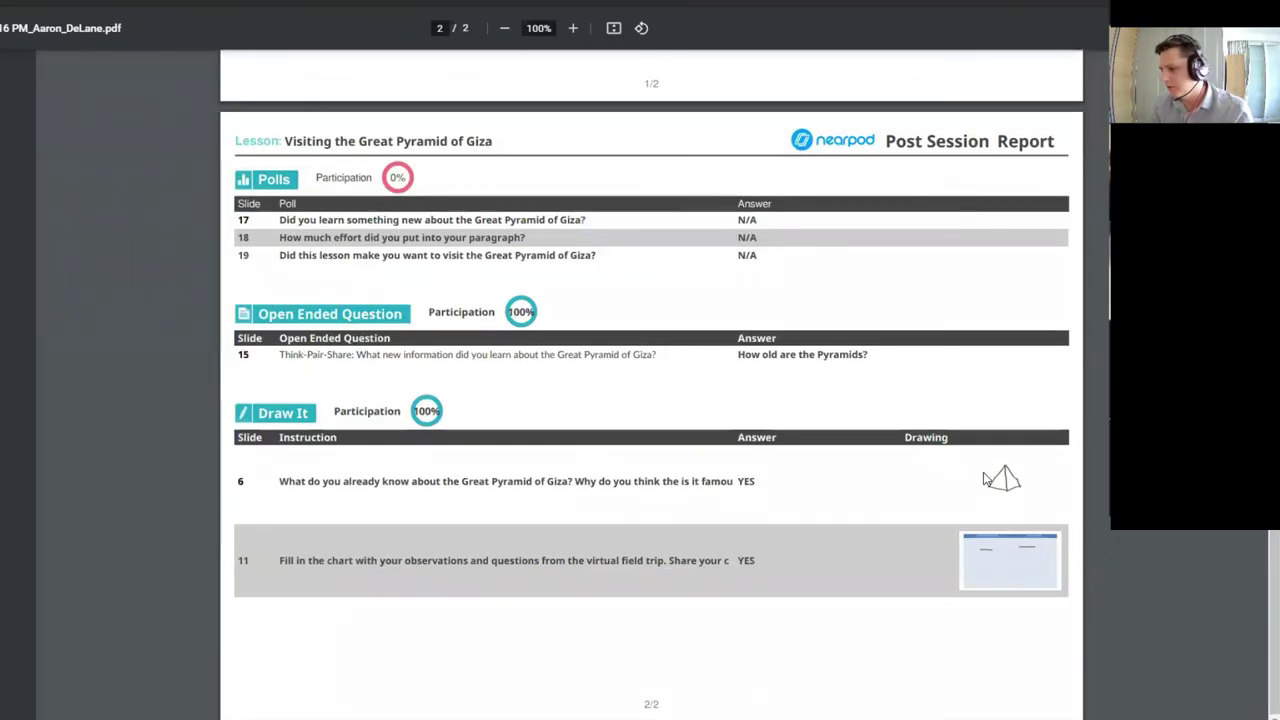
scroll(1000, 495, "up", 5)
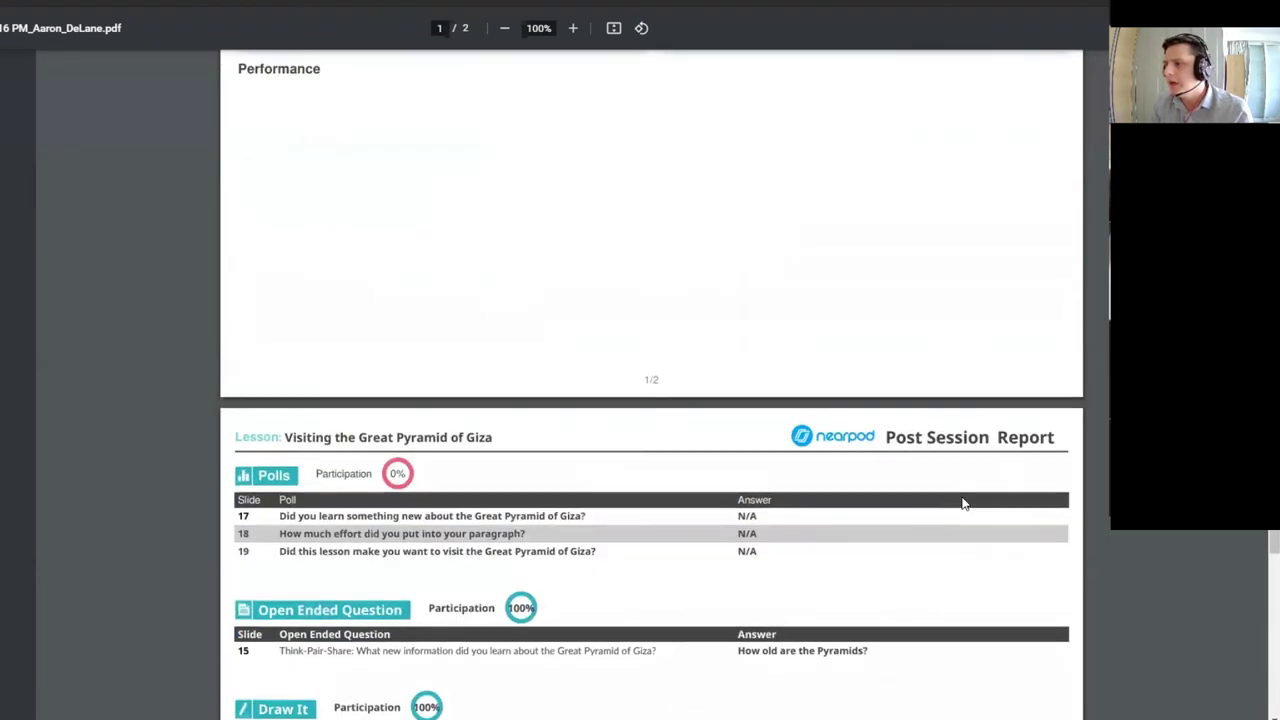
scroll(966, 544, "down", 5)
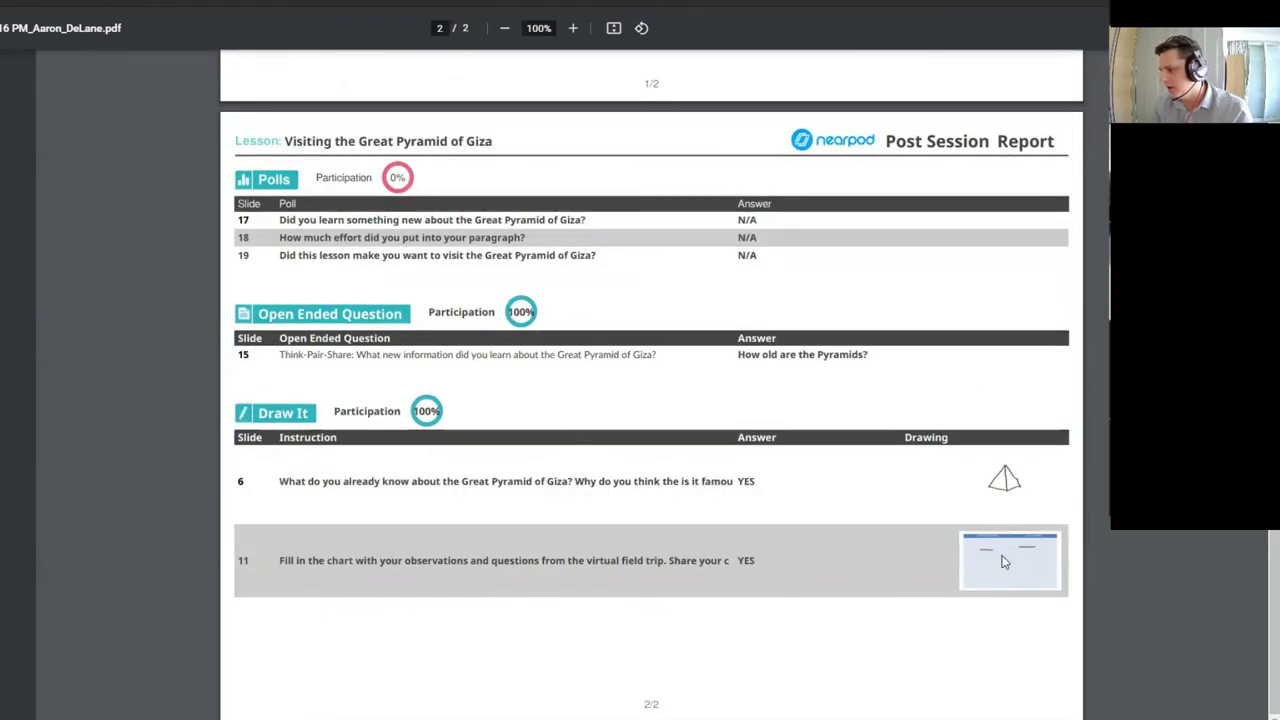
scroll(963, 534, "up", 5)
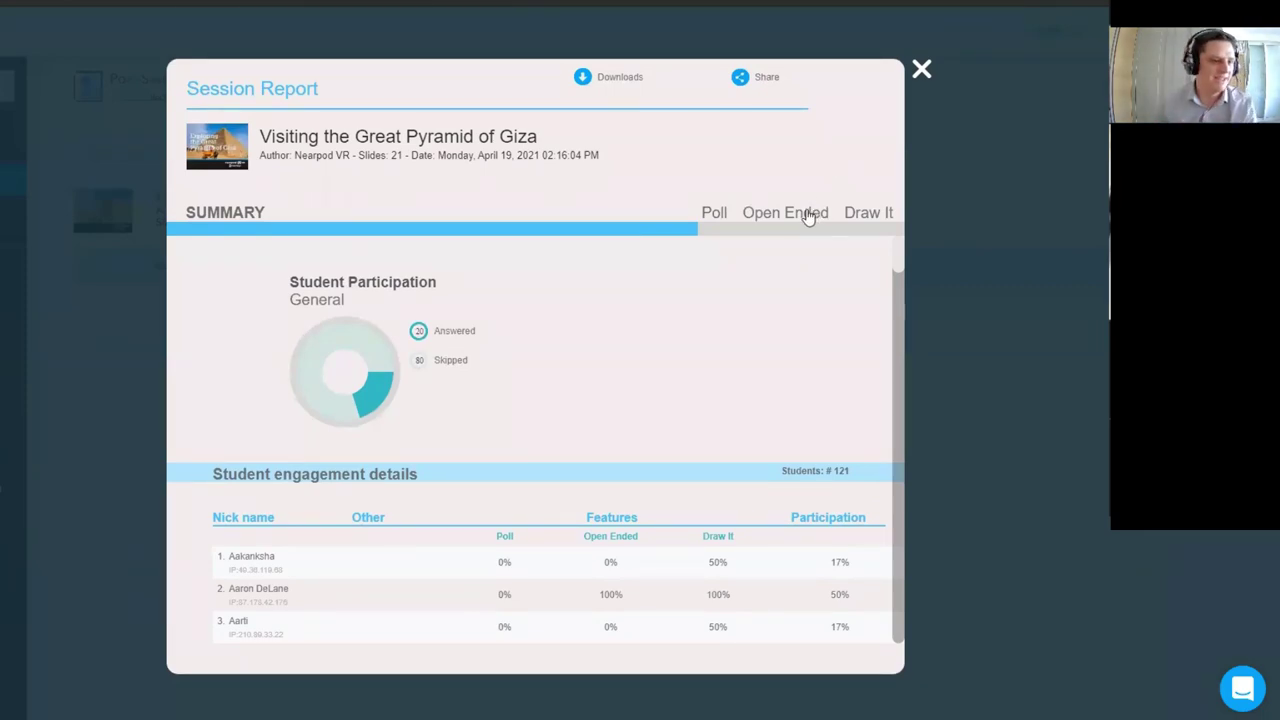
Show the form for sharing the report by email, and close it together with the session report
left_click(766, 79)
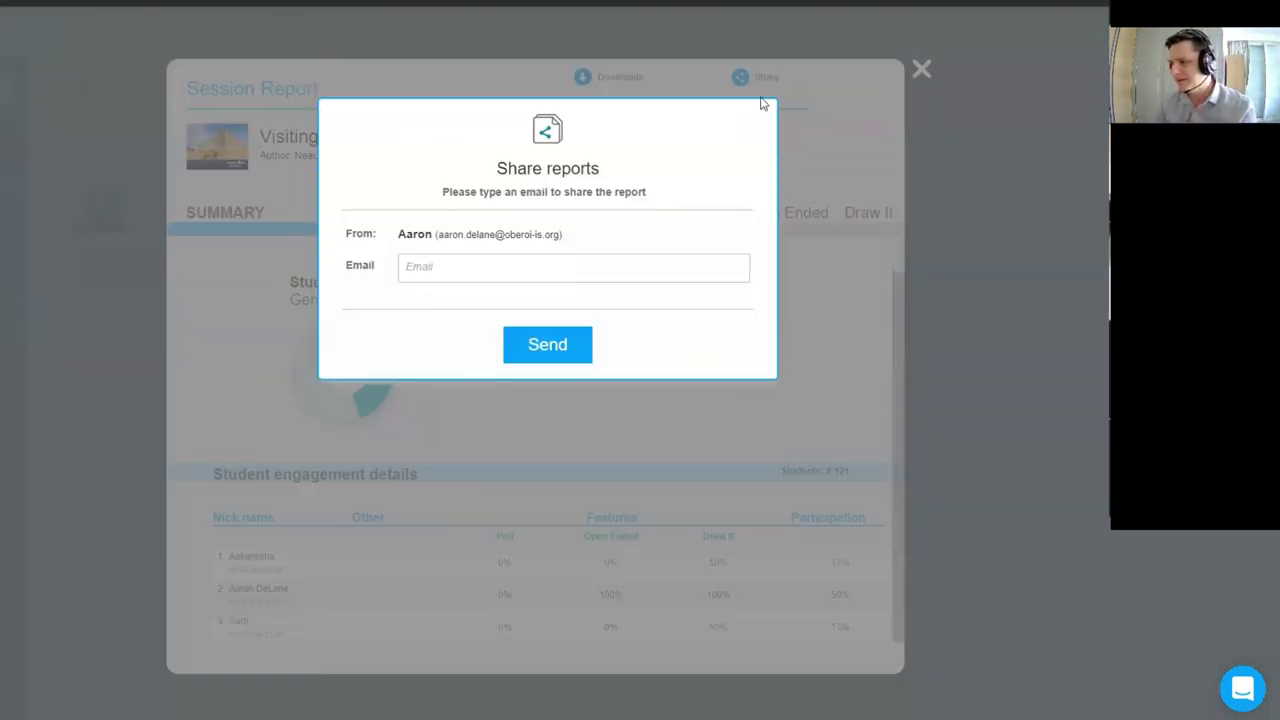
left_click(811, 103)
left_click(921, 68)
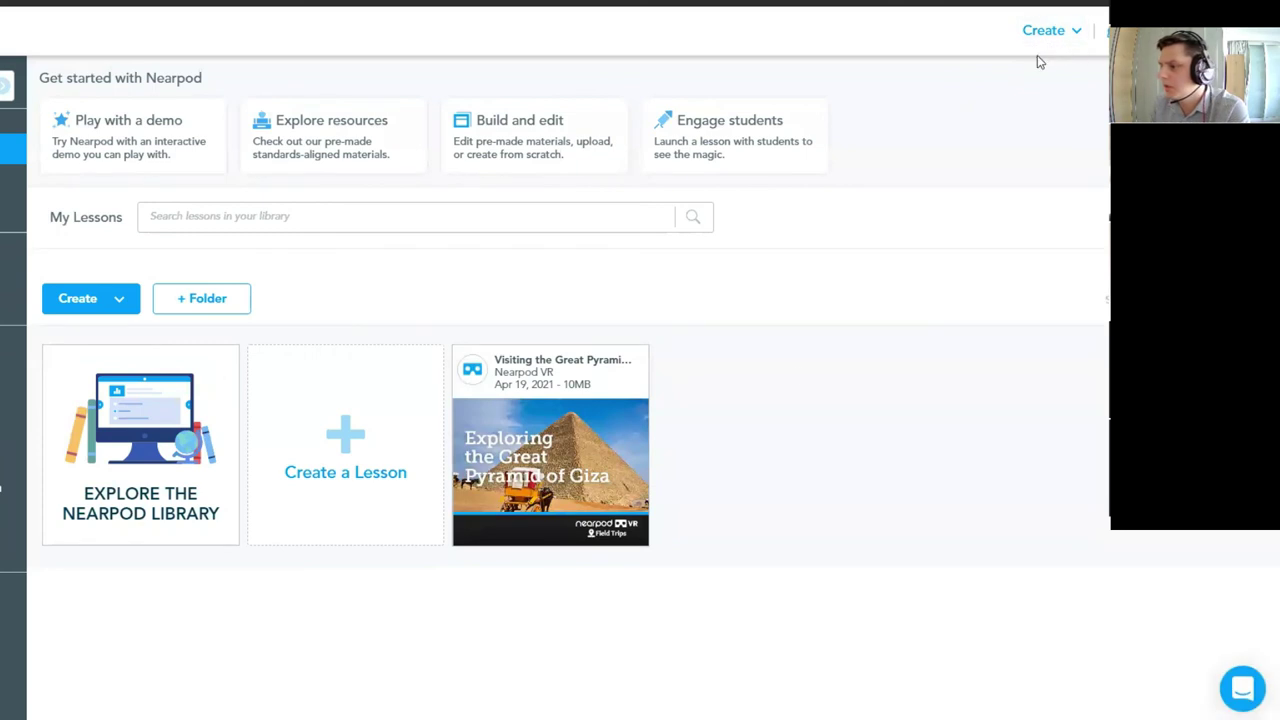
Launch the Visiting the Great Pyramid of Giza lesson as Student-Paced to show its join code and sharing options, and close the dialog
mouse_move(605, 378)
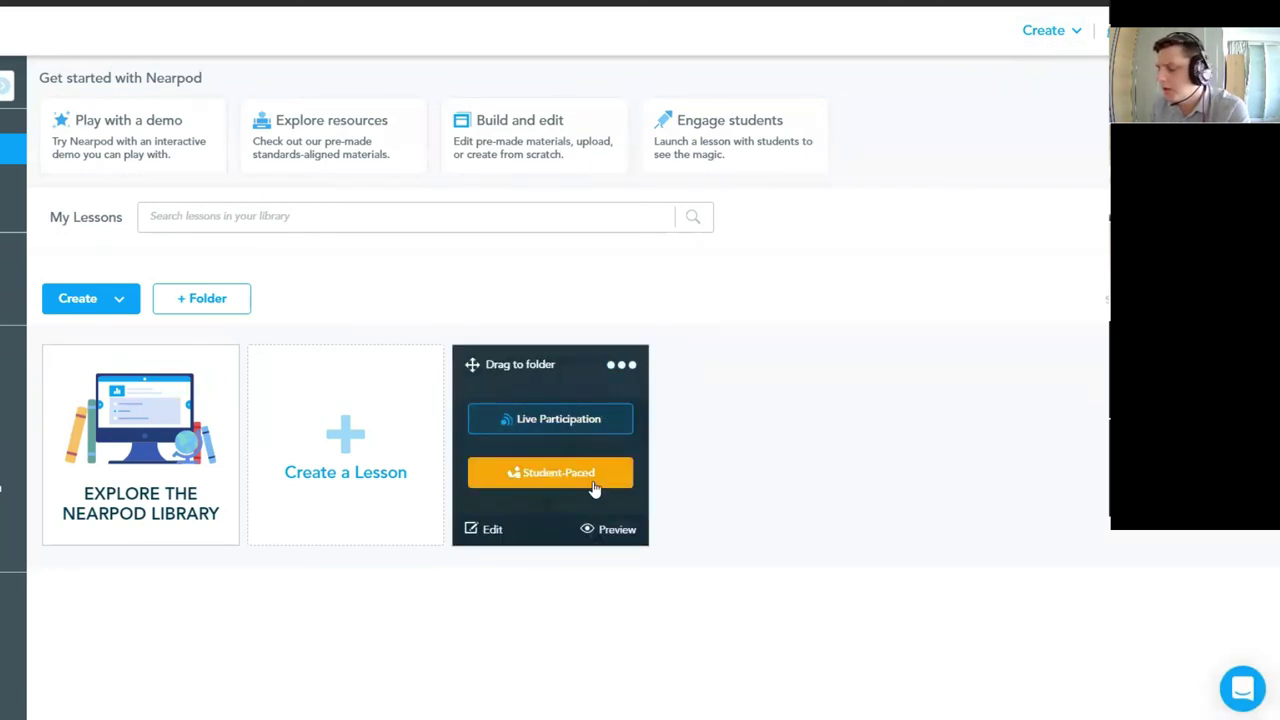
left_click(616, 367)
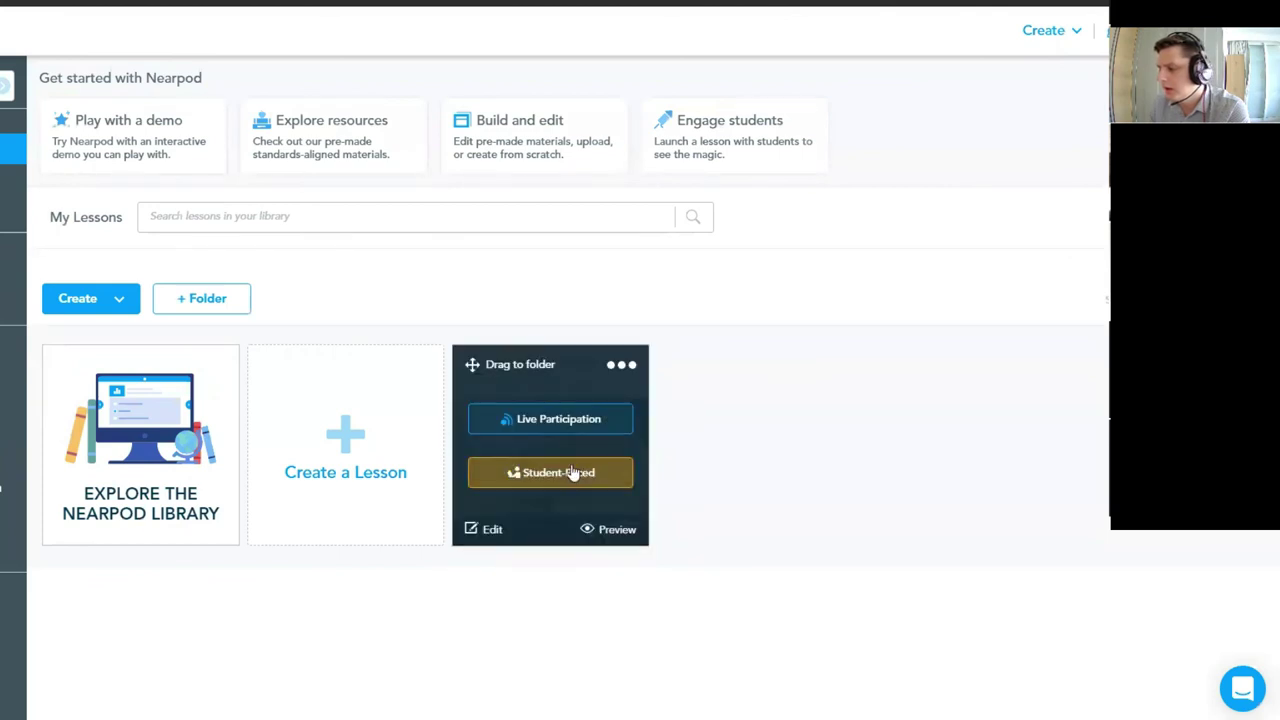
left_click(565, 472)
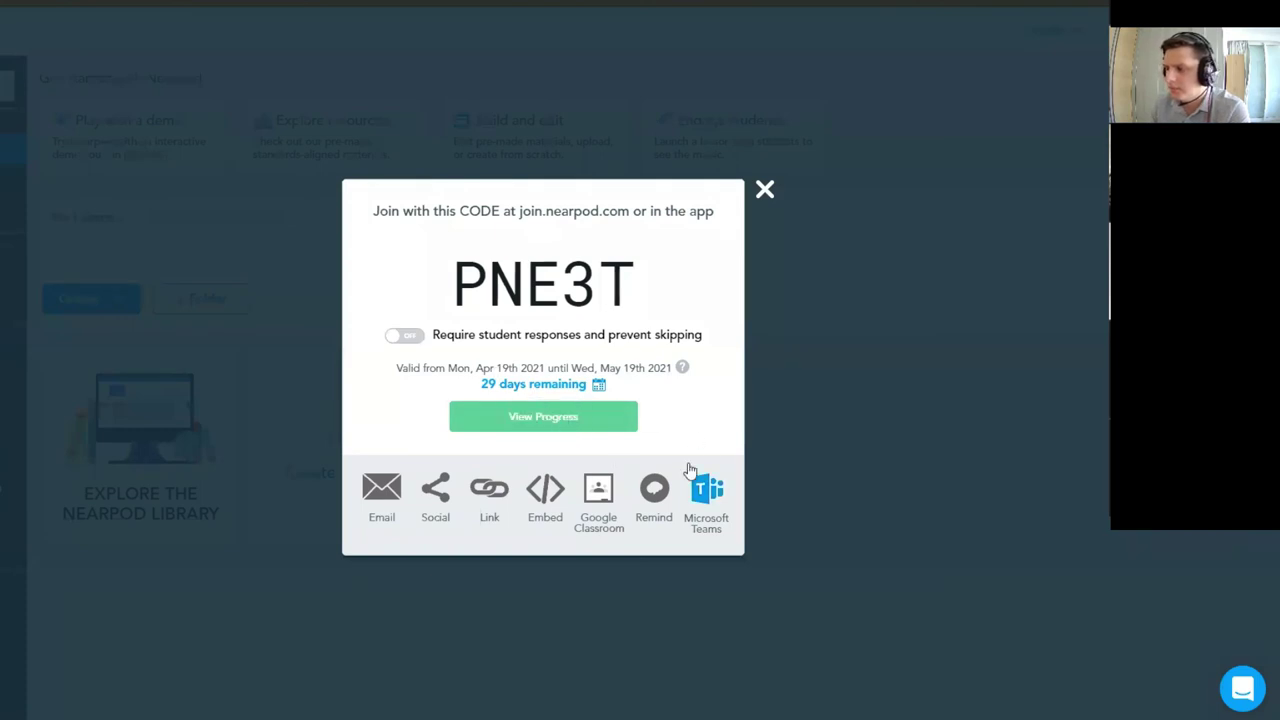
left_click(765, 190)
mouse_move(514, 510)
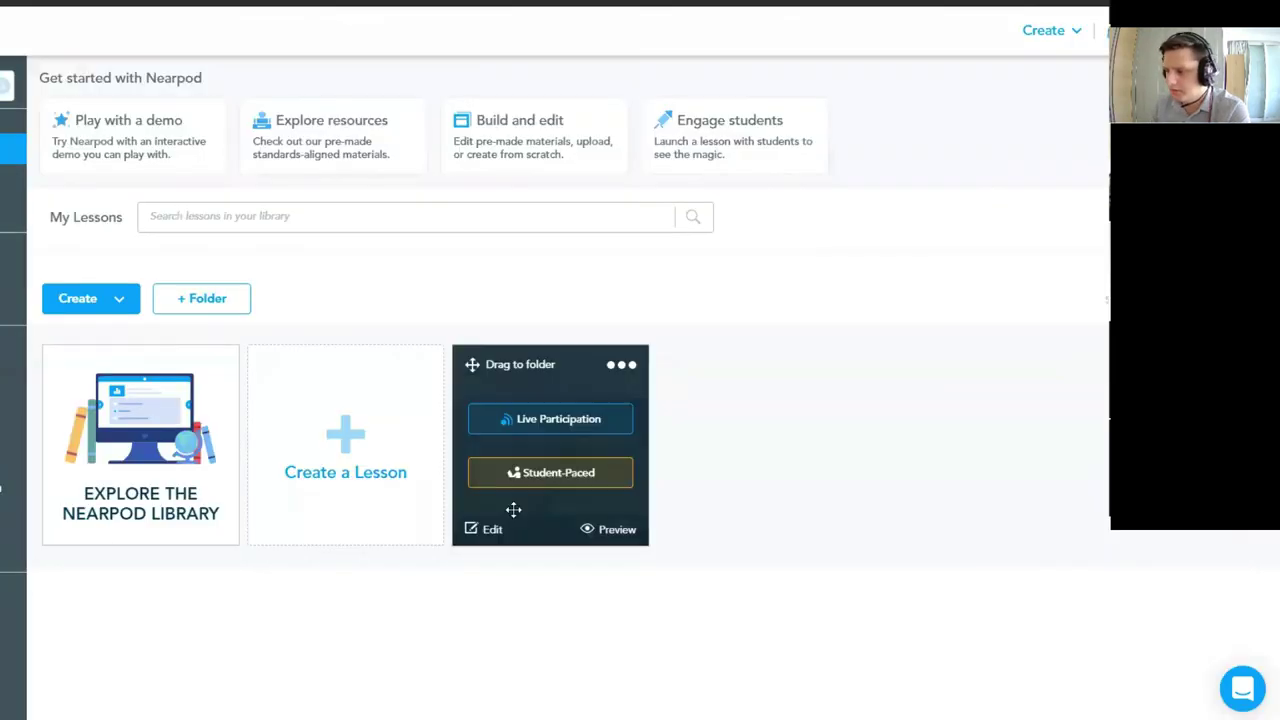
Set the active Student-Paced session of the Visiting the Great Pyramid of Giza lesson to expire on April 23, 2021
left_click(551, 474)
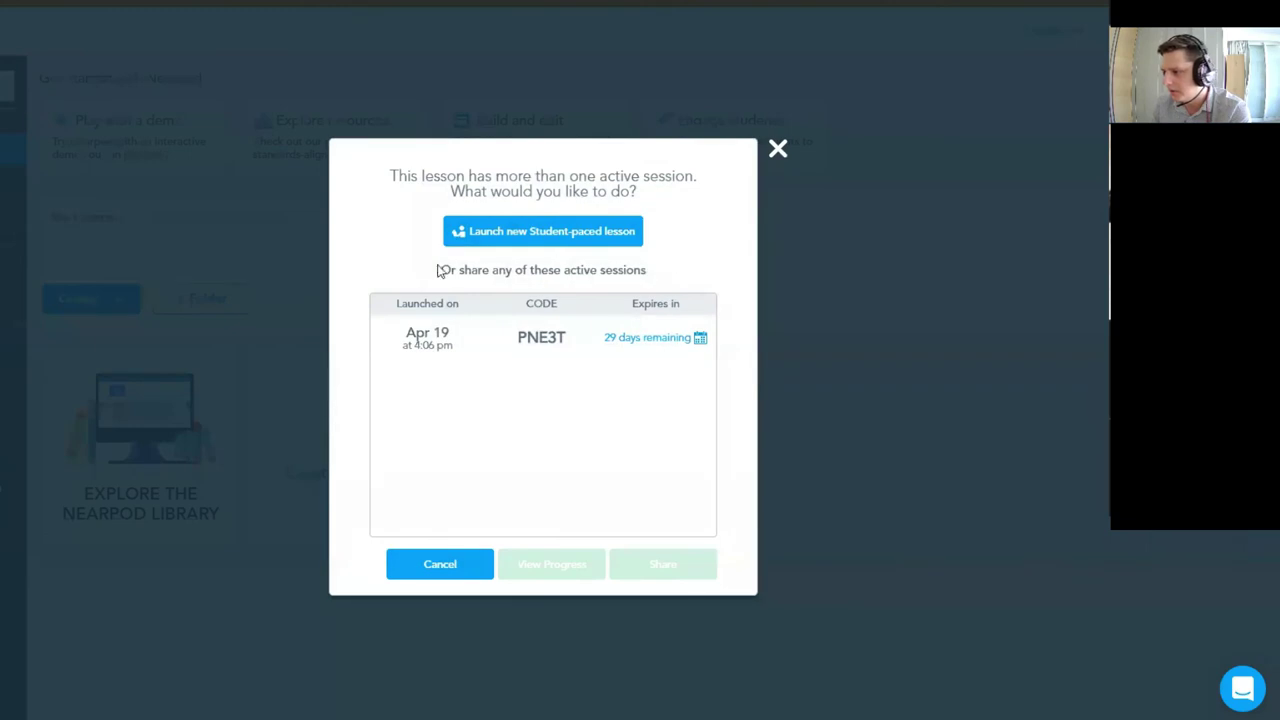
left_click(641, 340)
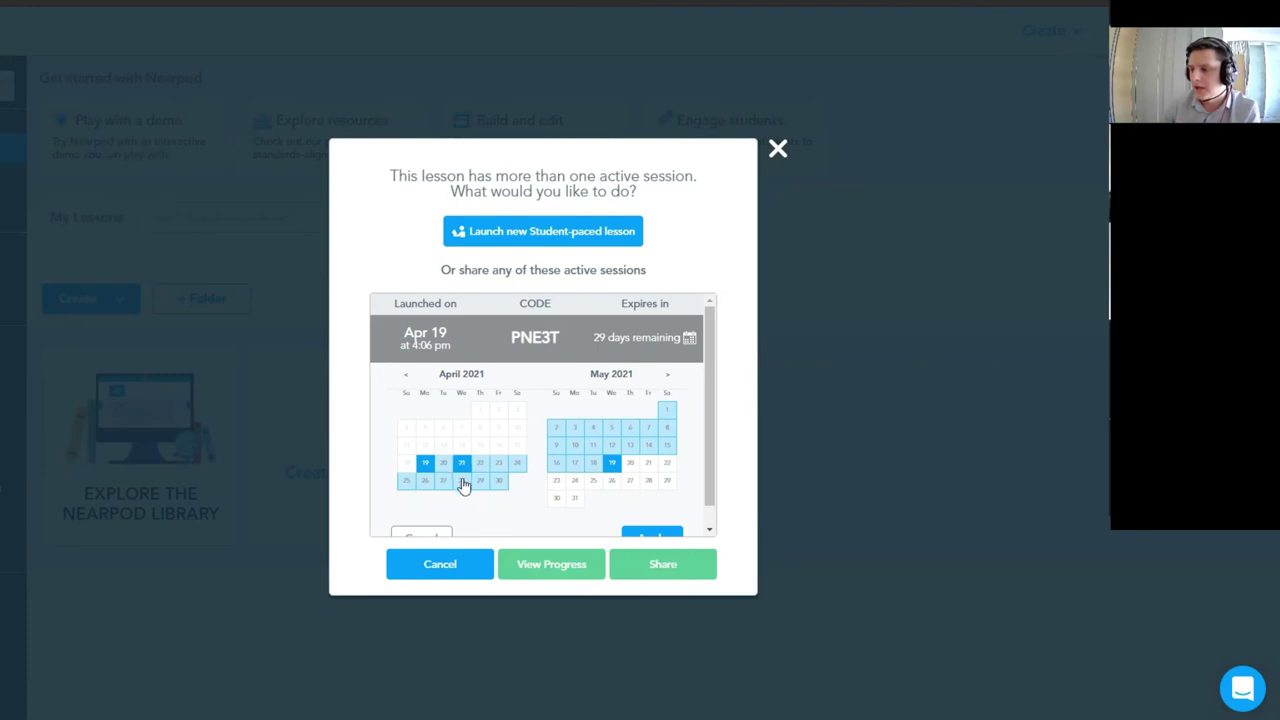
left_click(498, 463)
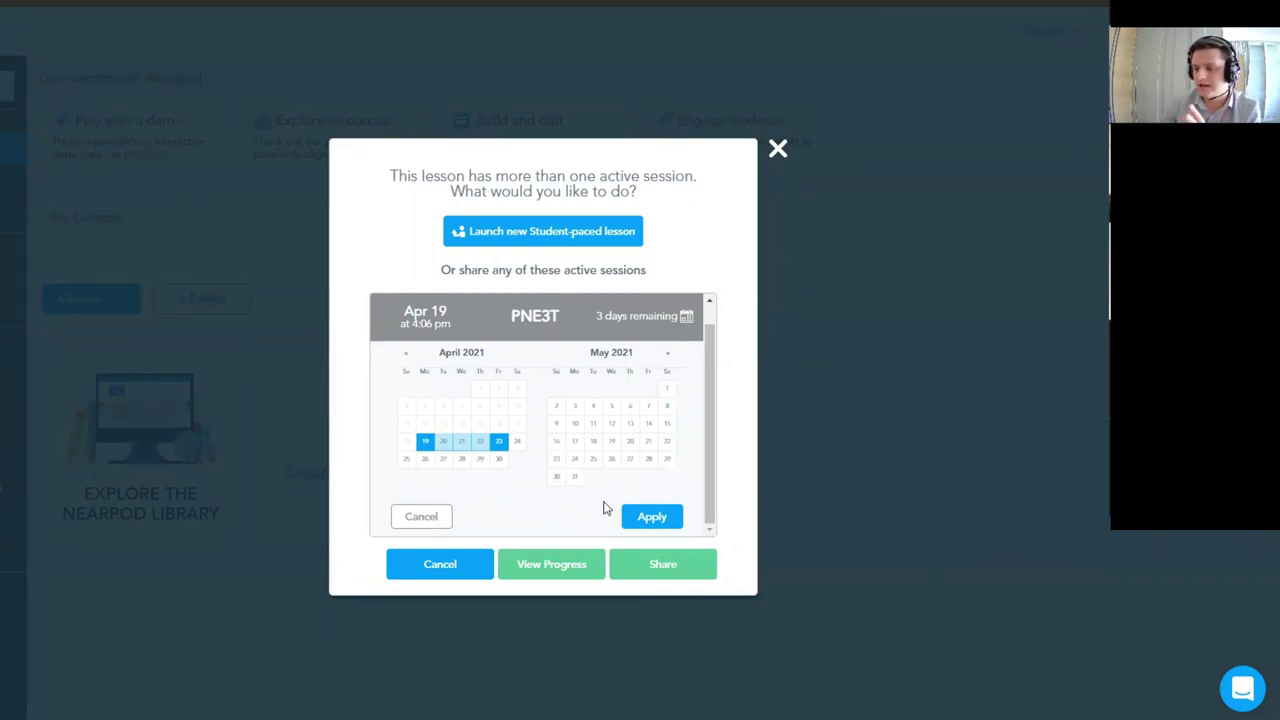
left_click(631, 518)
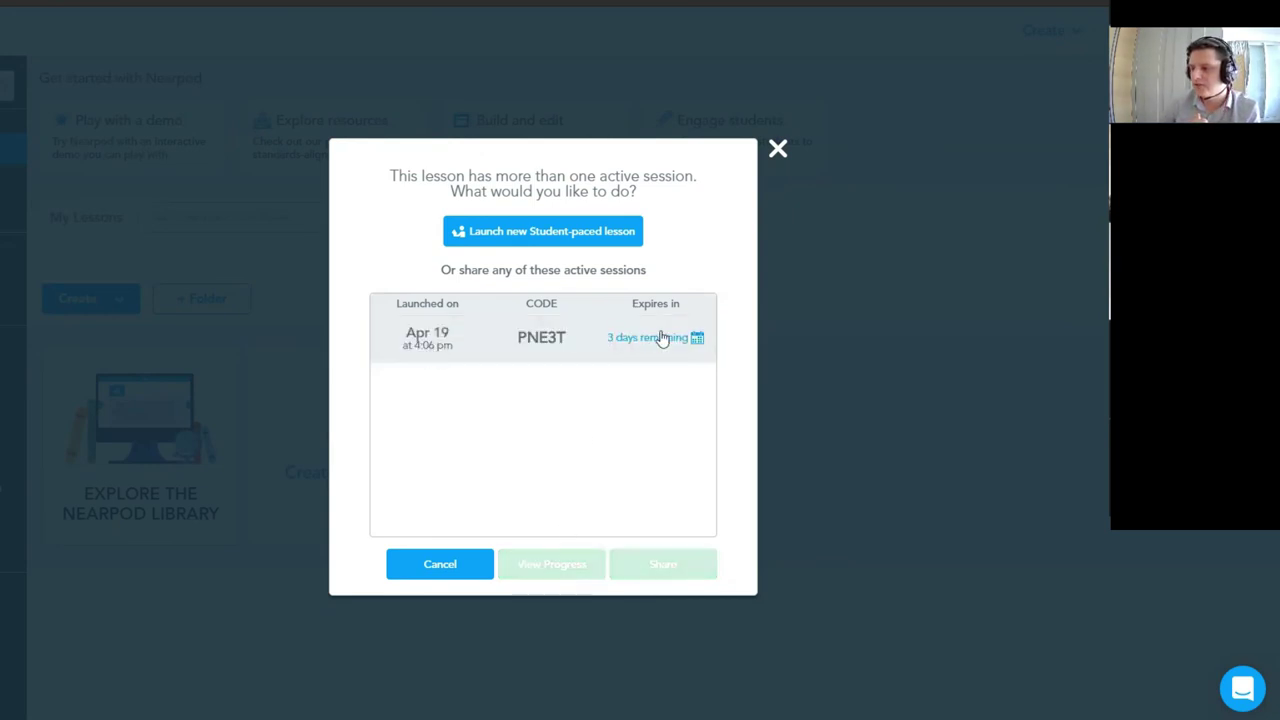
Extend the active session's expiry date to April 24, 2021, and close the active sessions dialog
left_click(697, 337)
scroll(445, 447, "down", 1)
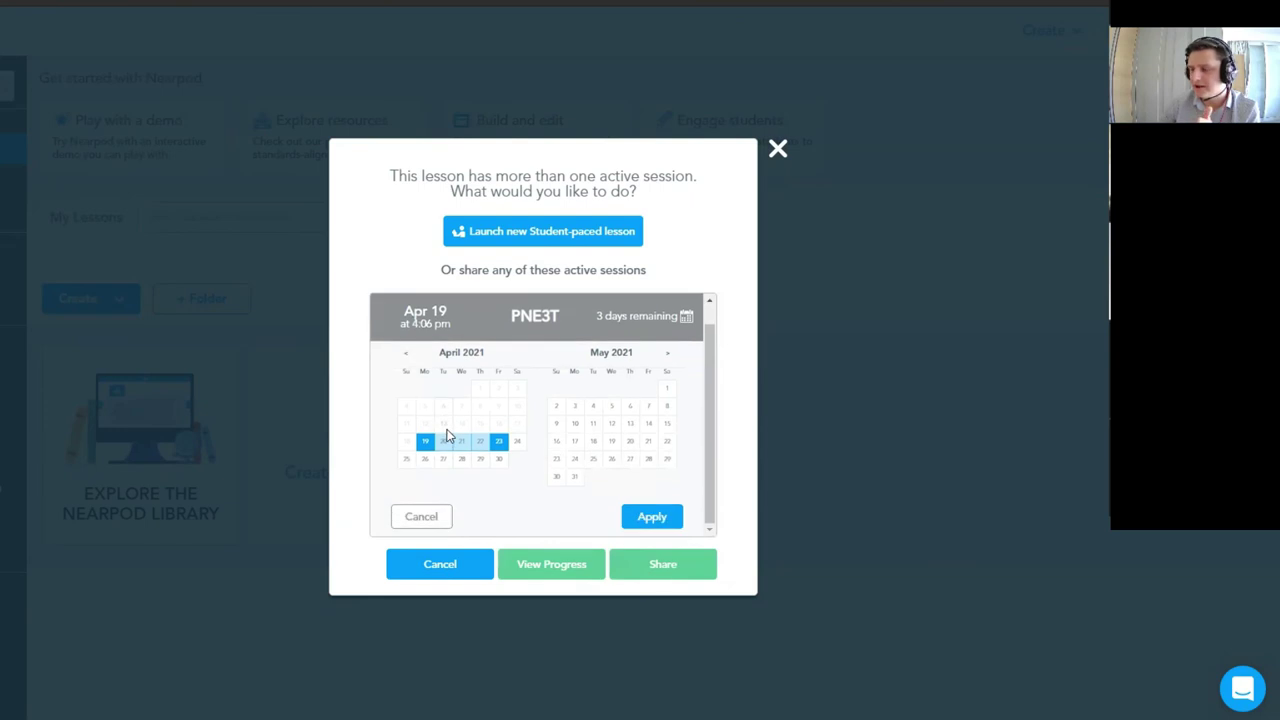
scroll(448, 430, "up", 1)
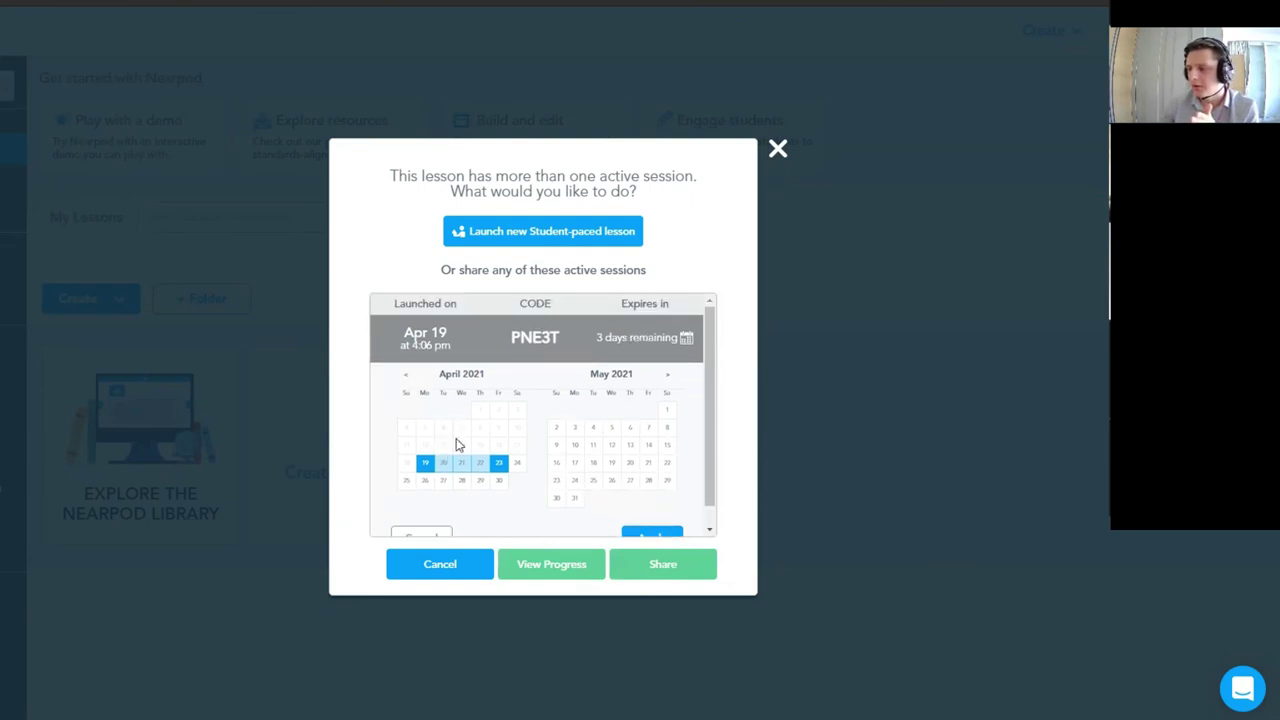
left_click(514, 464)
scroll(513, 470, "down", 1)
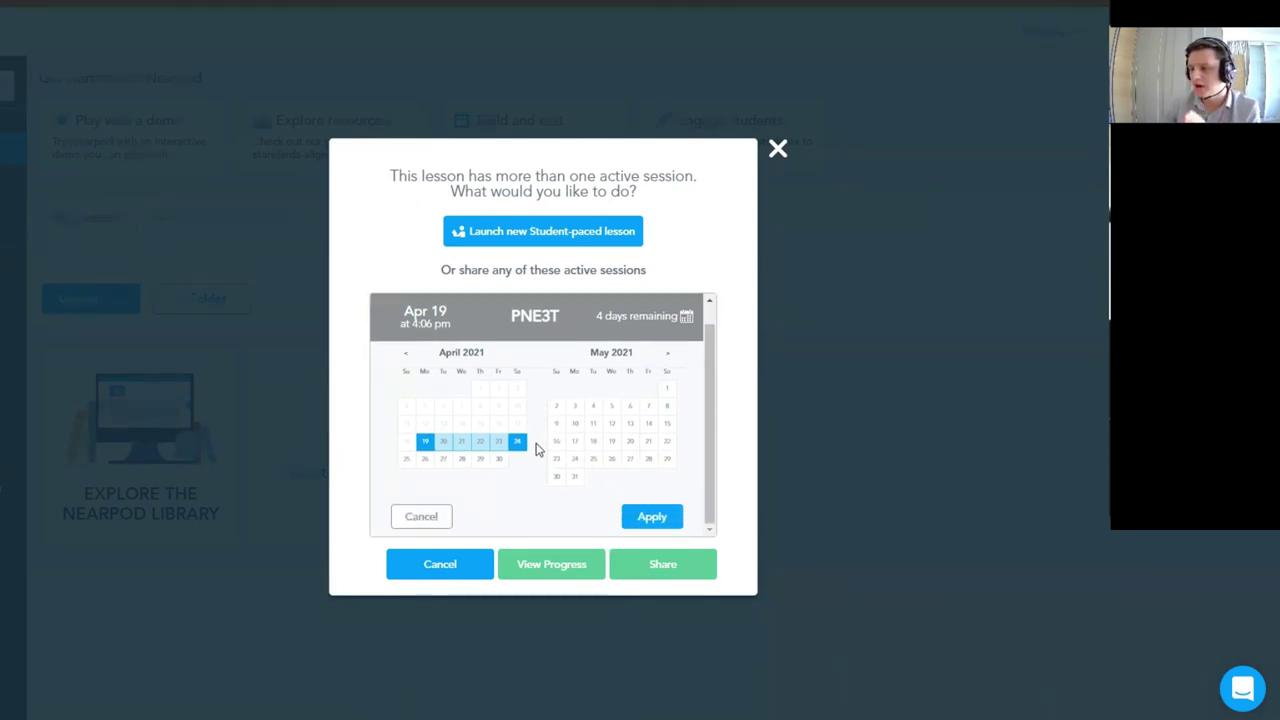
left_click(651, 520)
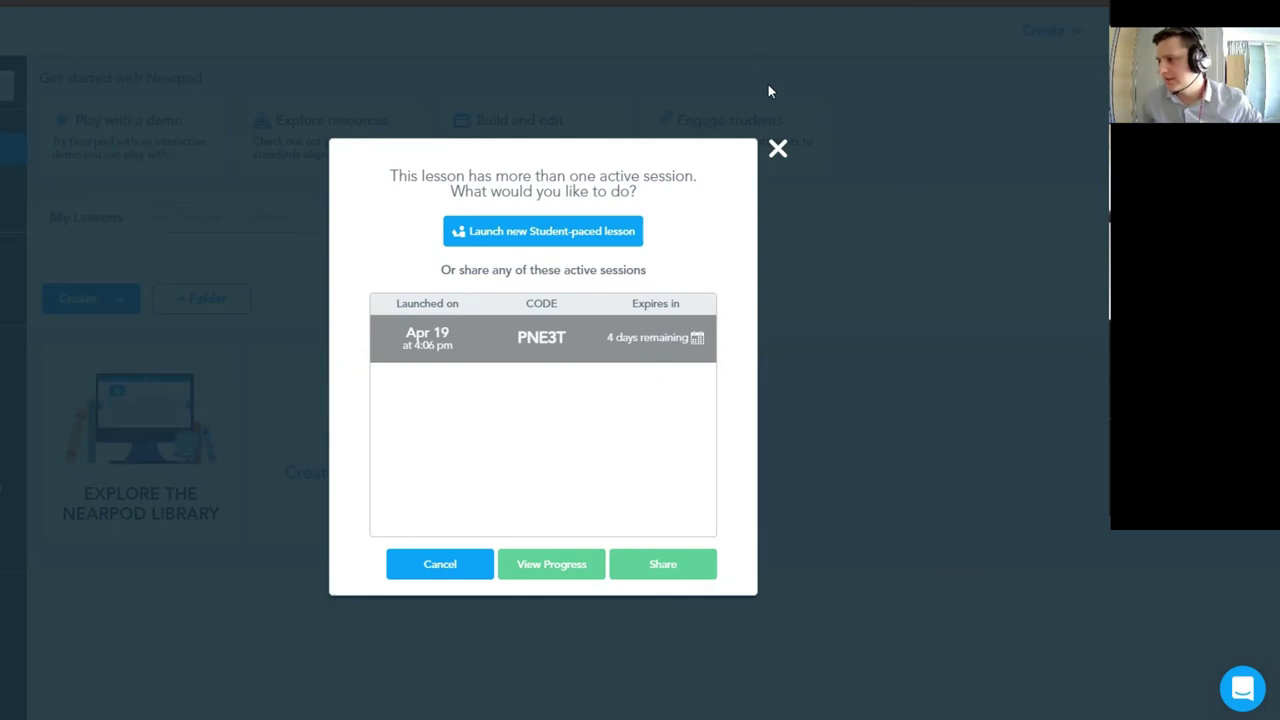
left_click(777, 150)
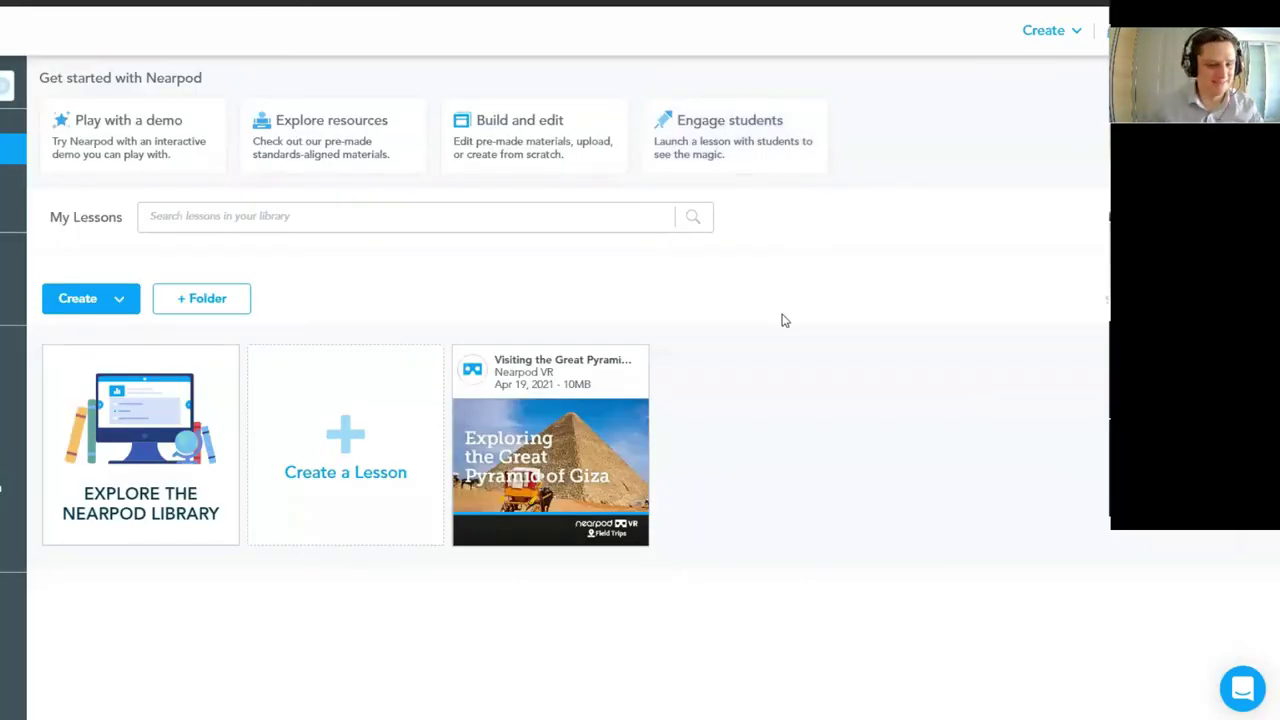